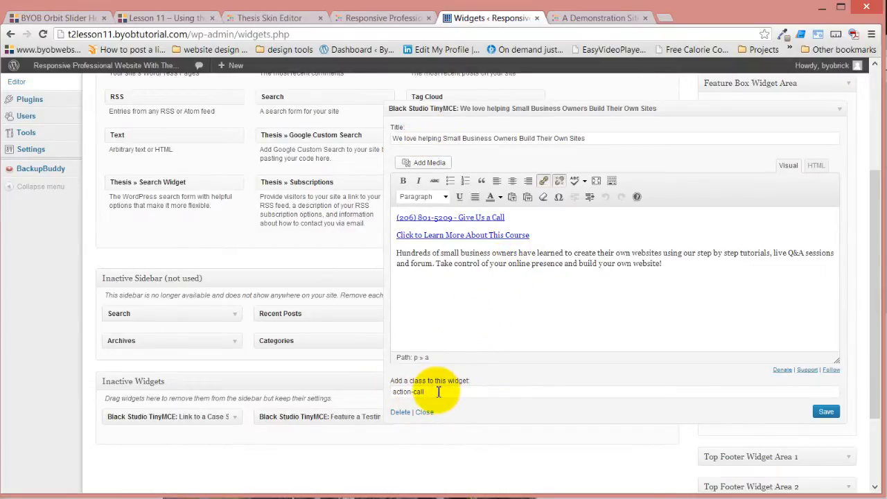
Open the Agility Nude skin options in Thesis and expand the Sidebar Font Styles settings
left_click_drag(439, 392, 356, 395)
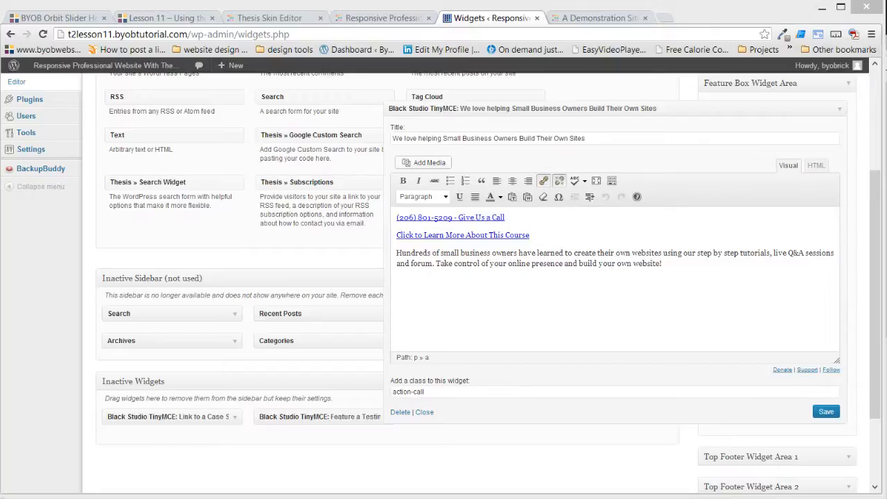
left_click(281, 18)
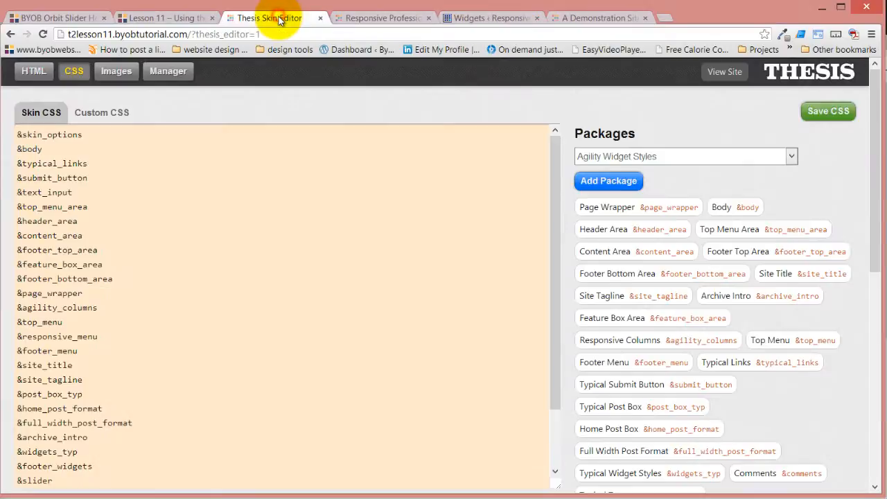
left_click(816, 73)
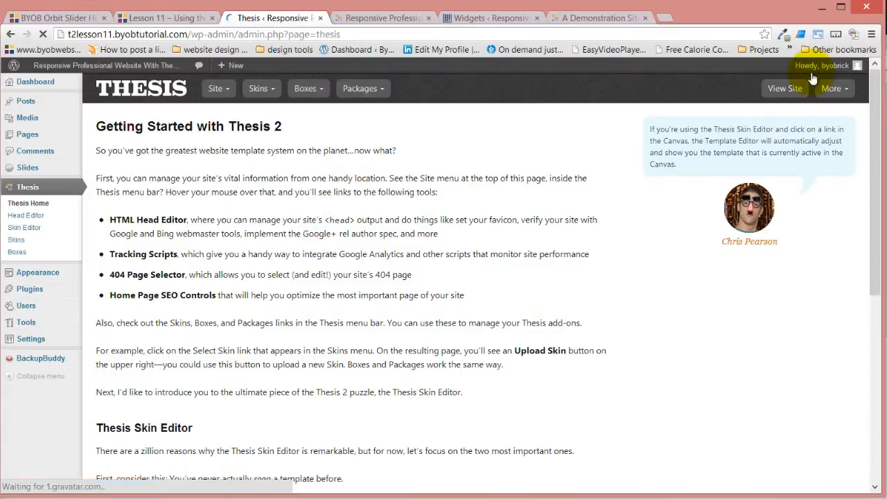
mouse_move(263, 88)
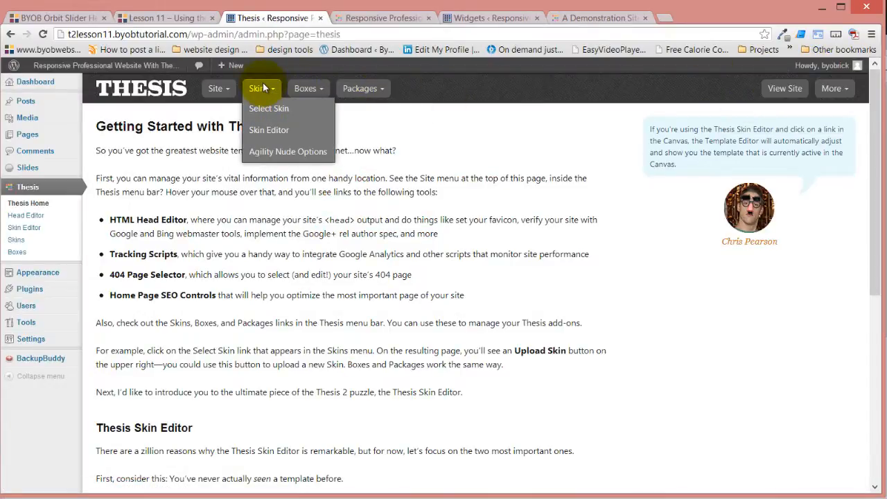
left_click(270, 153)
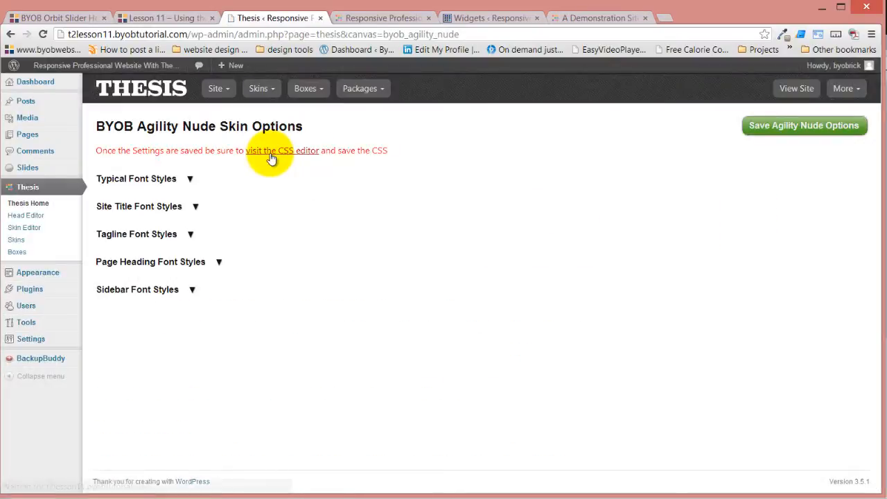
left_click(192, 289)
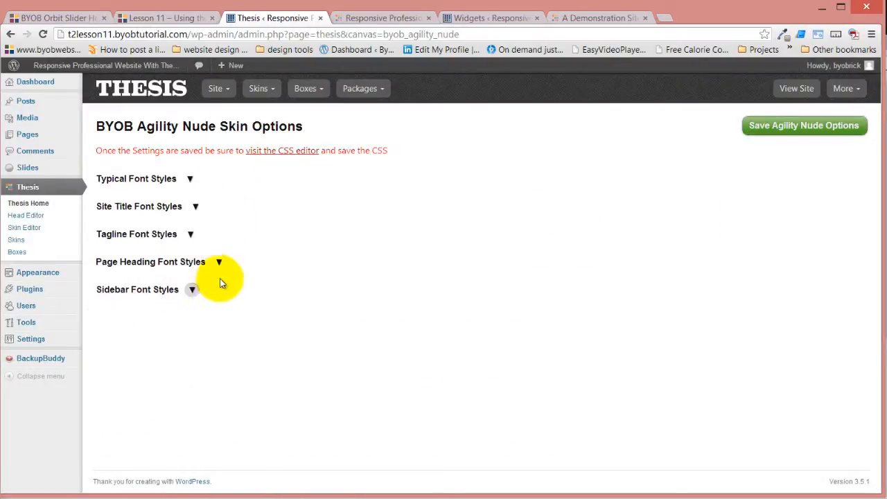
Reset the Sidebar Typical Font Family from Arial to the blank "select a font:" option
scroll(321, 261, "down", 2)
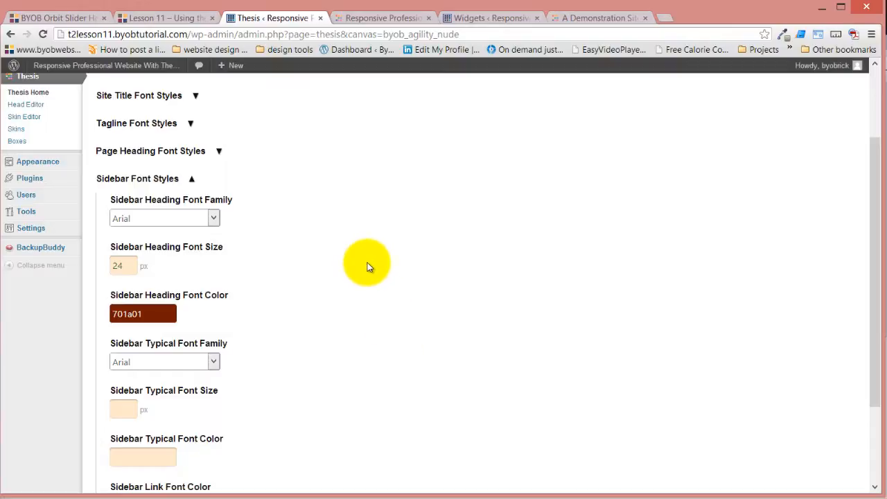
scroll(328, 299, "down", 2)
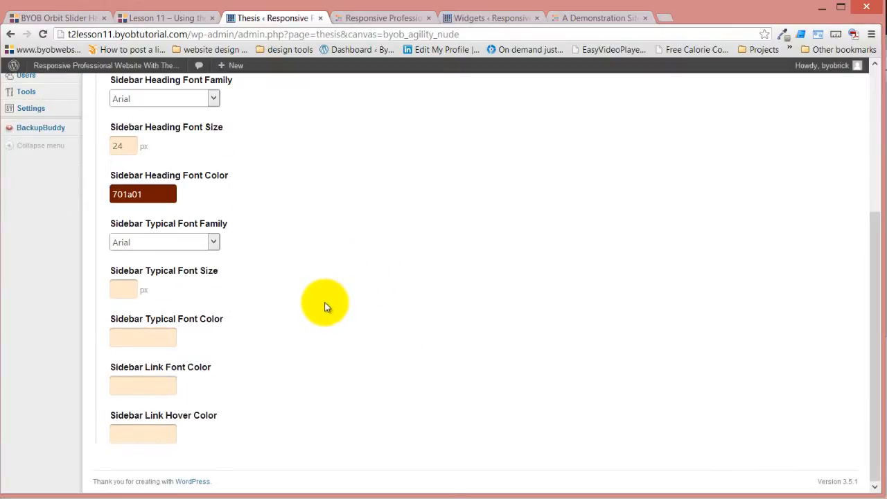
scroll(324, 303, "up", 2)
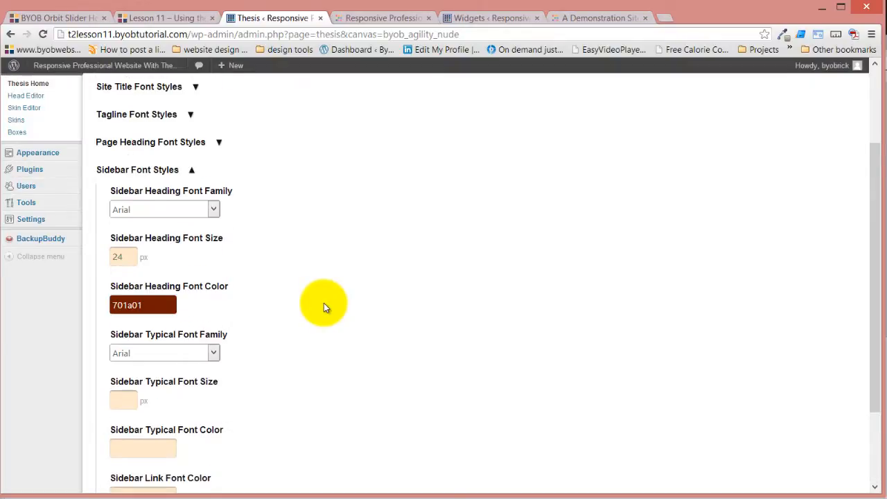
left_click(213, 353)
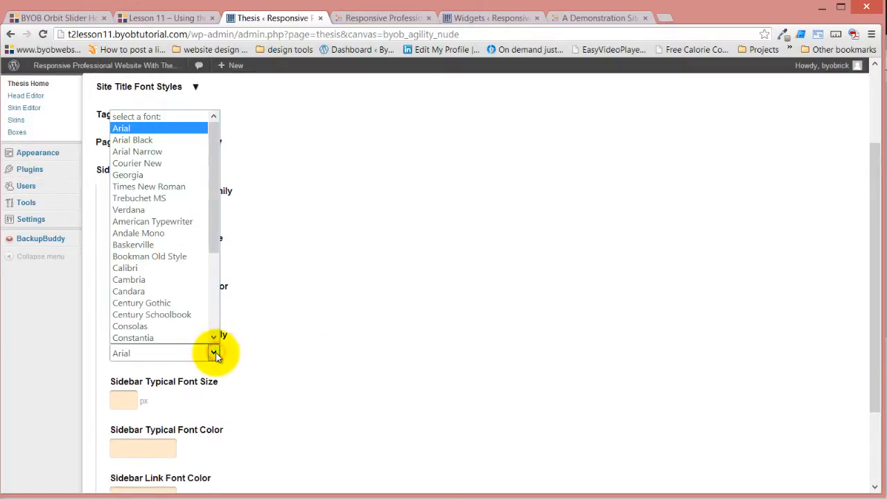
left_click(215, 355)
left_click(217, 352)
scroll(189, 347, "up", 2)
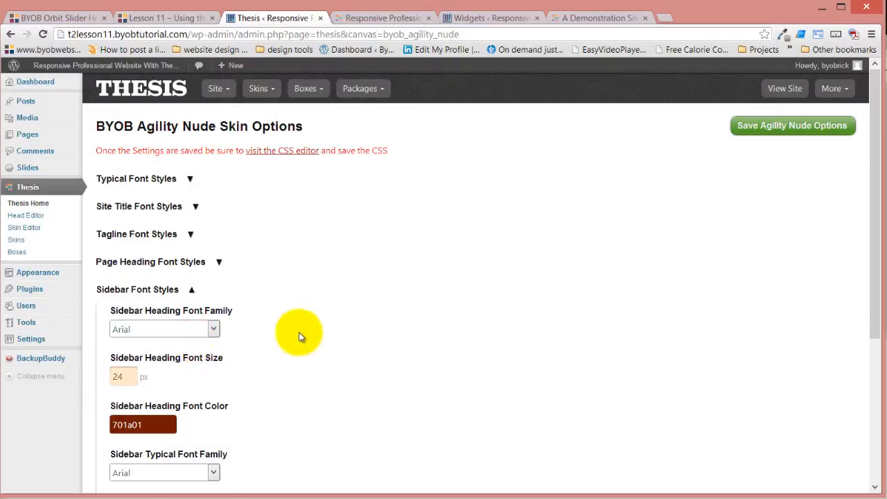
scroll(298, 336, "down", 4)
left_click(213, 242)
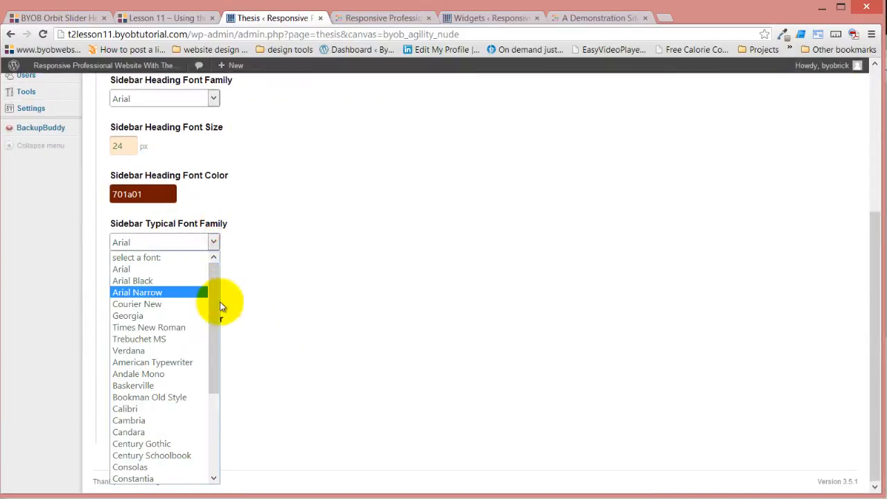
left_click_drag(217, 292, 214, 440)
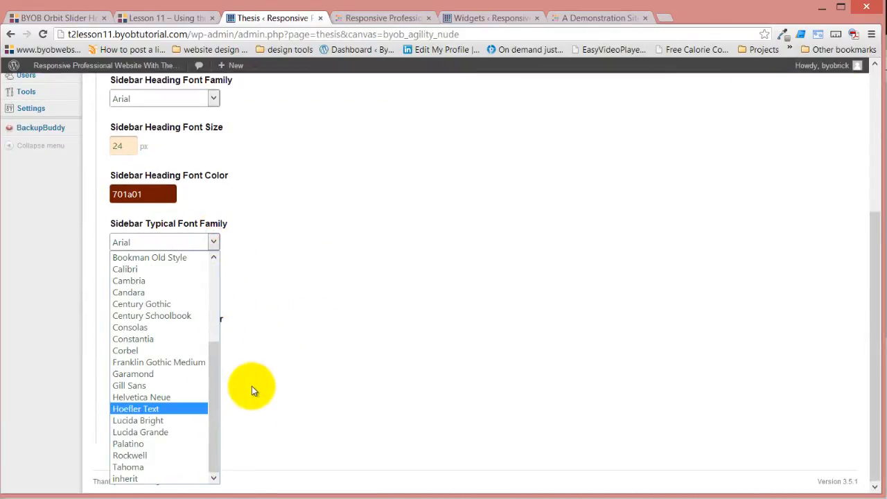
scroll(205, 394, "up", 3)
left_click_drag(214, 387, 214, 299)
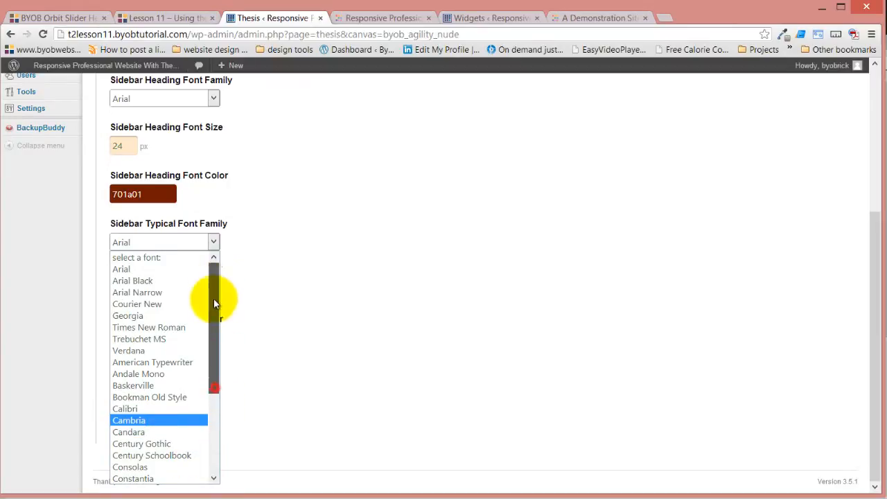
left_click(127, 257)
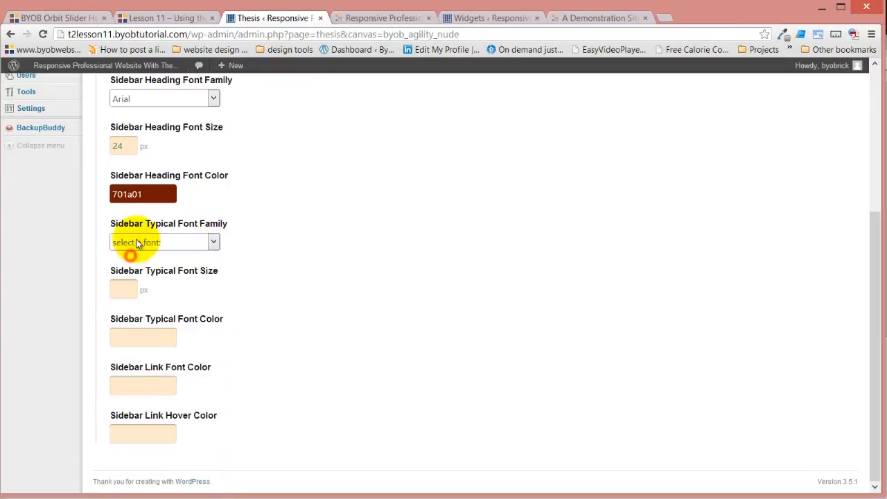
Clear the sidebar heading's font color and size, and reset its font family to "select a font:"
left_click(157, 195)
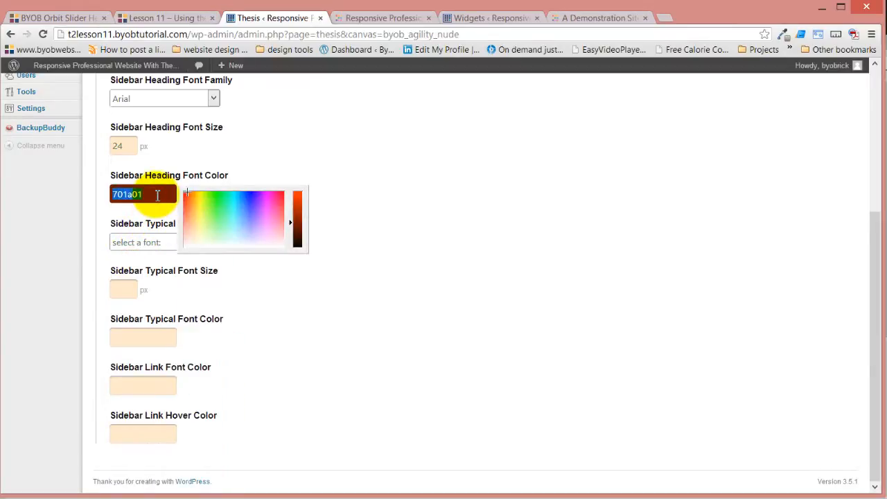
key("BackSpace")
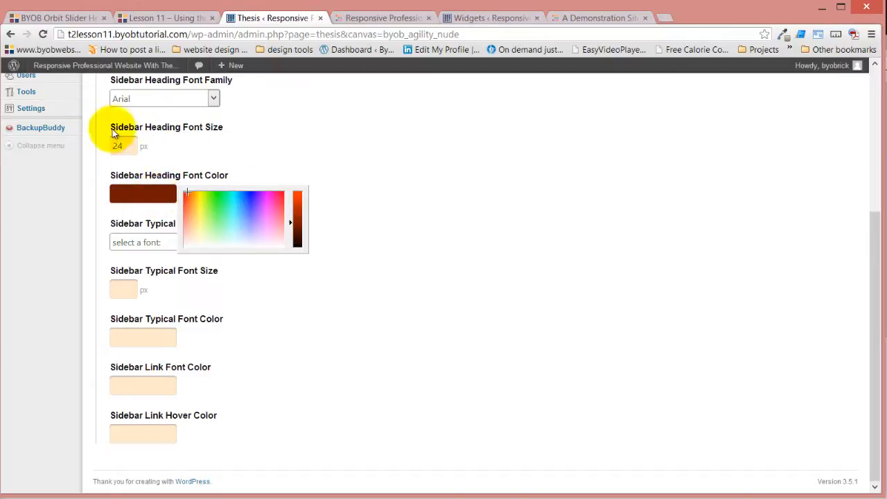
left_click(124, 143)
key("BackSpace")
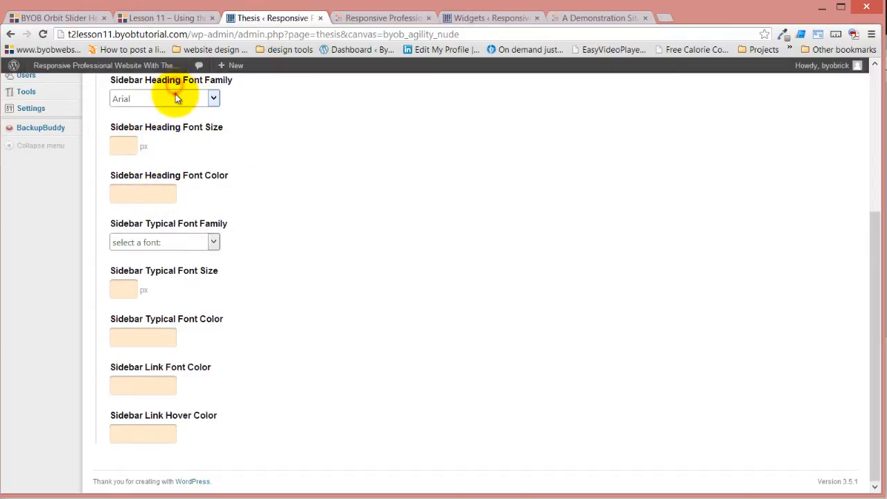
left_click(176, 98)
left_click(168, 113)
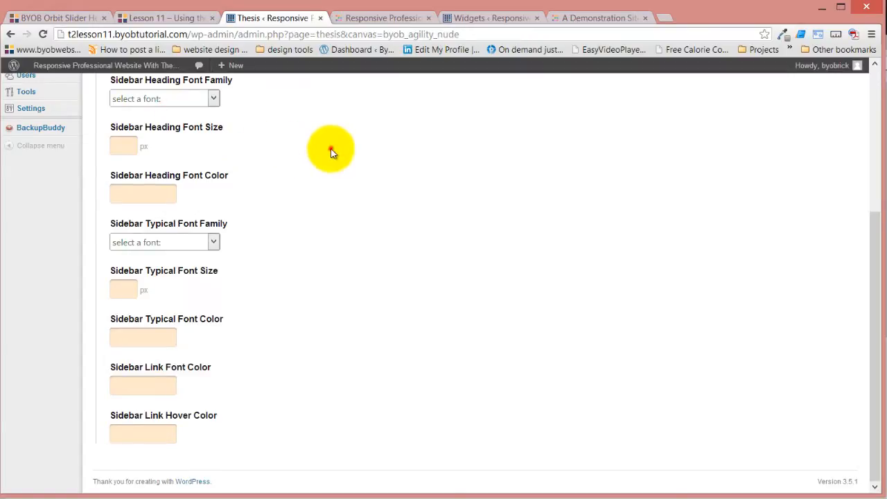
Go from the skin options to the CSS editor and save the CSS, compiling new Thesis stylesheets
scroll(361, 229, "up", 1)
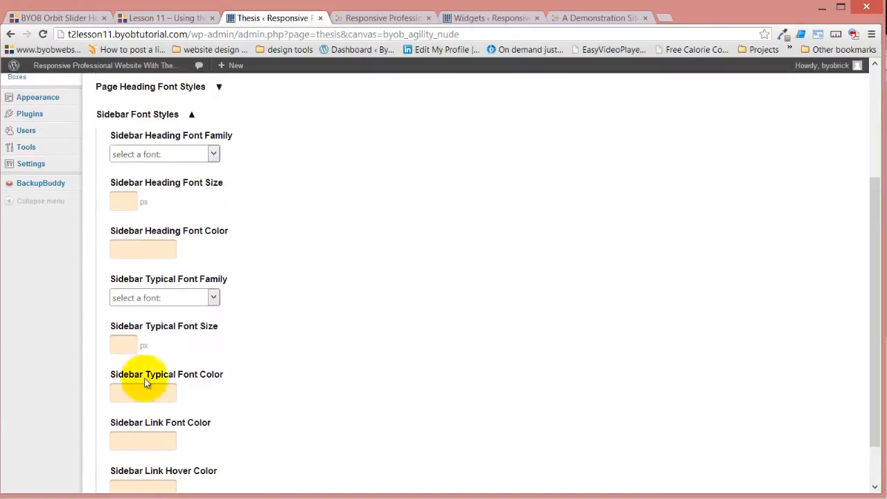
scroll(297, 300, "up", 1)
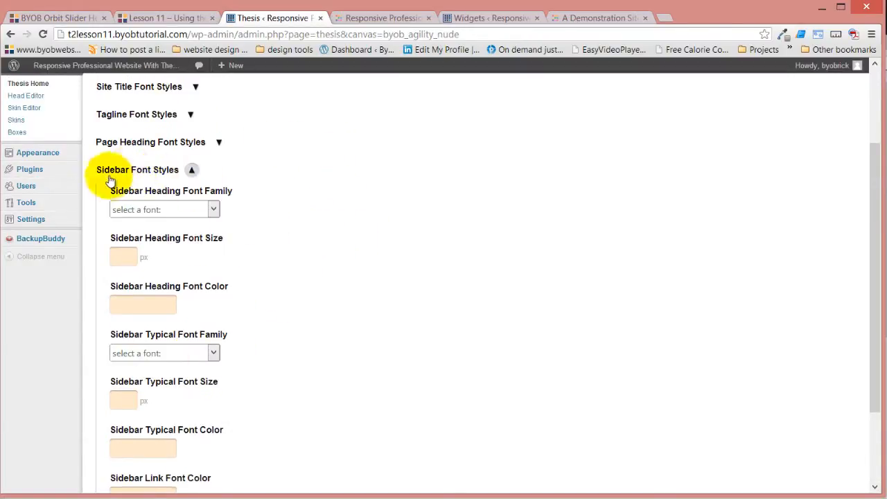
scroll(326, 401, "up", 2)
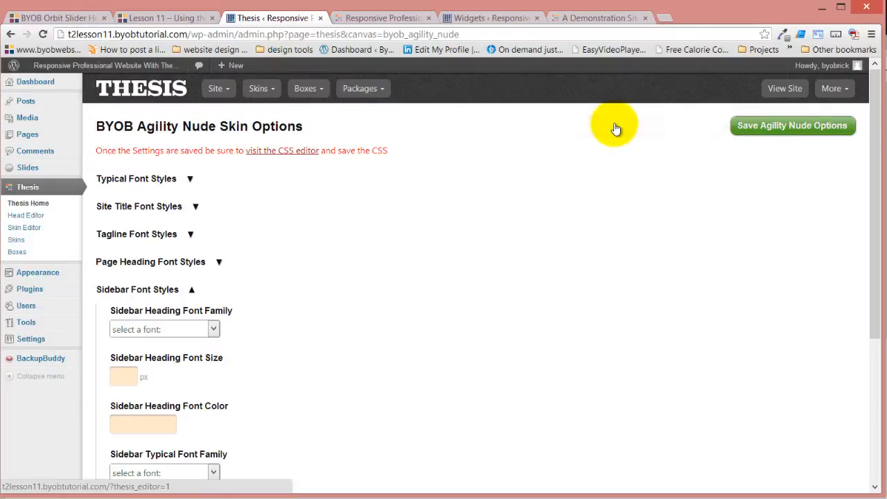
left_click(292, 150)
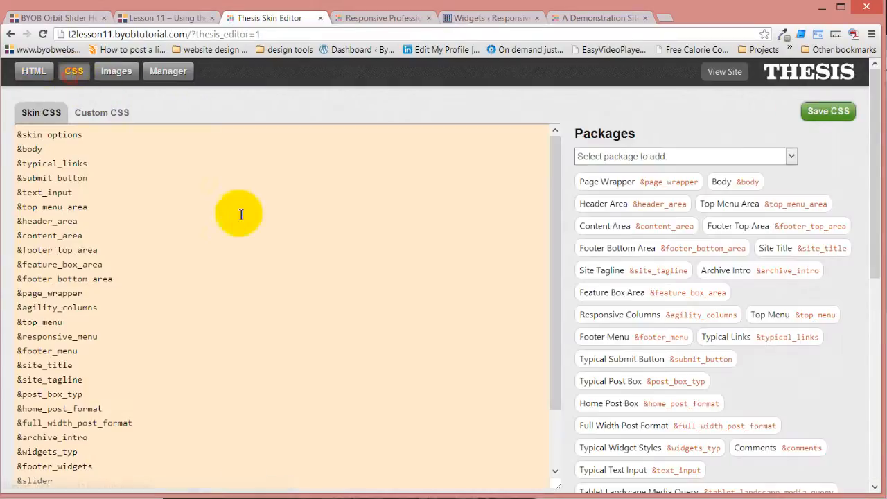
left_click(840, 117)
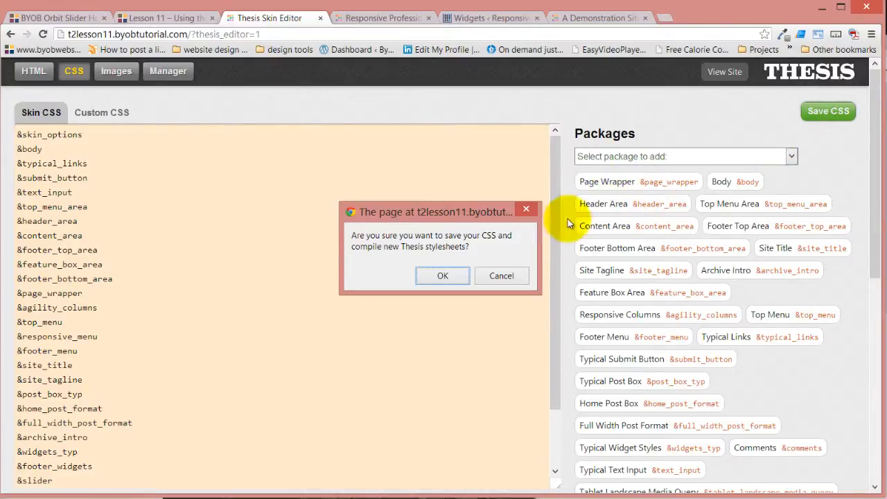
left_click(444, 276)
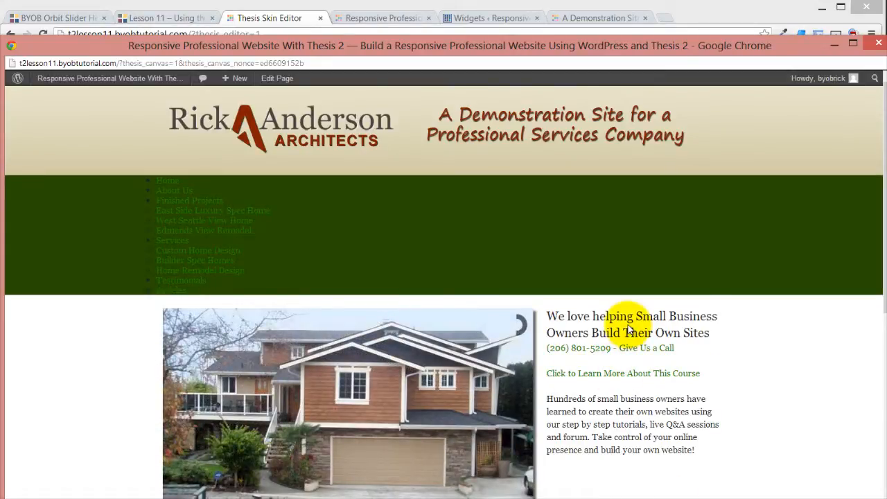
Examine the sidebar widget styling on the home page in the canvas window
scroll(630, 340, "down", 3)
scroll(627, 318, "up", 3)
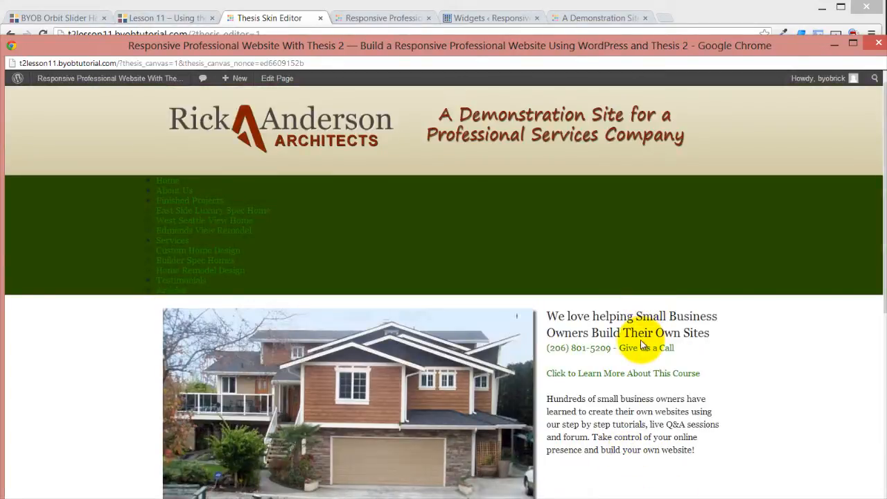
scroll(634, 343, "down", 7)
scroll(641, 349, "up", 7)
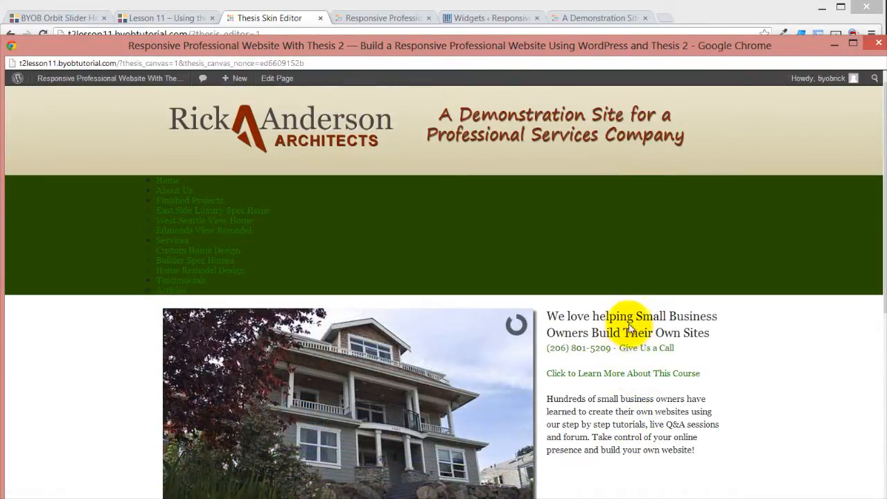
Return to the Thesis skin editor and add a new Agility Widget Styles package
left_click(175, 18)
left_click(288, 21)
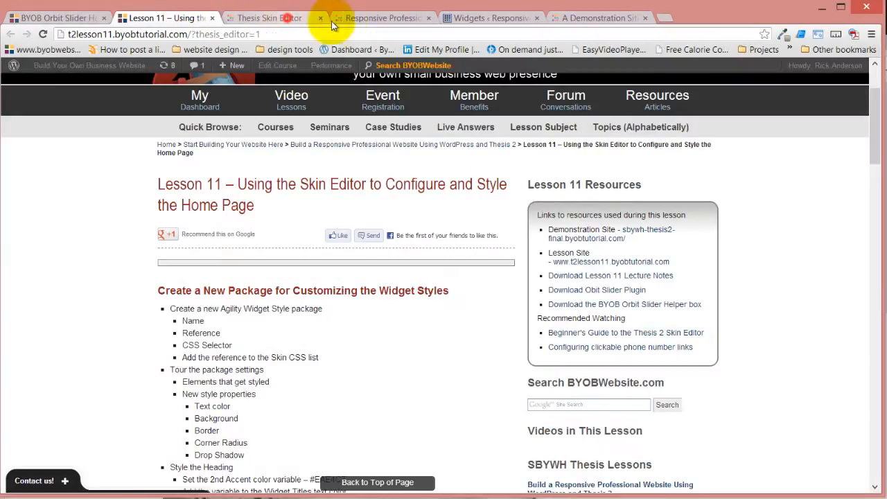
left_click(367, 19)
left_click(285, 20)
left_click(665, 157)
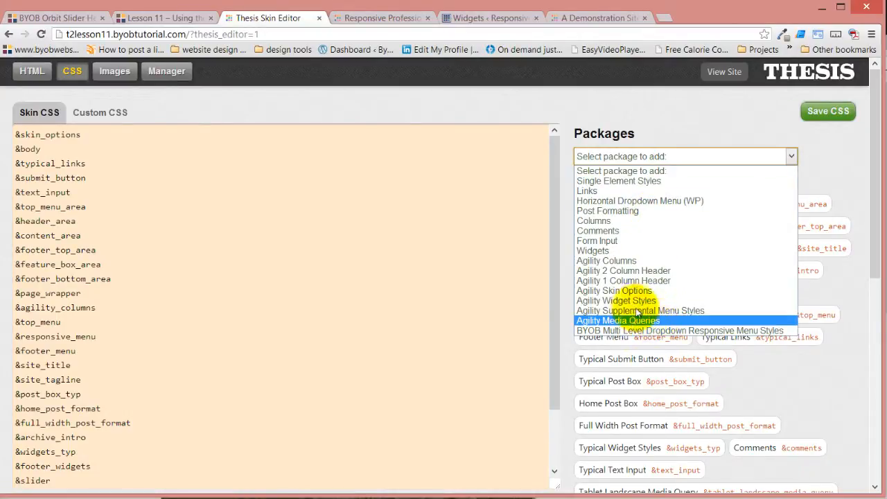
left_click(615, 301)
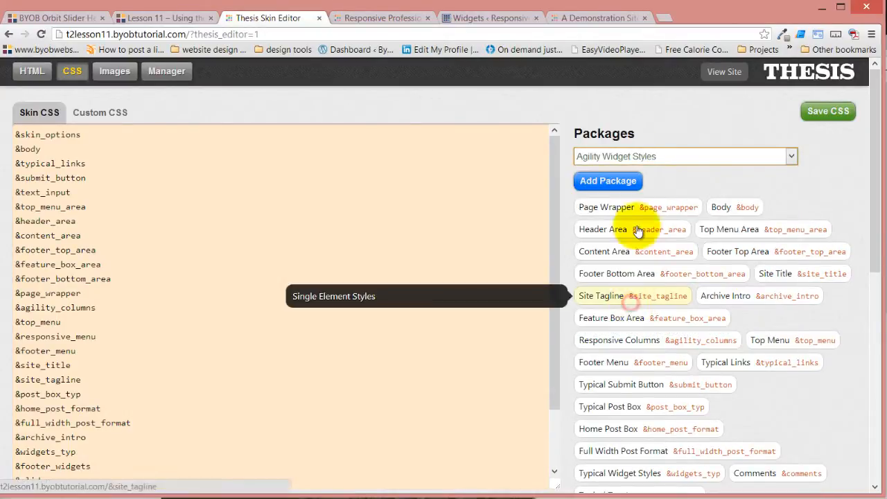
left_click(610, 181)
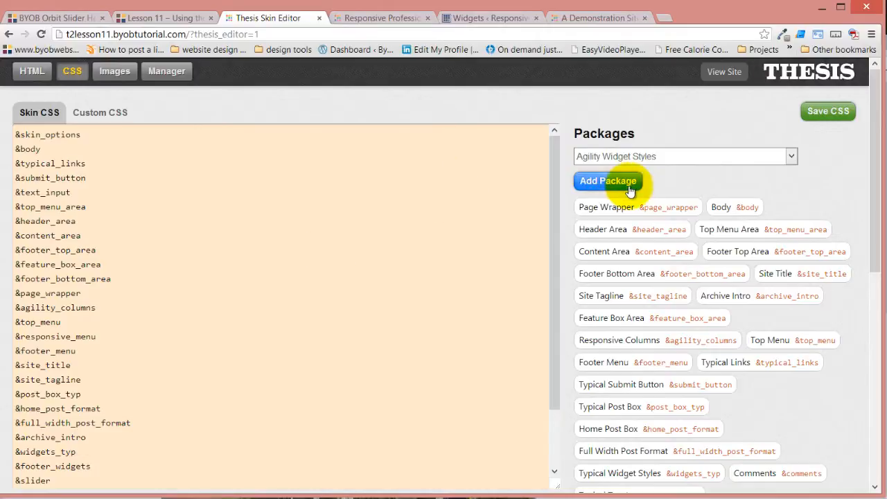
left_click(602, 186)
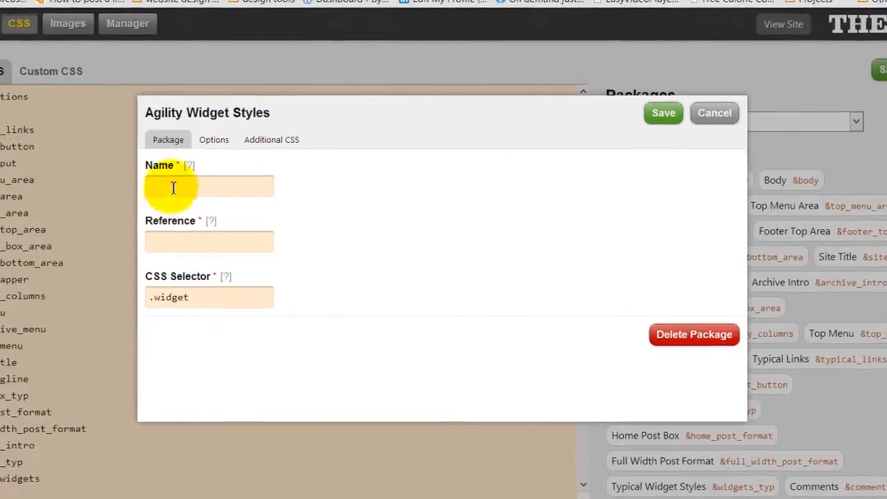
Name the package Call to Action, set its reference to action_call and its CSS selector to .widget.action-call
left_click(208, 185)
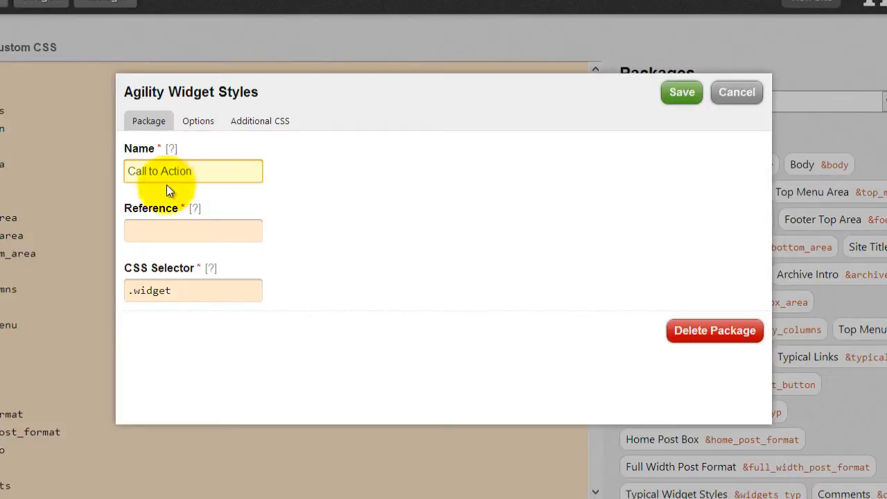
left_click(171, 227)
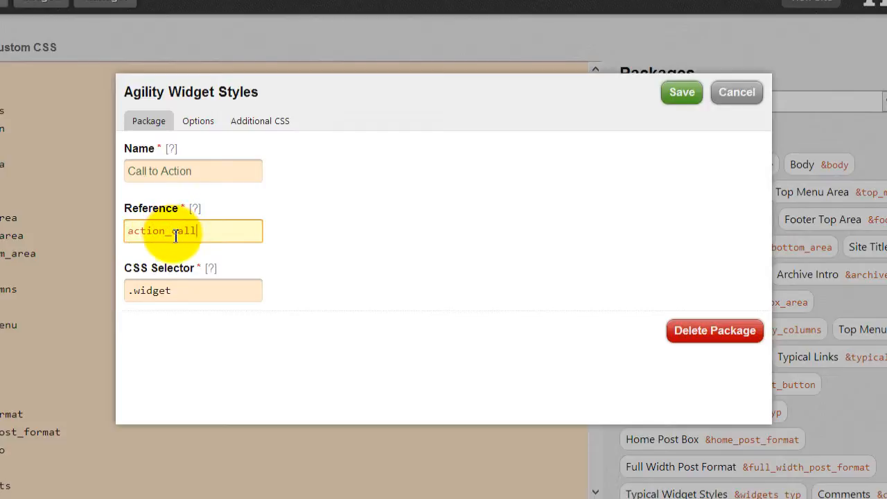
left_click(189, 291)
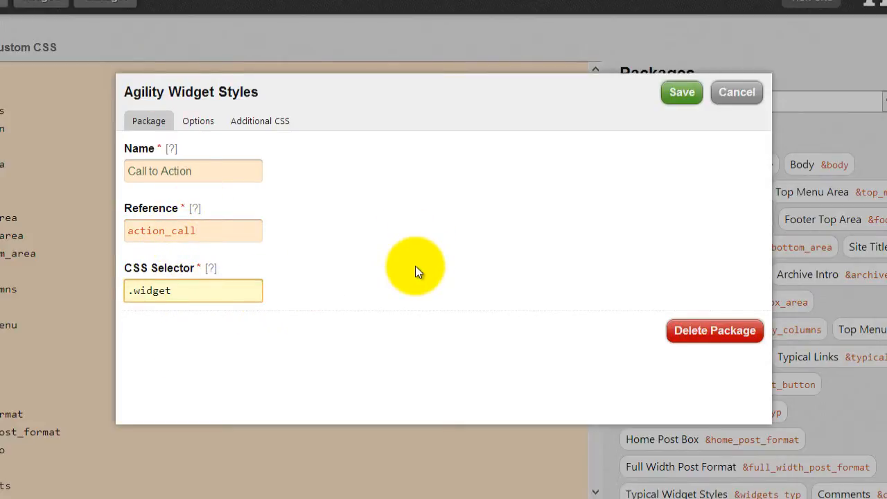
type(".")
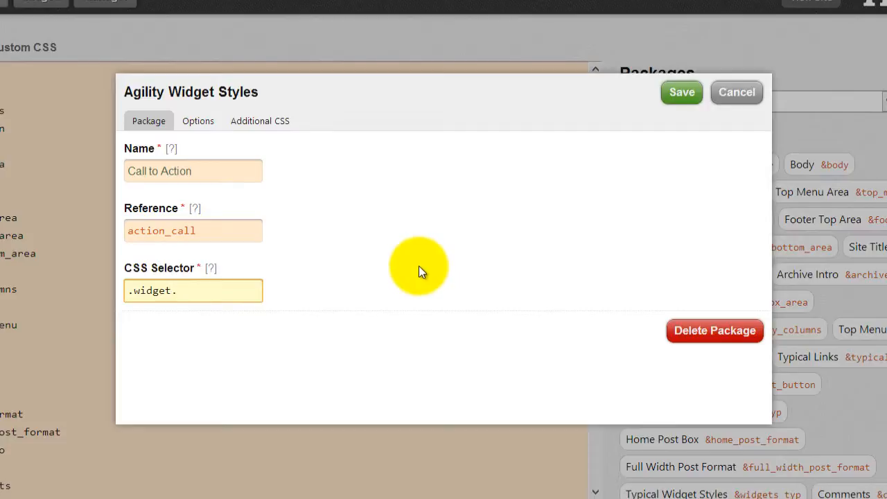
type("action-call")
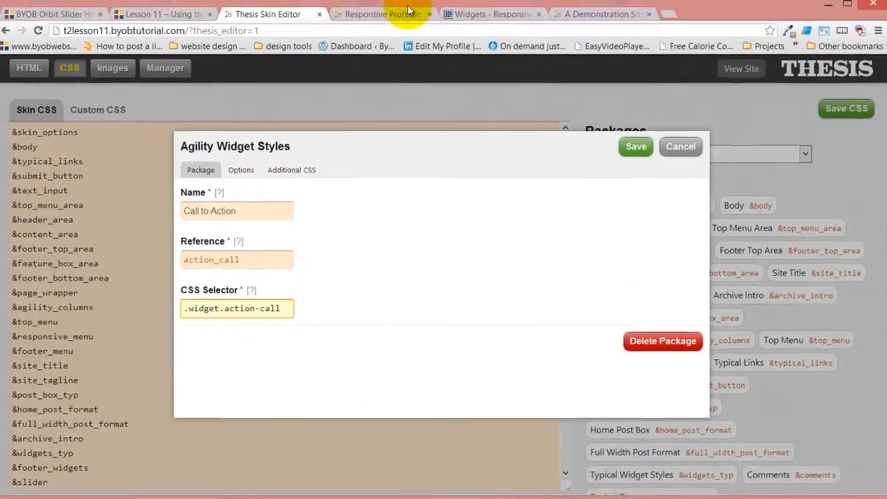
Check the class assigned to the Feature Box widget and its look on the home page, and return to the skin editor
left_click(511, 17)
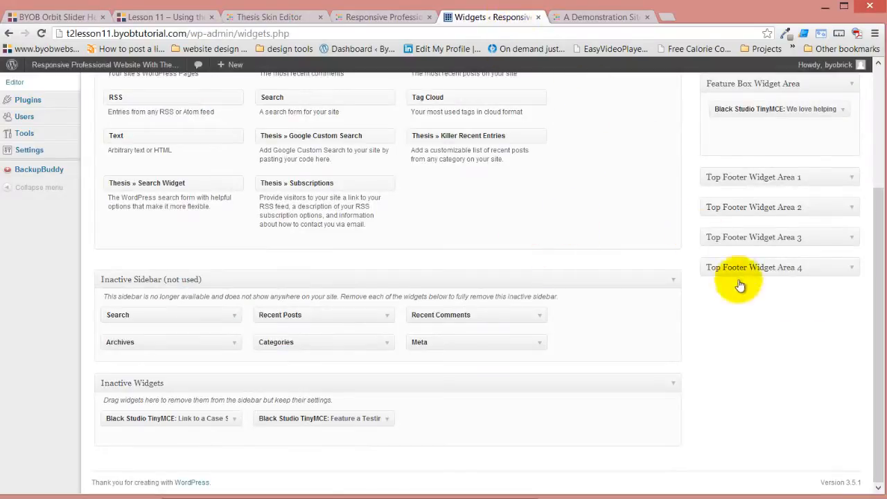
left_click(844, 111)
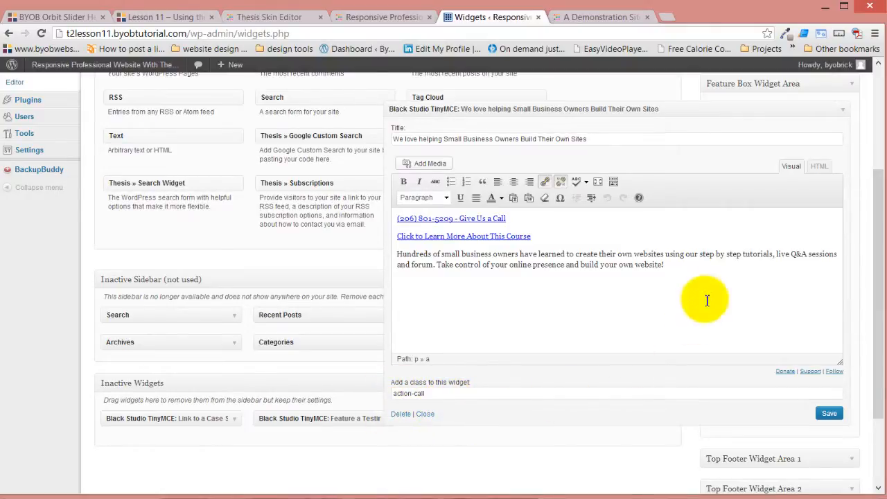
left_click(371, 18)
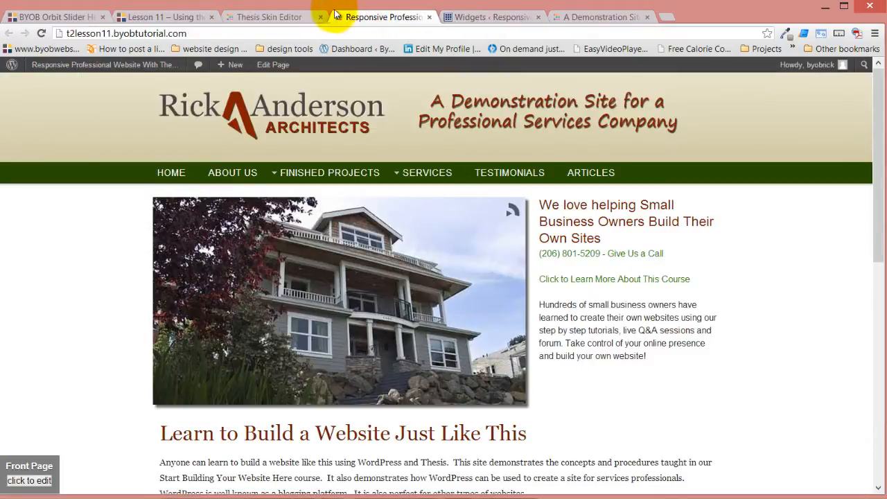
left_click(284, 17)
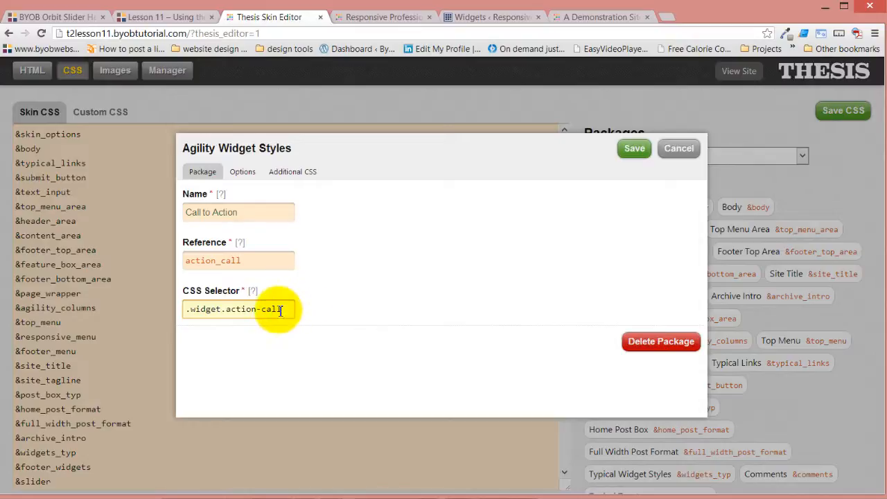
Try separating .widget and .action-call with a space in the CSS selector, and restore it to .widget.action-call
left_click(222, 309)
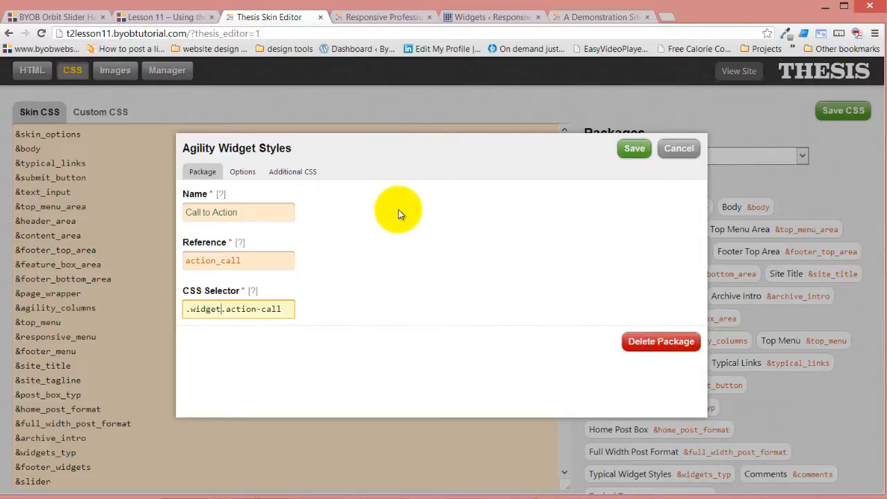
left_click(378, 232)
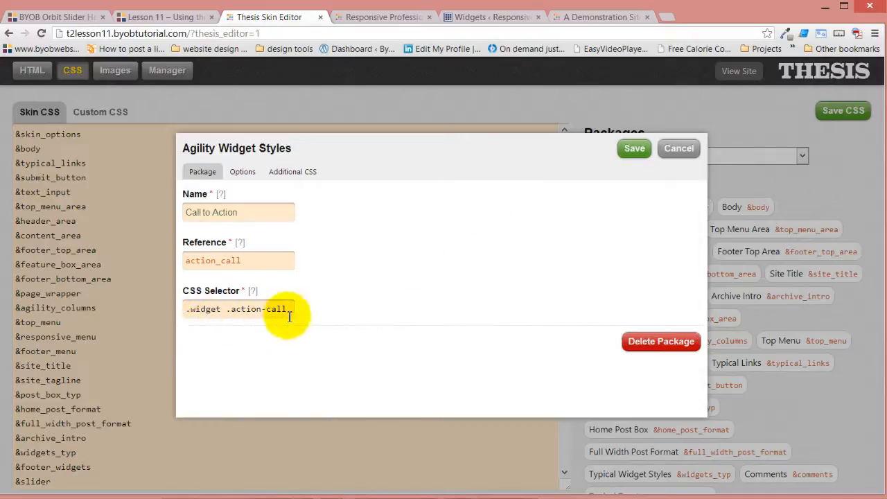
left_click(229, 311)
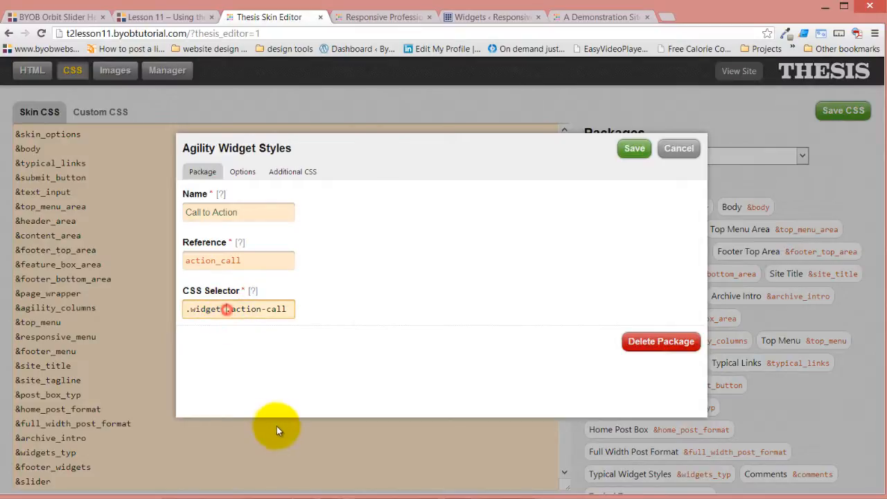
type(".")
key("Left")
key("BackSpace")
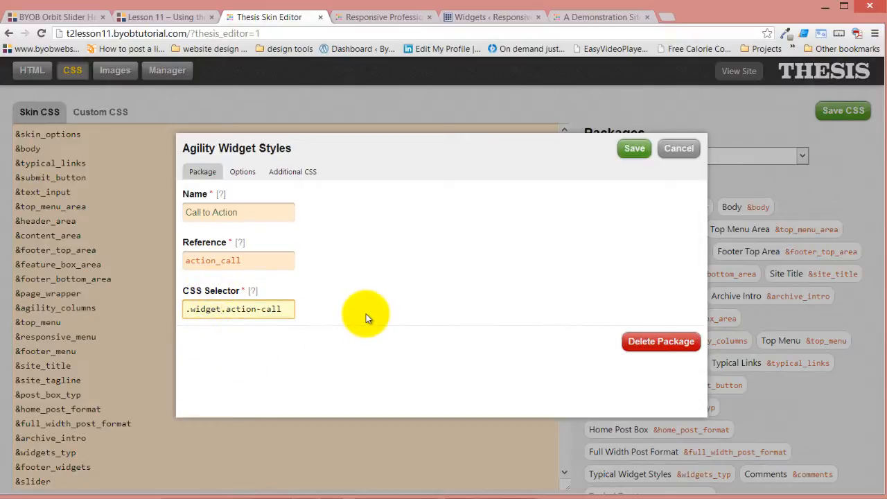
left_click(224, 312)
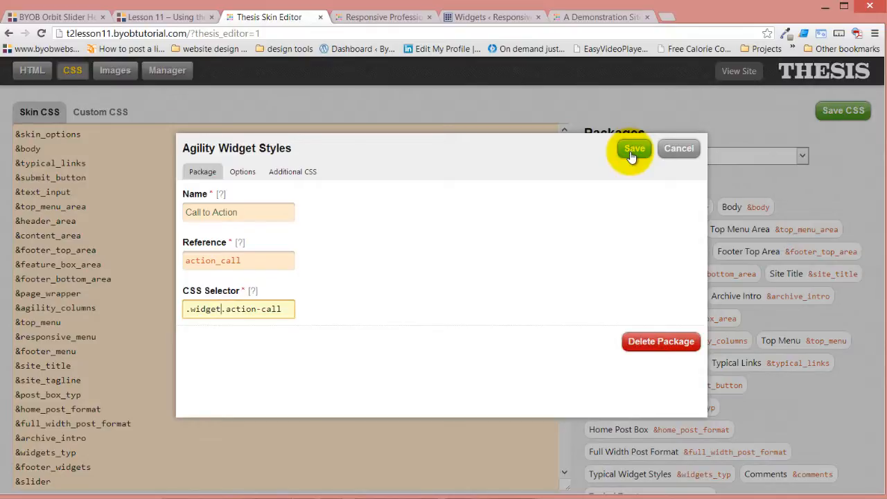
Open the package options and compare the finished demonstration site's call to action box with the current home page's widget
left_click(244, 173)
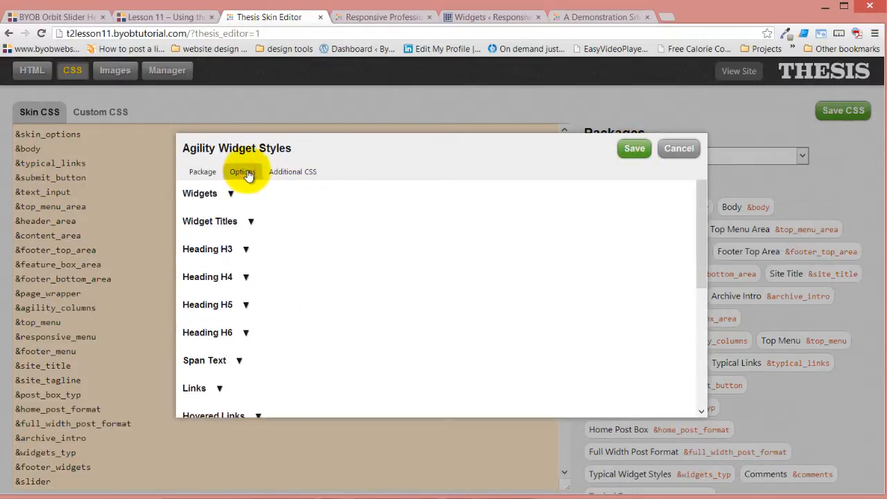
left_click(593, 17)
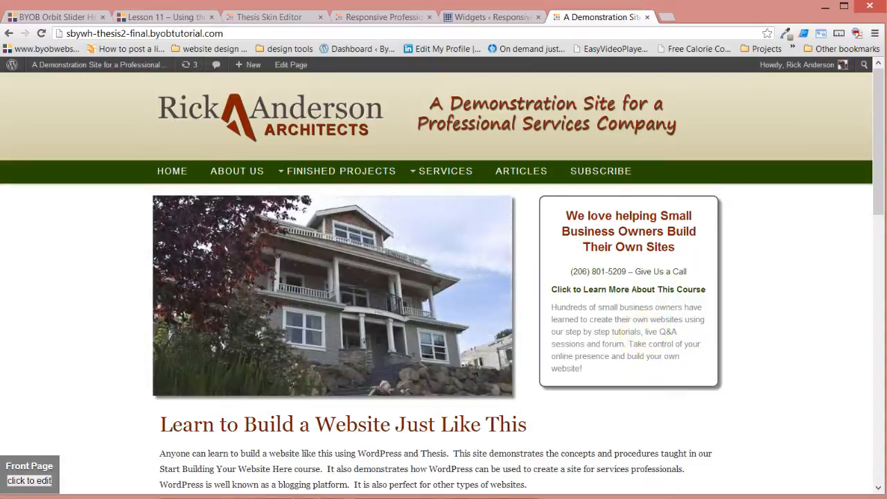
left_click(473, 21)
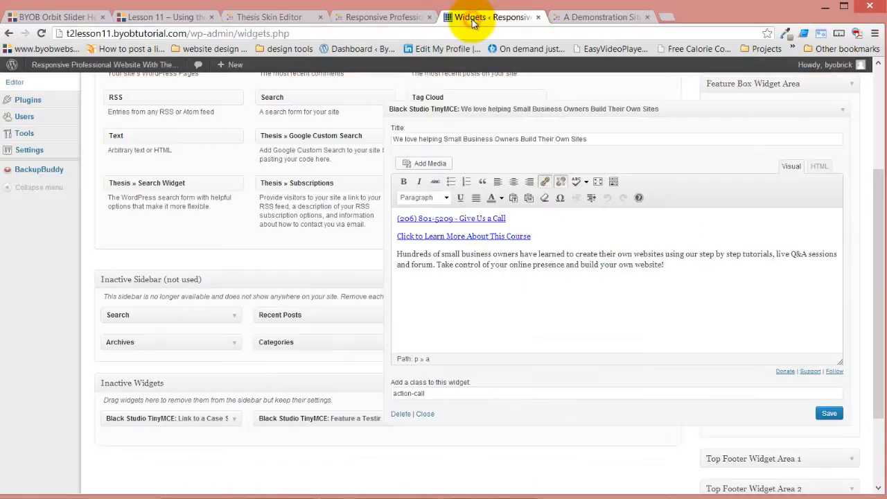
left_click(382, 17)
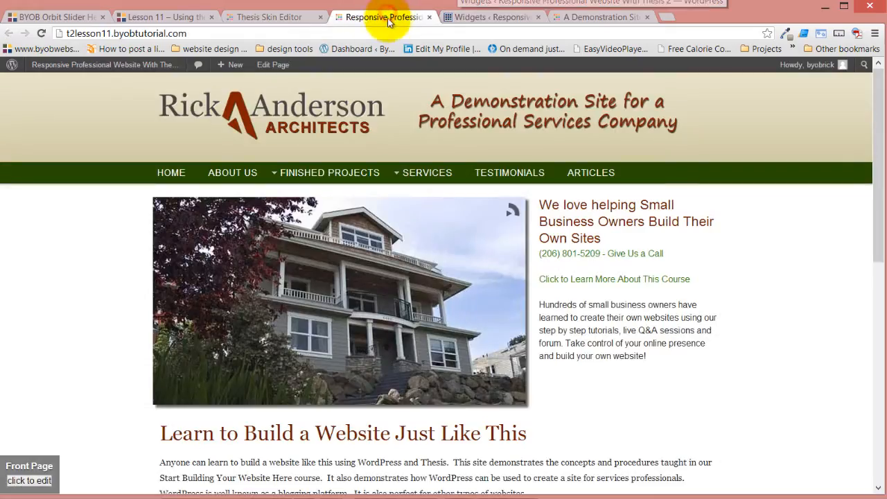
left_click(282, 20)
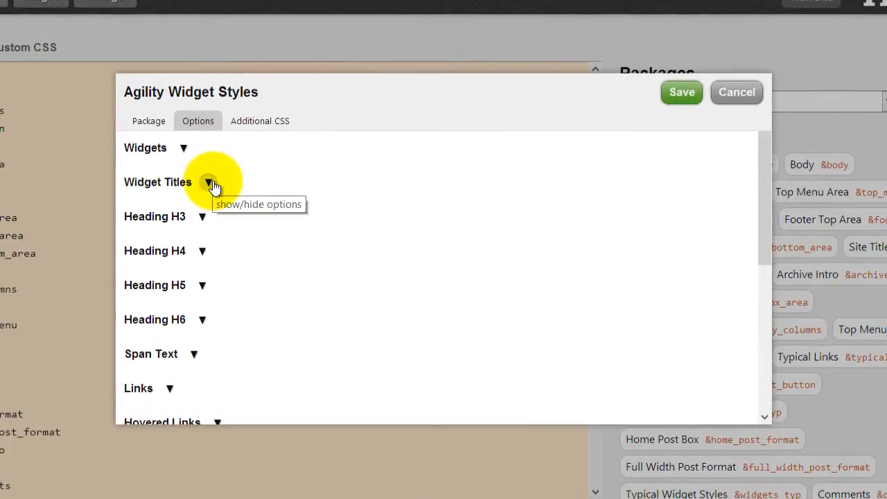
Set the text color of the widget titles to $bc2
left_click(208, 183)
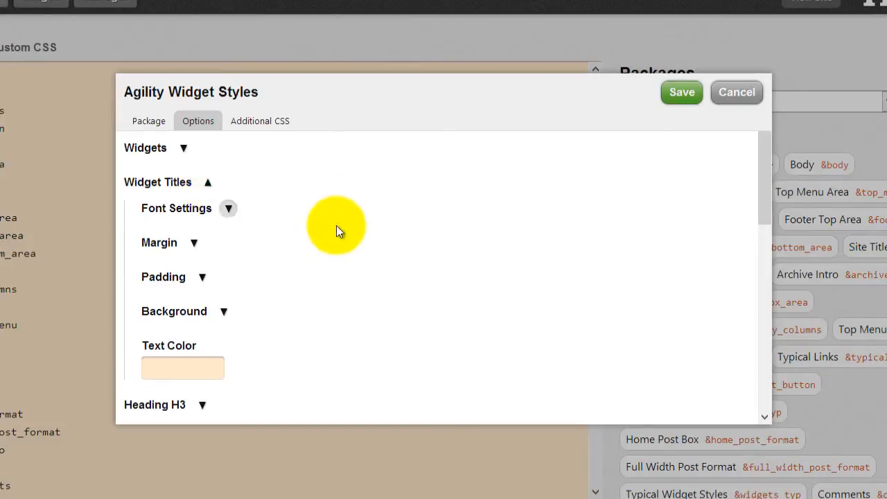
left_click(229, 209)
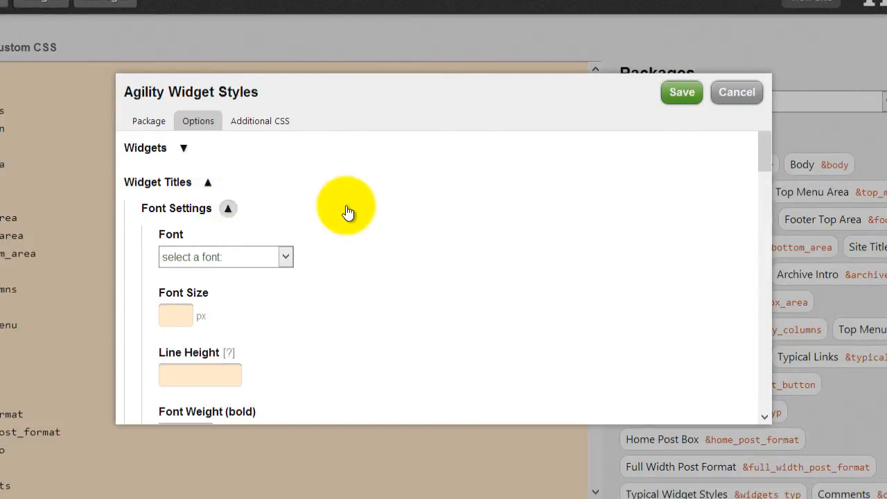
scroll(358, 208, "down", 1)
scroll(359, 212, "down", 3)
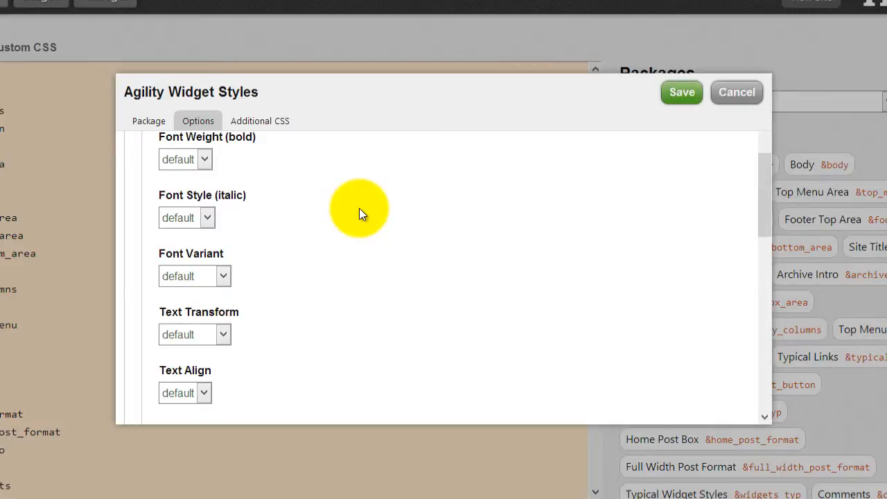
scroll(359, 208, "down", 3)
scroll(527, 208, "up", 5)
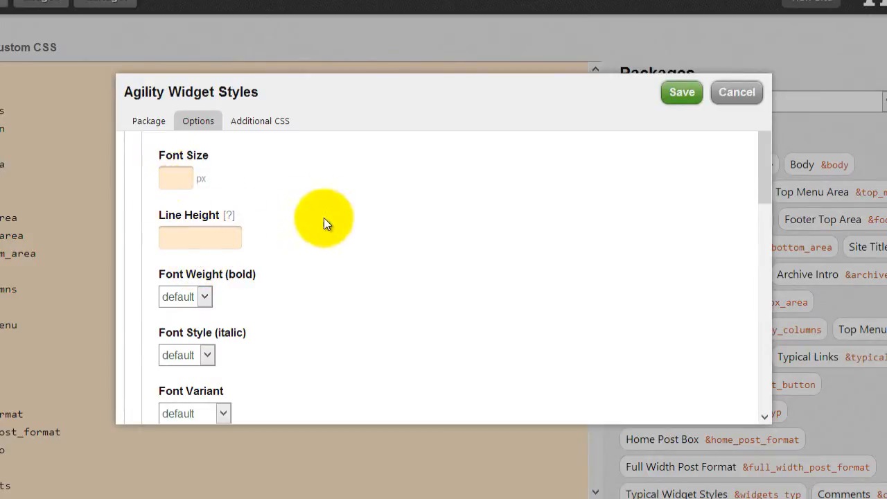
scroll(305, 263, "down", 3)
scroll(253, 333, "down", 1)
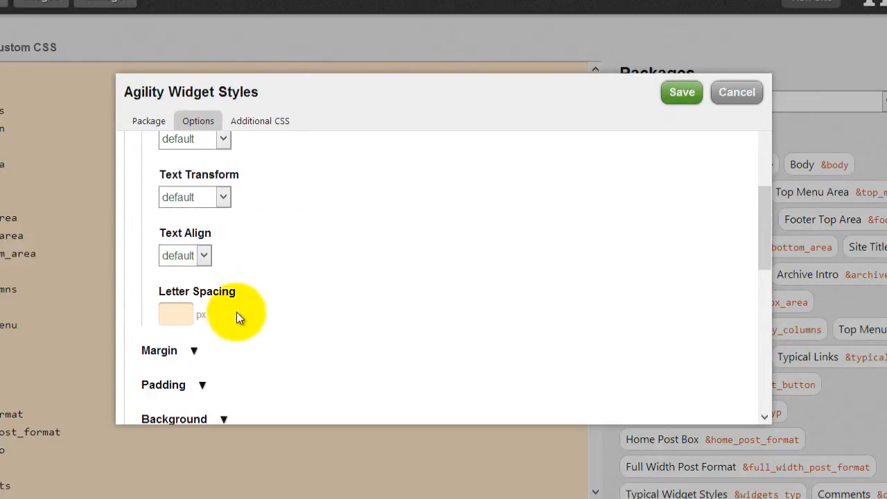
scroll(236, 313, "down", 1)
left_click(183, 407)
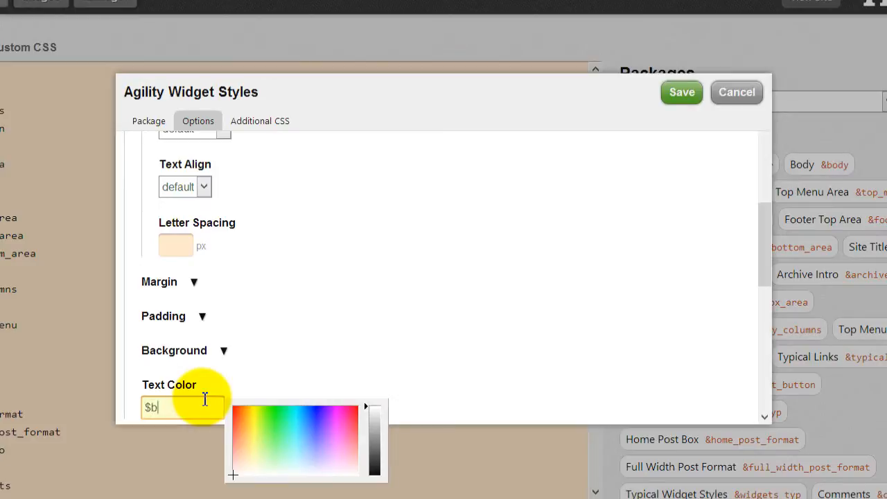
type("$bc2")
left_click(437, 239)
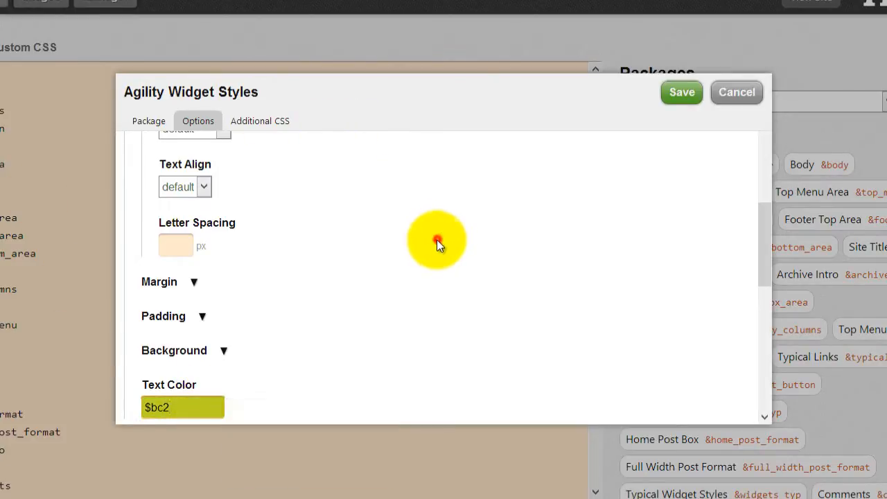
Set the text alignment of the widget titles to center
scroll(303, 194, "up", 7)
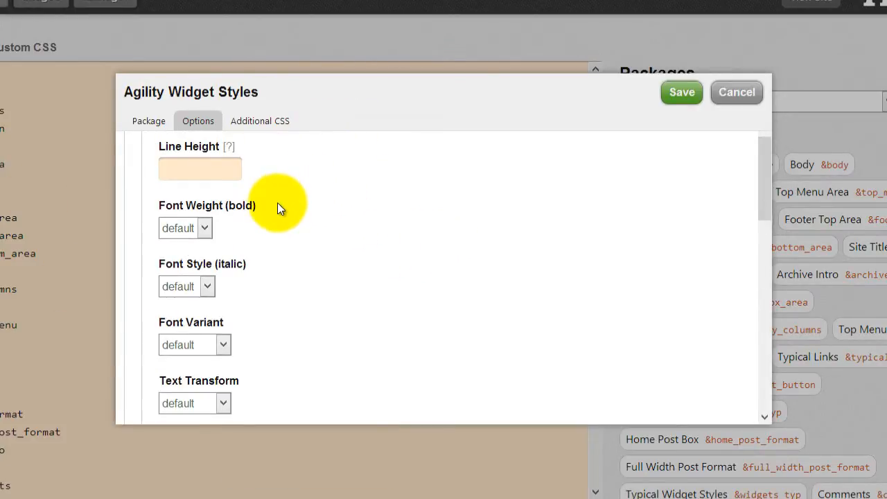
scroll(337, 194, "down", 8)
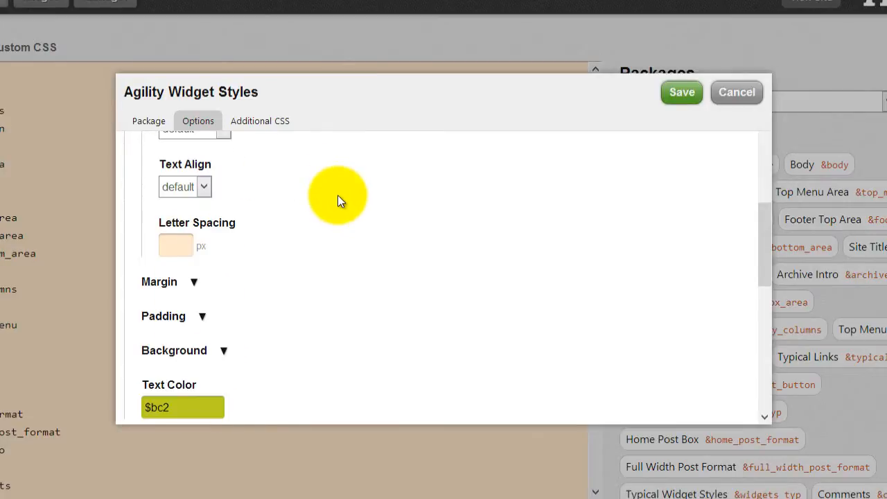
scroll(337, 194, "down", 1)
scroll(338, 192, "up", 4)
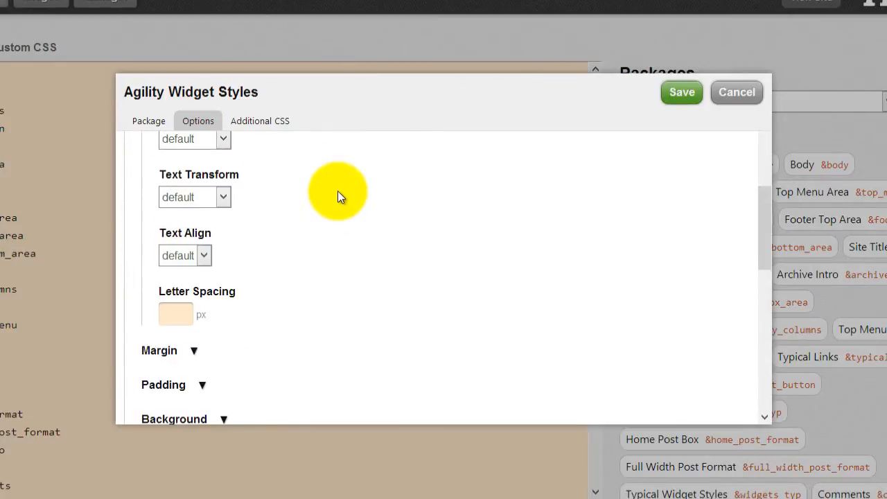
left_click(208, 252)
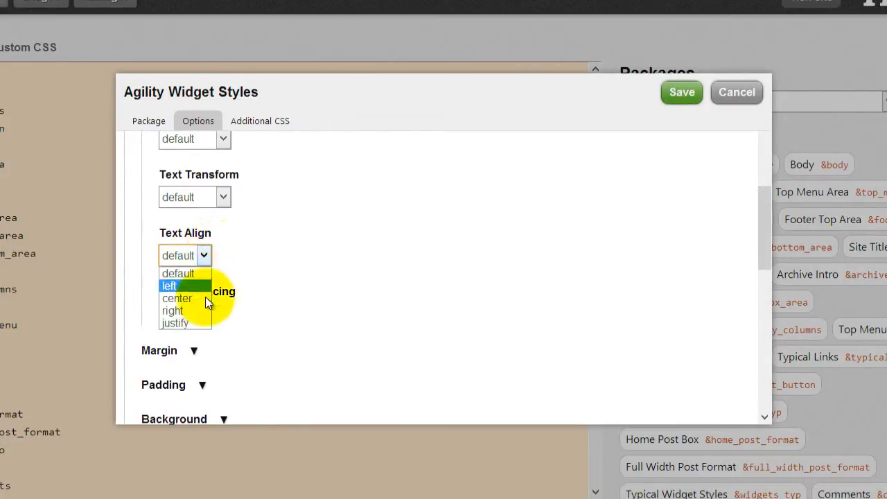
left_click(187, 298)
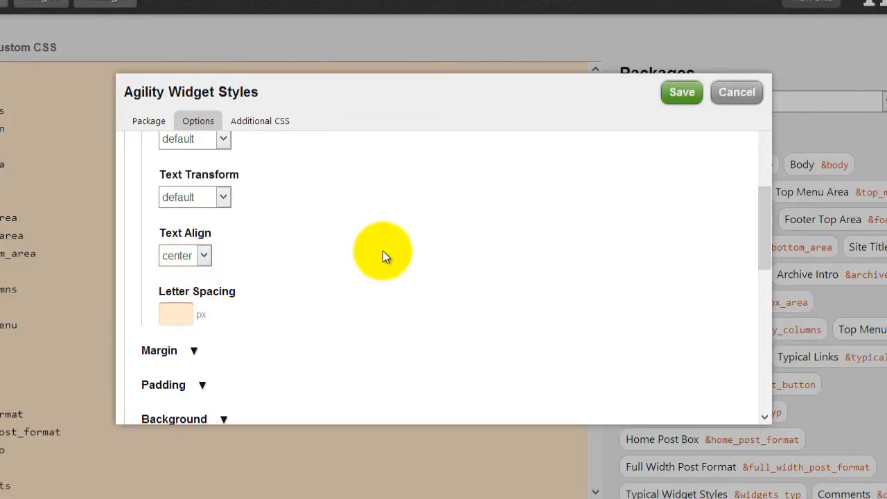
Look through the fonts available for the widget titles without choosing one
scroll(390, 245, "down", 6)
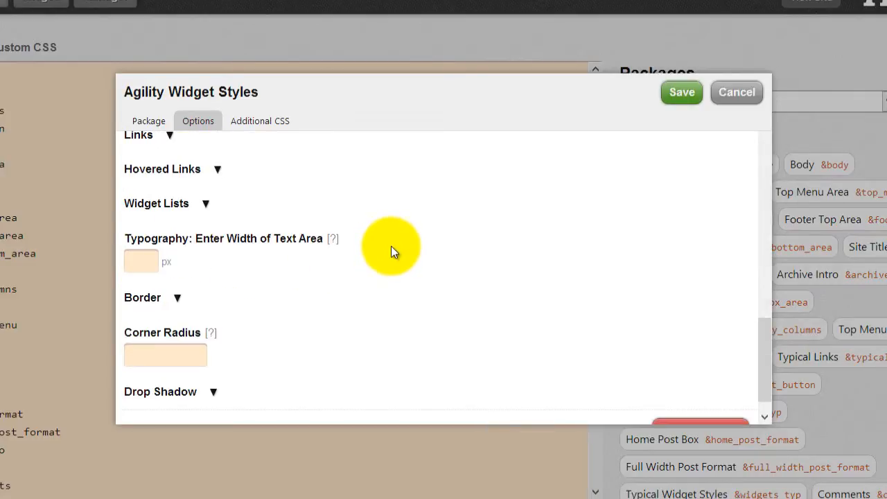
scroll(391, 248, "up", 8)
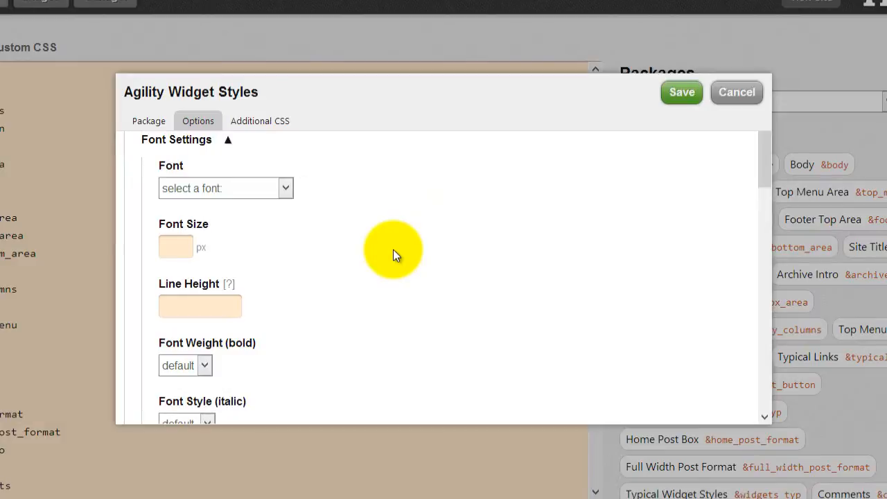
left_click(290, 187)
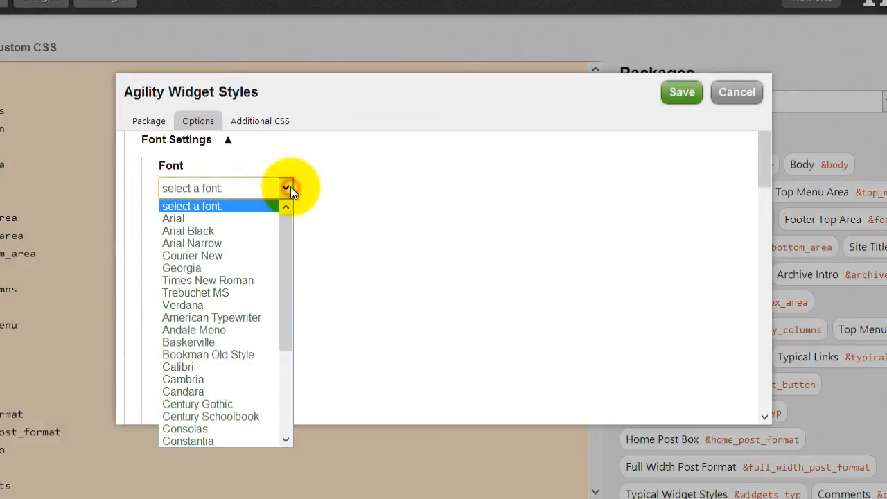
left_click(334, 188)
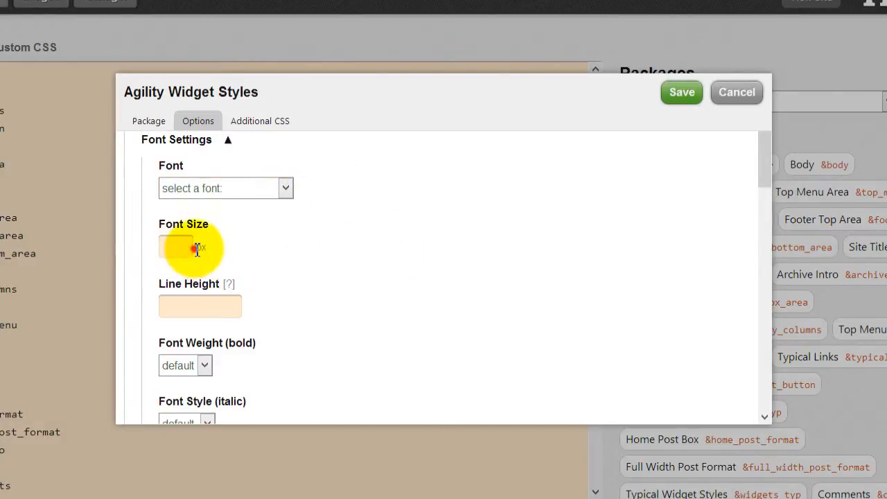
Set the widget titles' font size to 22 px, line height to 26 and font weight to bold
left_click(189, 247)
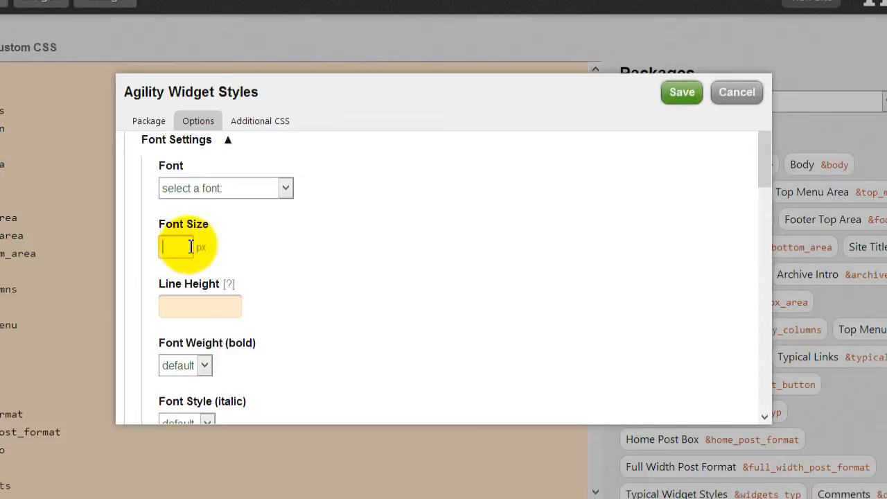
type("22")
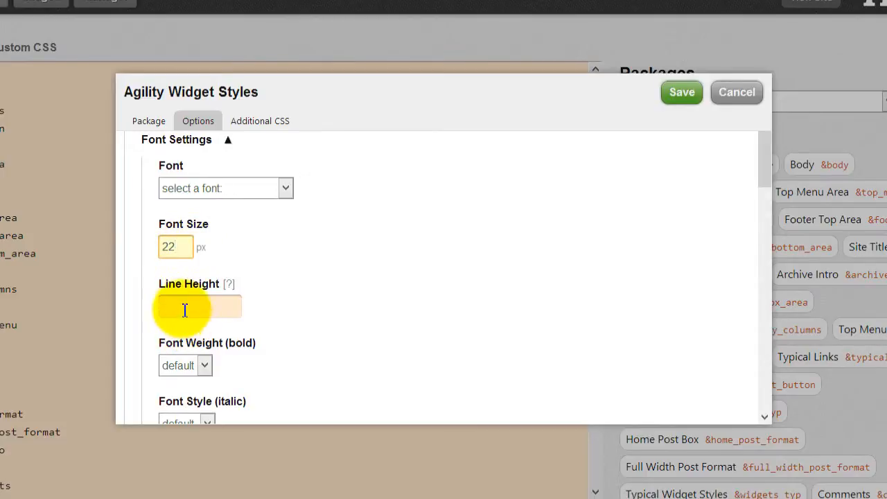
left_click(185, 307)
type("26")
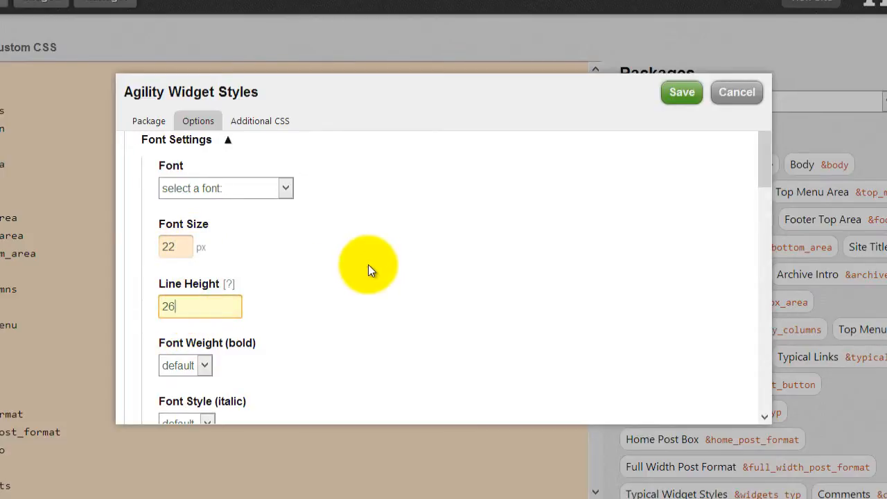
left_click(366, 260)
left_click(203, 365)
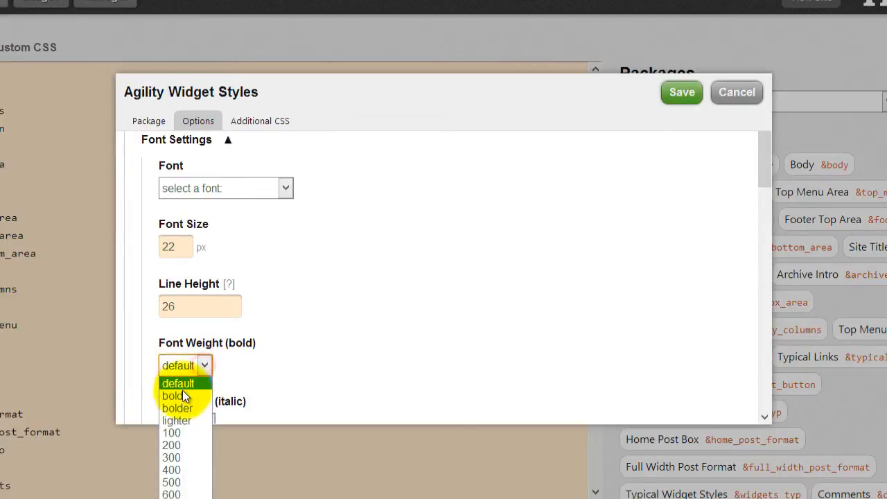
left_click(183, 392)
left_click(374, 298)
Give the call to action widget a solid border with width 2 and color $tc1
scroll(419, 259, "down", 2)
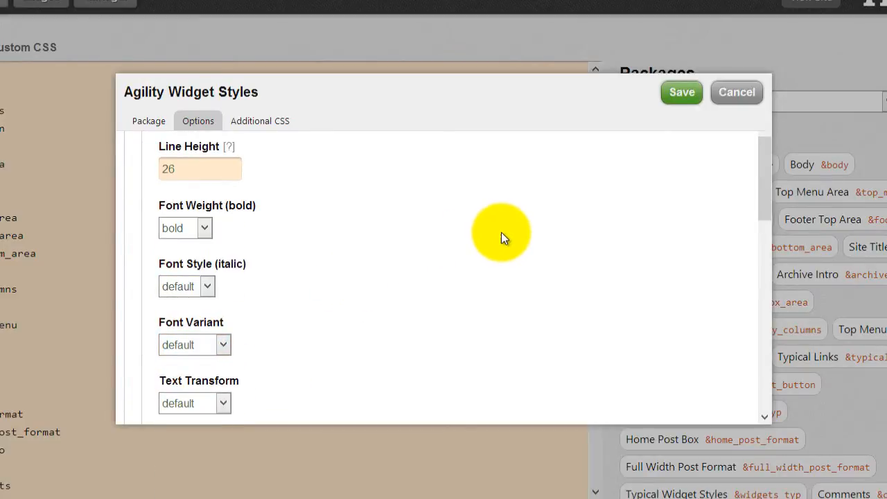
scroll(501, 238, "down", 3)
scroll(501, 238, "down", 3)
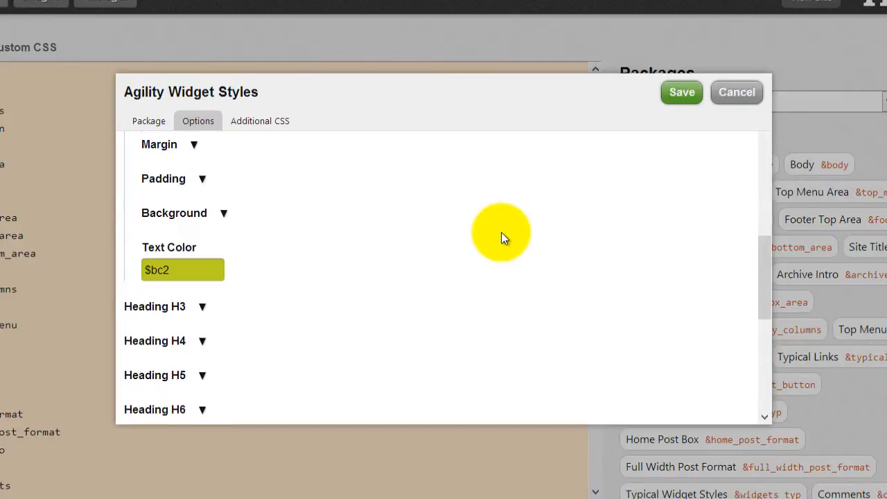
scroll(503, 239, "down", 3)
scroll(502, 240, "down", 2)
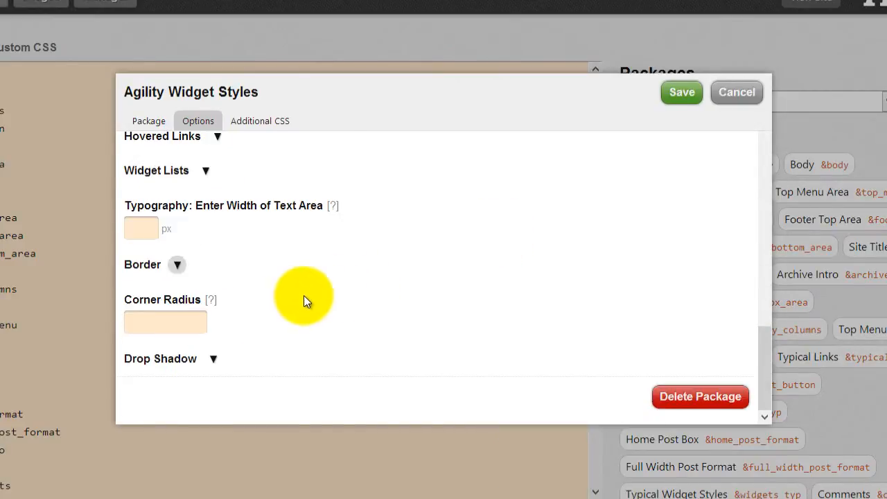
left_click(178, 265)
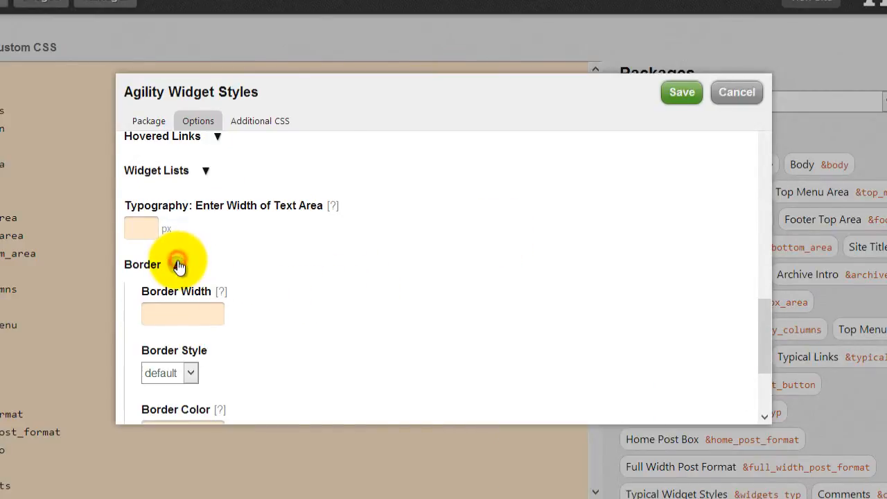
left_click(180, 313)
type("2")
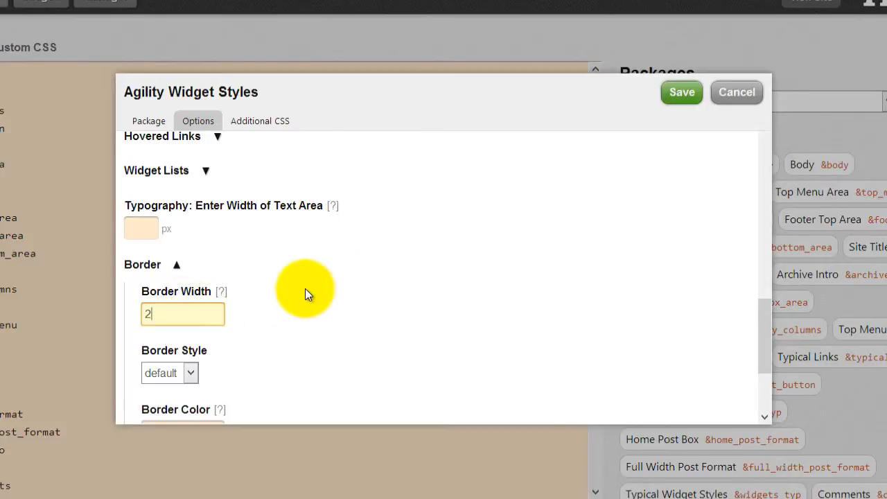
left_click(188, 372)
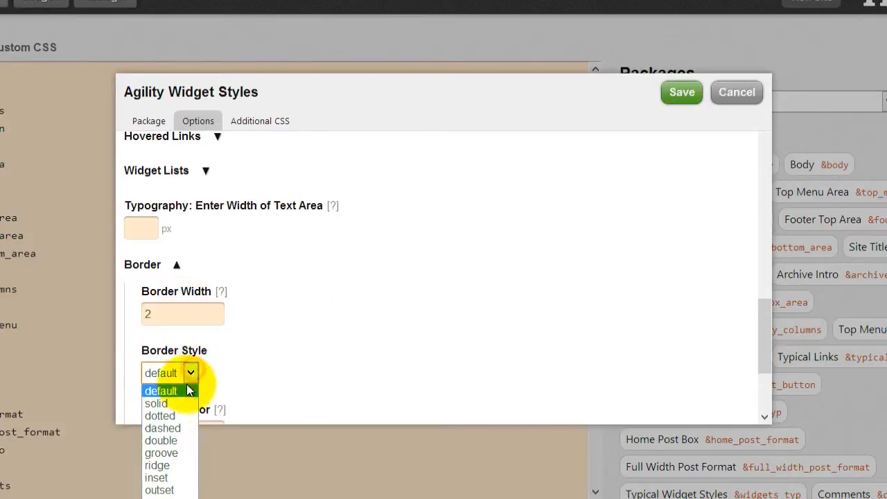
left_click(157, 403)
scroll(357, 289, "down", 1)
left_click(188, 365)
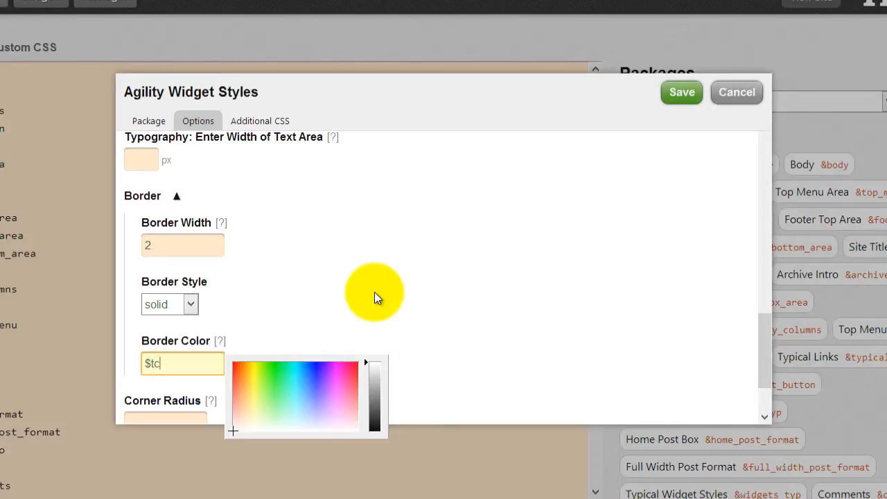
left_click(416, 271)
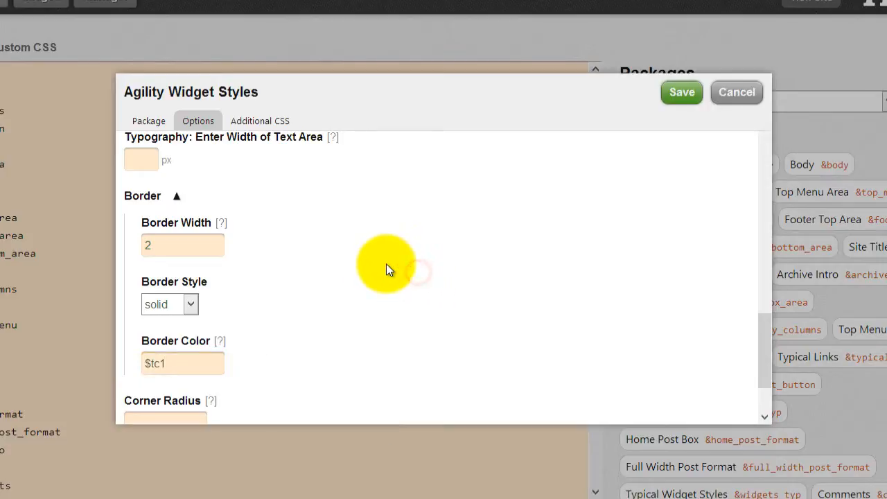
Set the widget's corner radius to 20
scroll(386, 265, "down", 1)
left_click(144, 356)
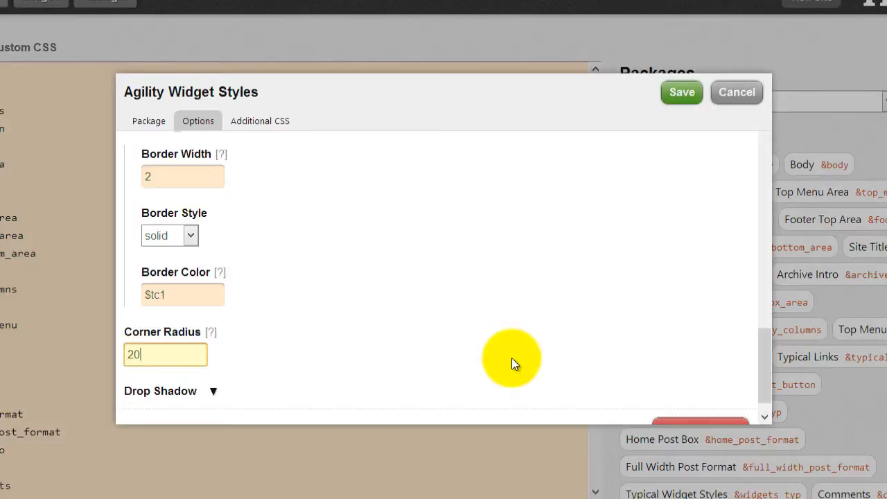
left_click(326, 284)
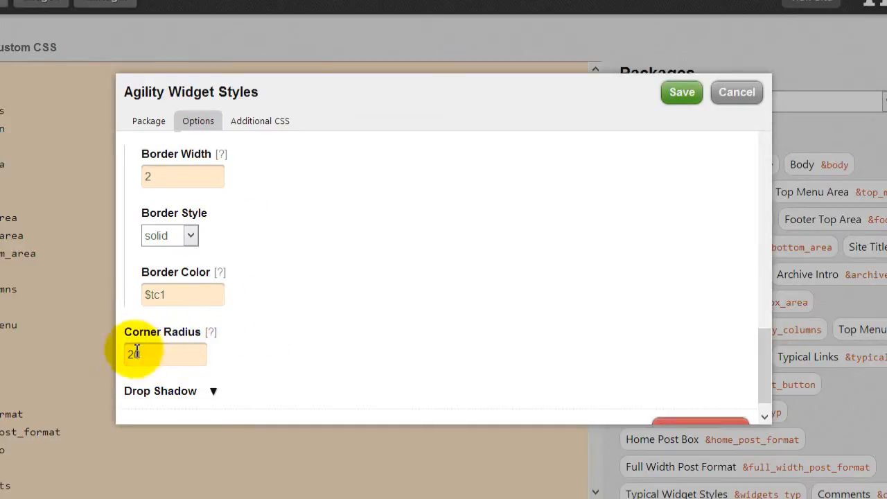
Add a drop shadow with horizontal offset, vertical offset and blur of 5 each in color $tc1, and save the package
scroll(237, 363, "down", 1)
left_click(213, 358)
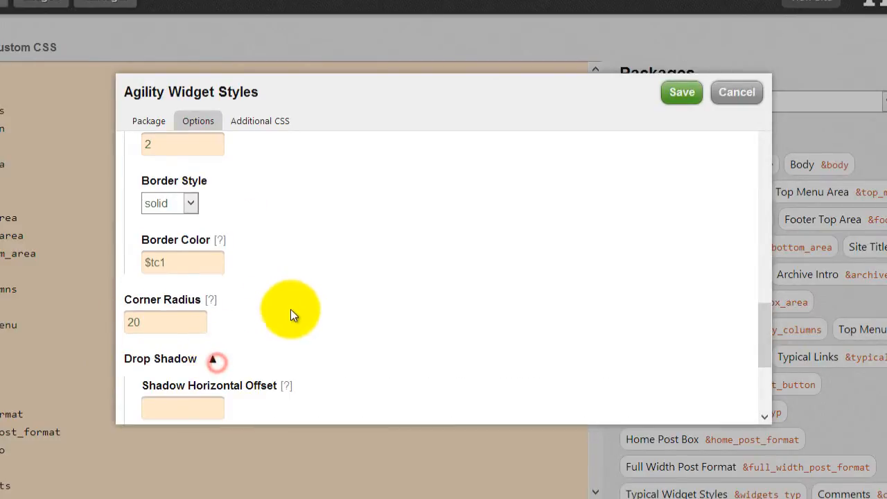
scroll(293, 313, "down", 5)
left_click(187, 185)
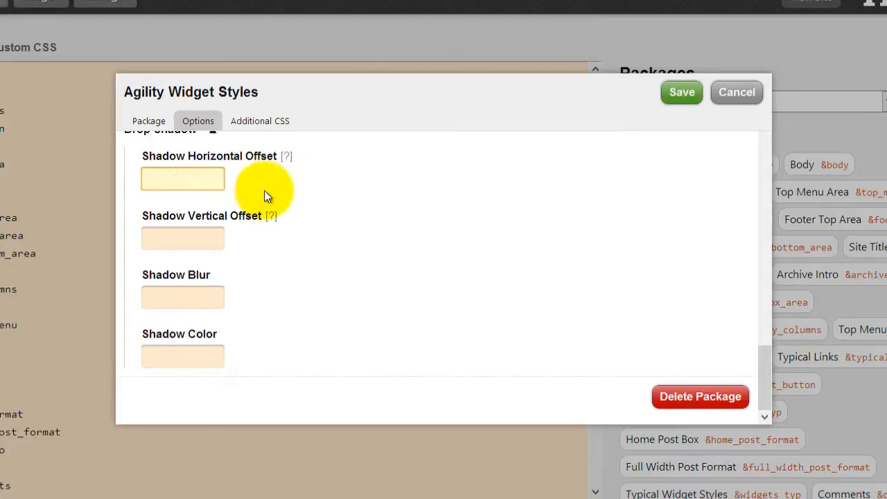
type("5")
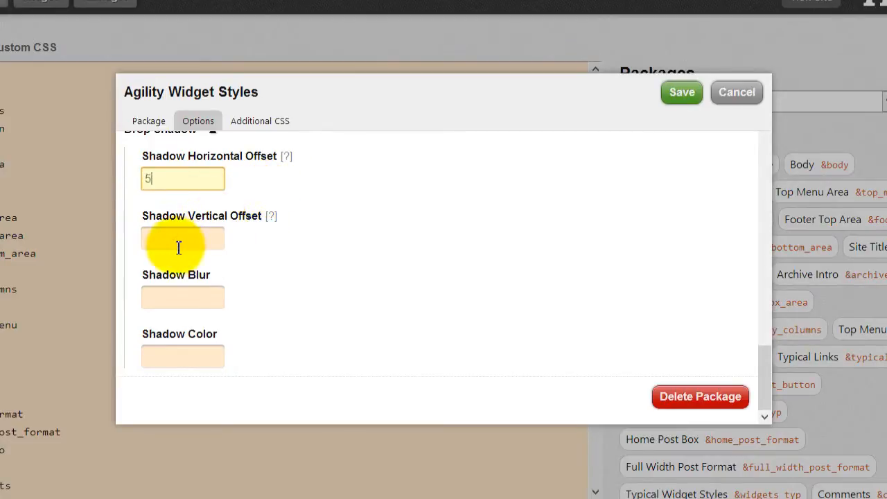
left_click(174, 236)
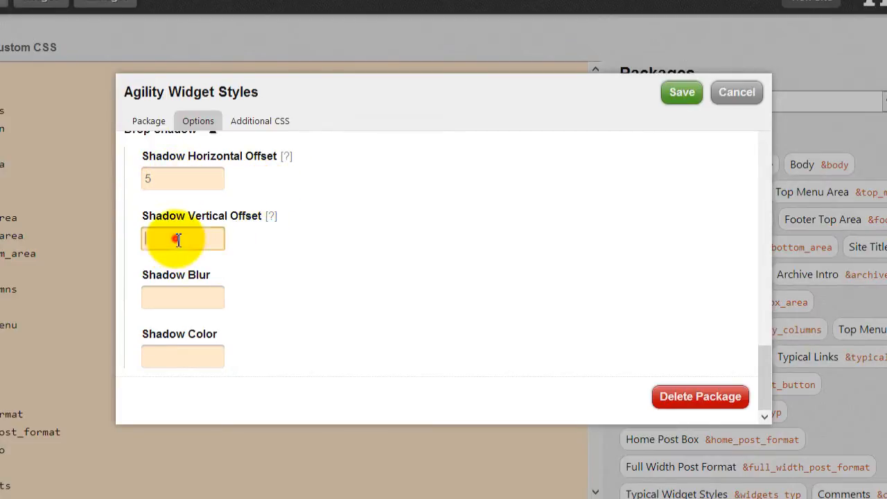
type("5")
left_click(173, 295)
type("5")
left_click(172, 353)
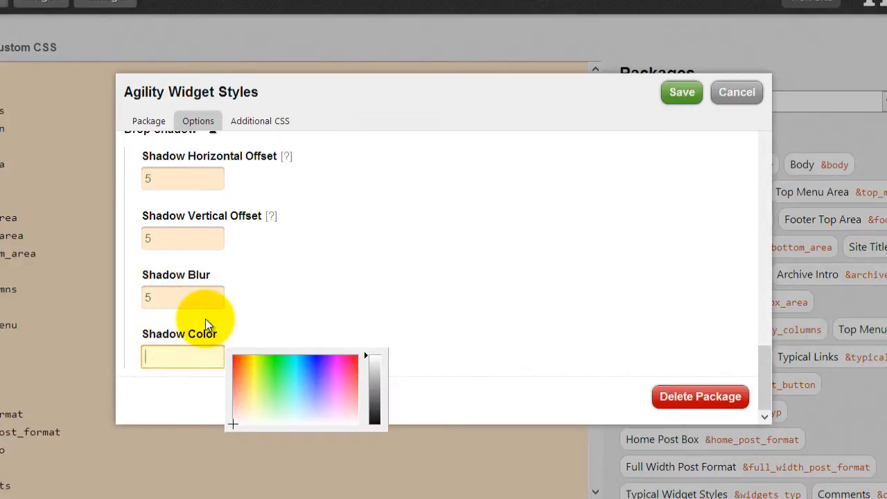
type("$tc1")
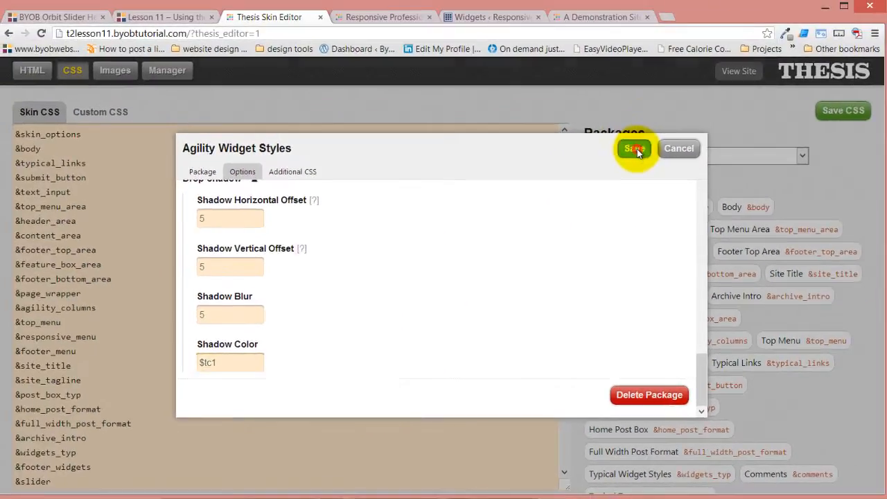
left_click(682, 92)
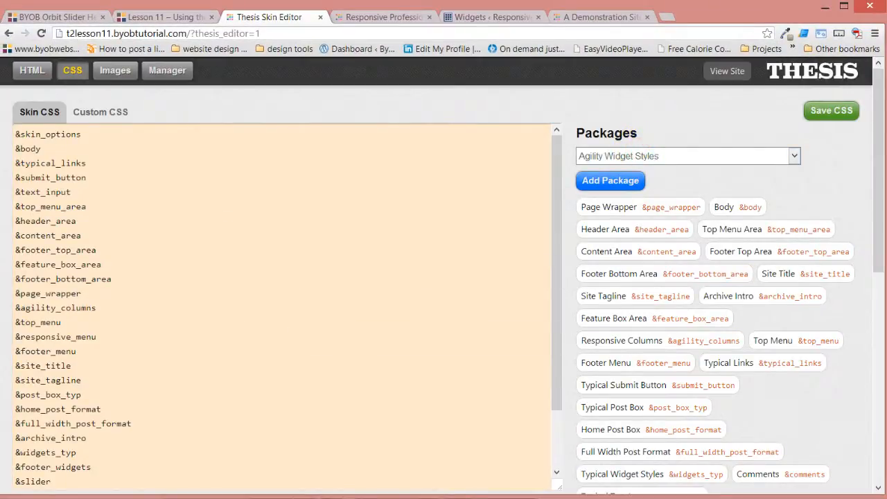
Check the home page preview and add the &action_call reference on its own line below &widgets_typ in the skin CSS
key("alt+Tab")
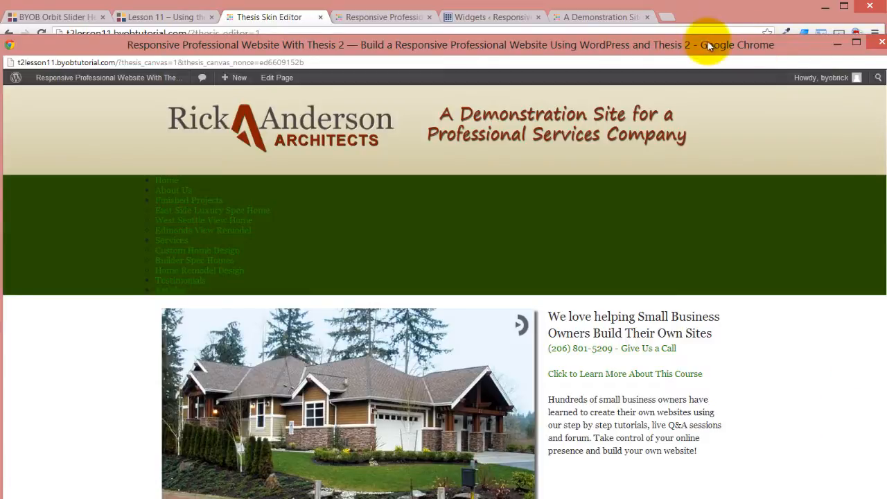
mouse_move(710, 44)
left_mouse_down()
mouse_move(707, 27)
mouse_move(707, 59)
left_mouse_up()
left_click(707, 13)
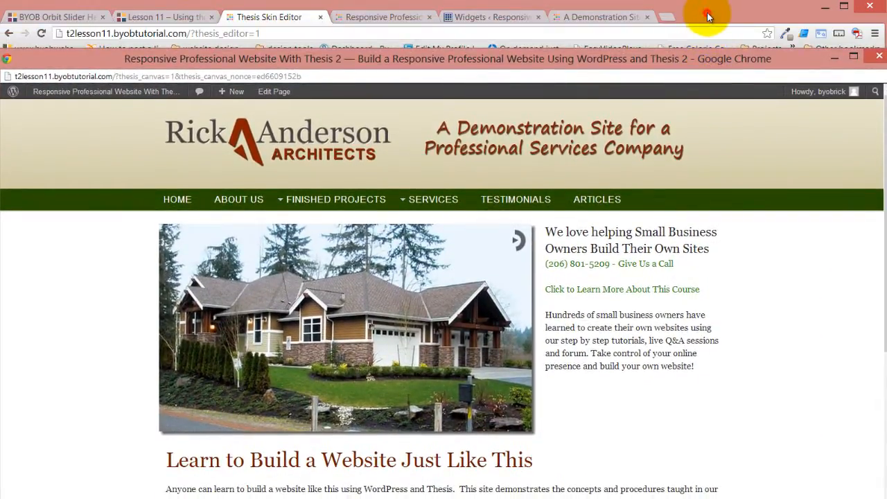
scroll(223, 310, "down", 2)
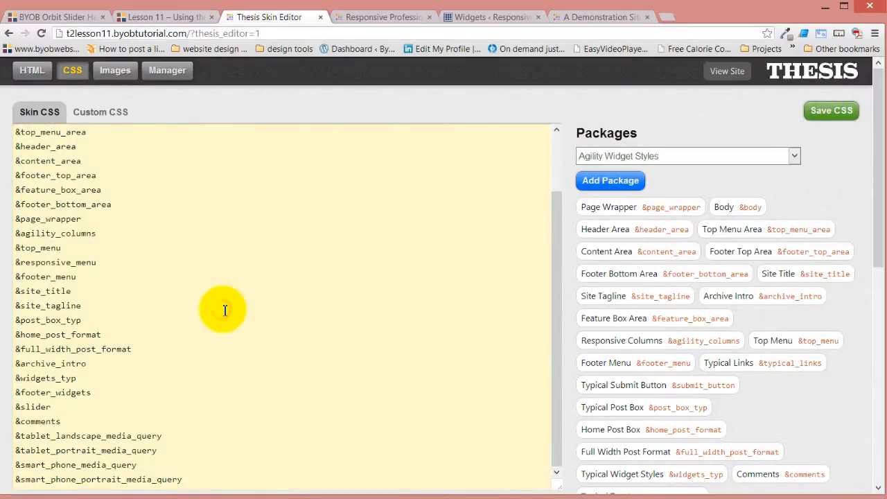
scroll(222, 313, "down", 2)
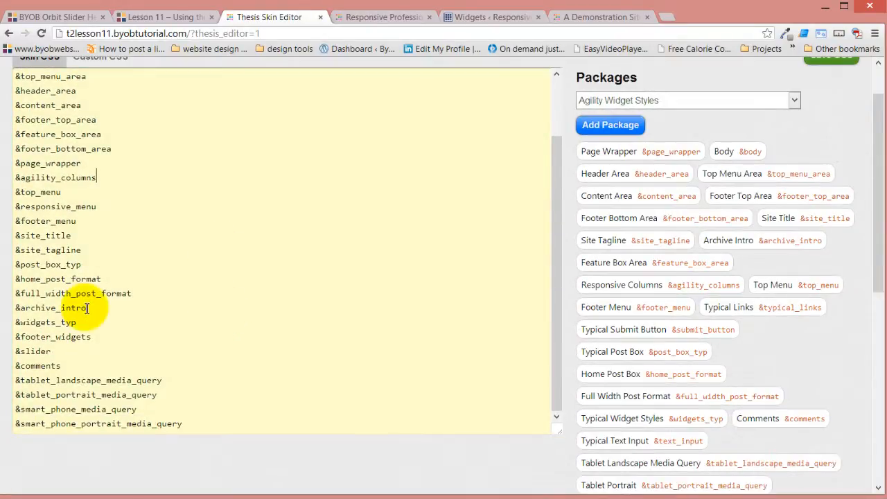
left_click(89, 321)
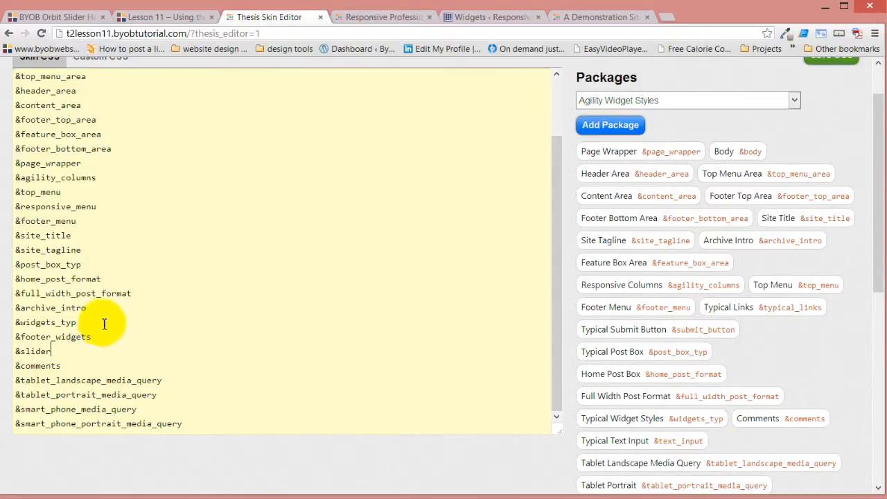
key("Return")
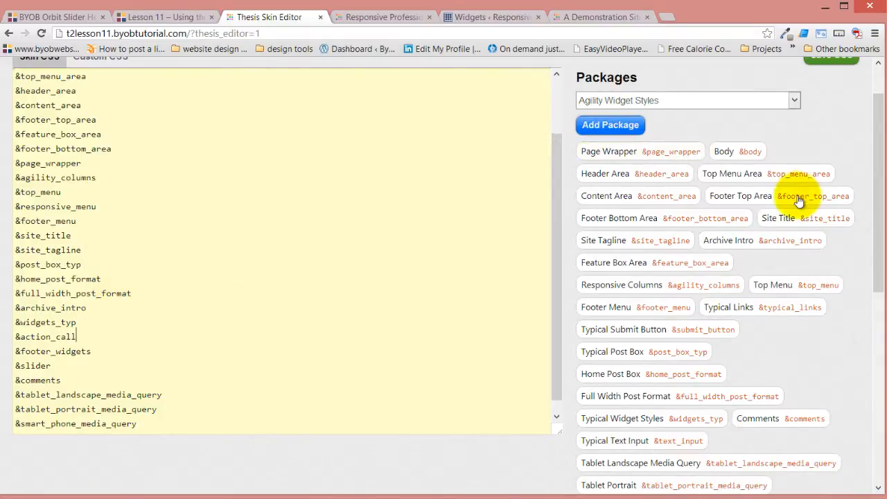
Reload the home page preview and examine the styling of the call to action widget
scroll(799, 195, "up", 2)
key("alt+Tab")
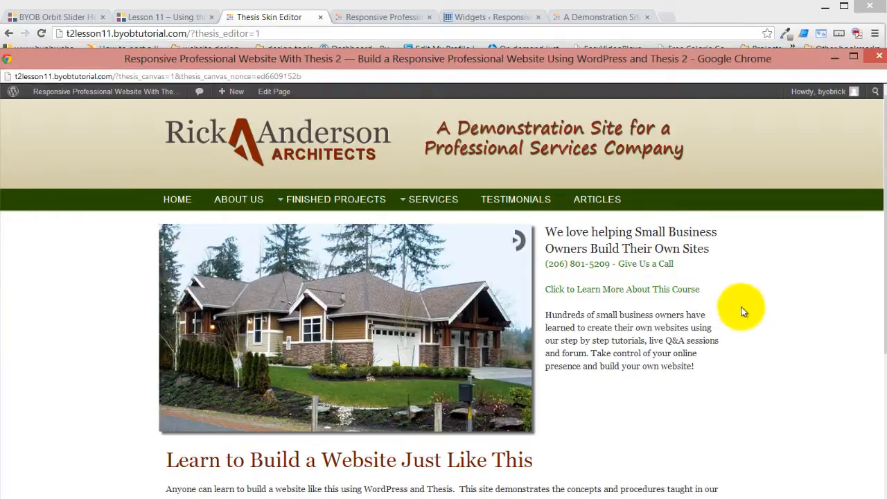
right_click(716, 296)
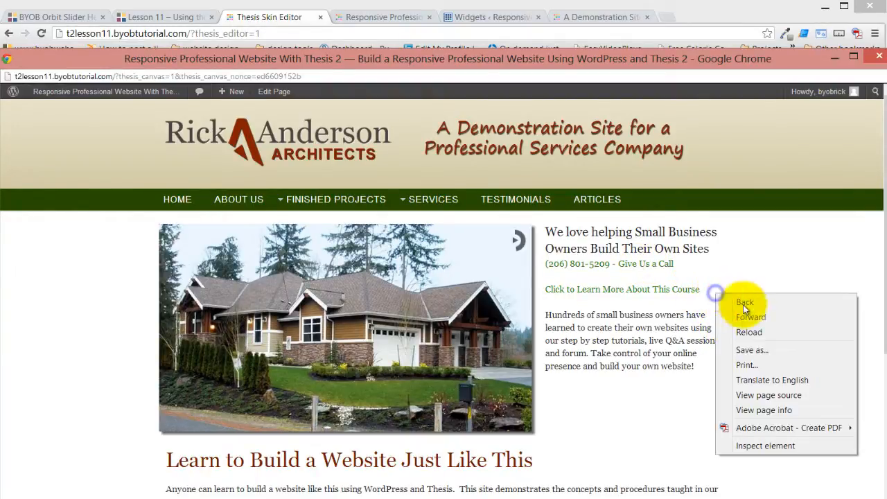
left_click(751, 332)
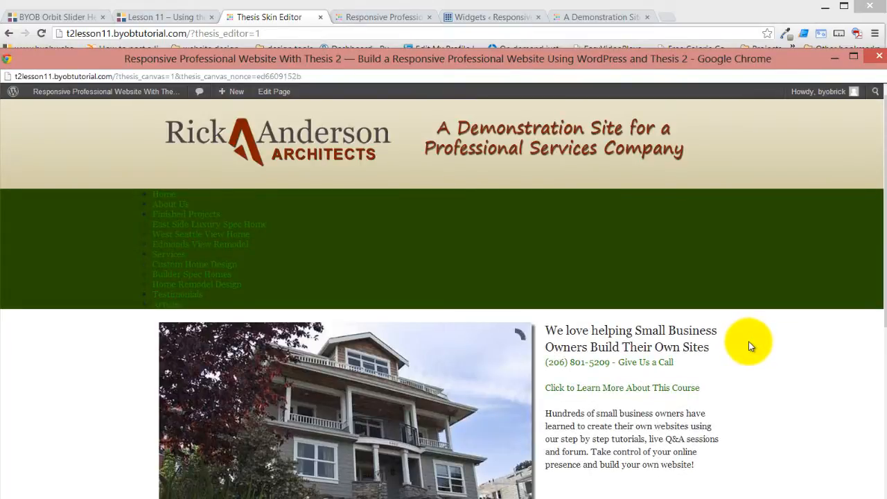
scroll(749, 342, "down", 2)
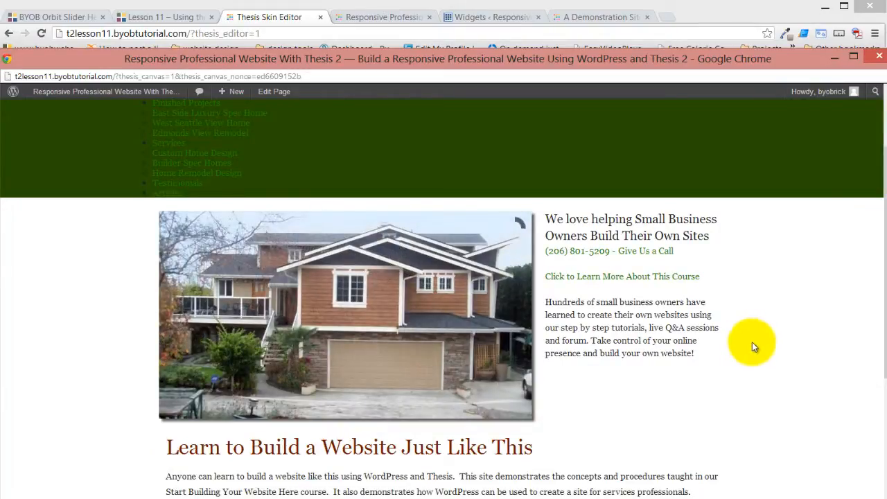
Close the preview window, save the skin CSS and compile the new stylesheets
left_click(878, 56)
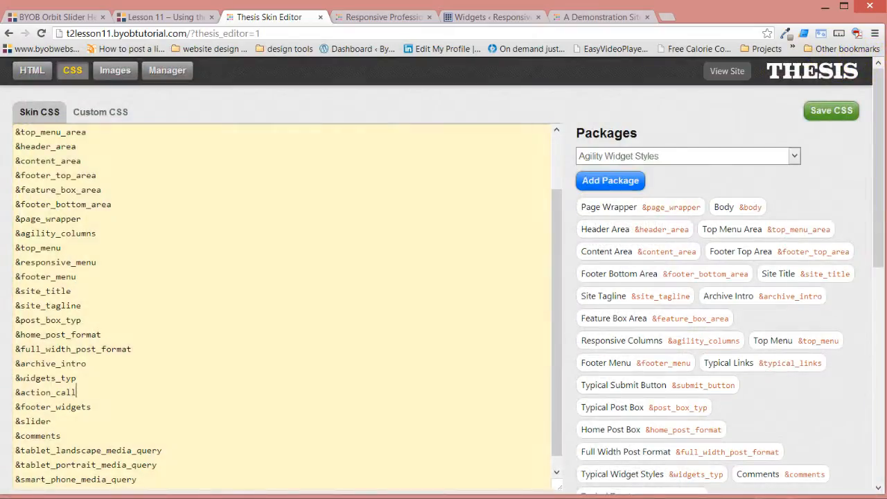
left_click(836, 113)
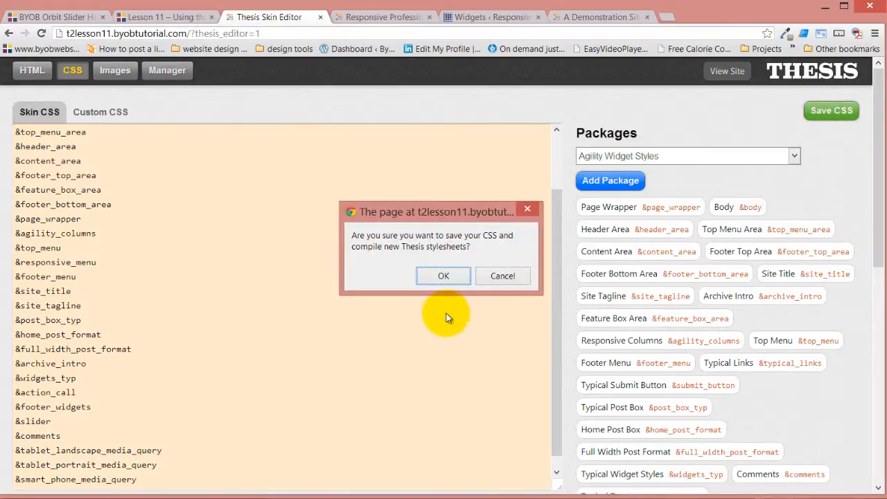
left_click(447, 276)
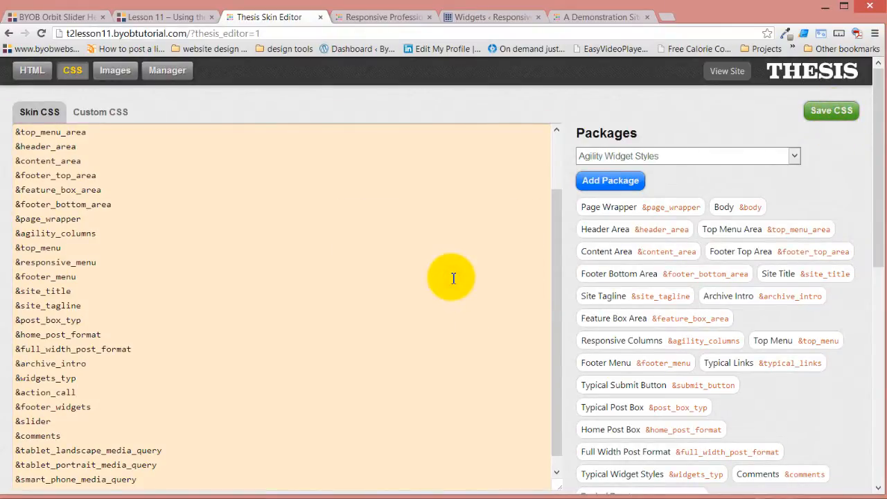
scroll(516, 327, "down", 7)
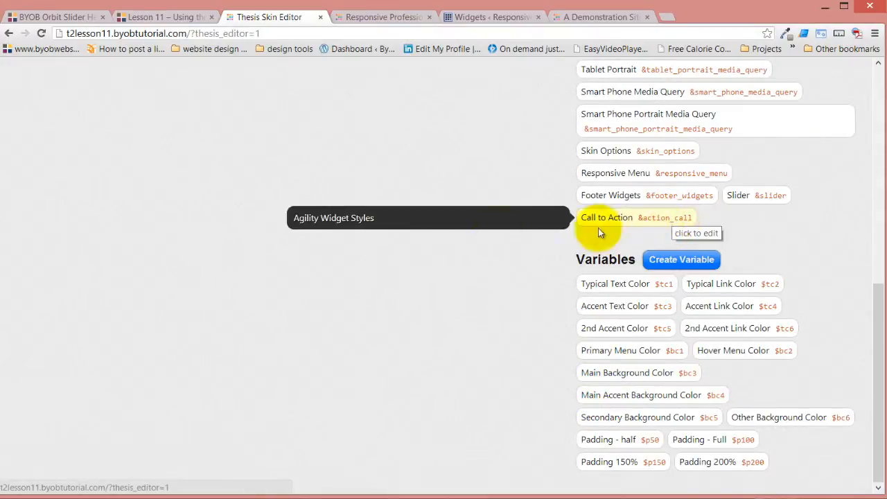
left_click(664, 220)
scroll(421, 234, "up", 7)
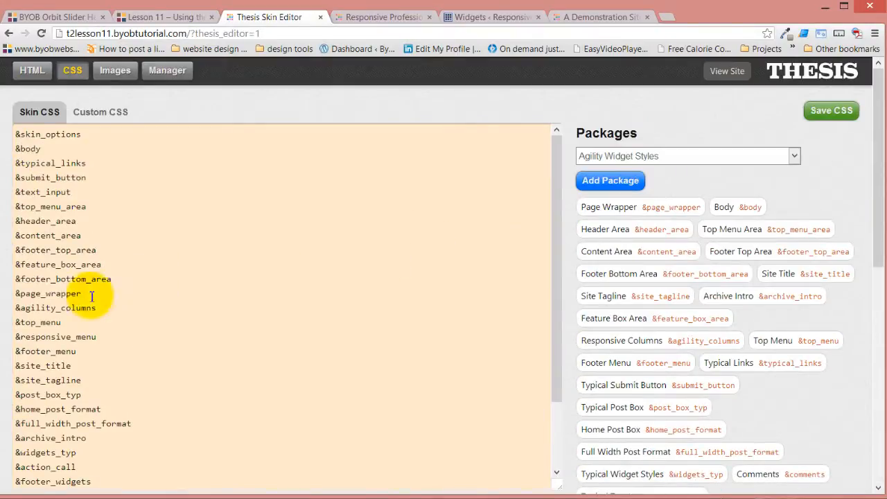
Reload the home page preview and examine the call to action widget's title font, title color and spacing inside the border
left_click(378, 17)
left_click(42, 33)
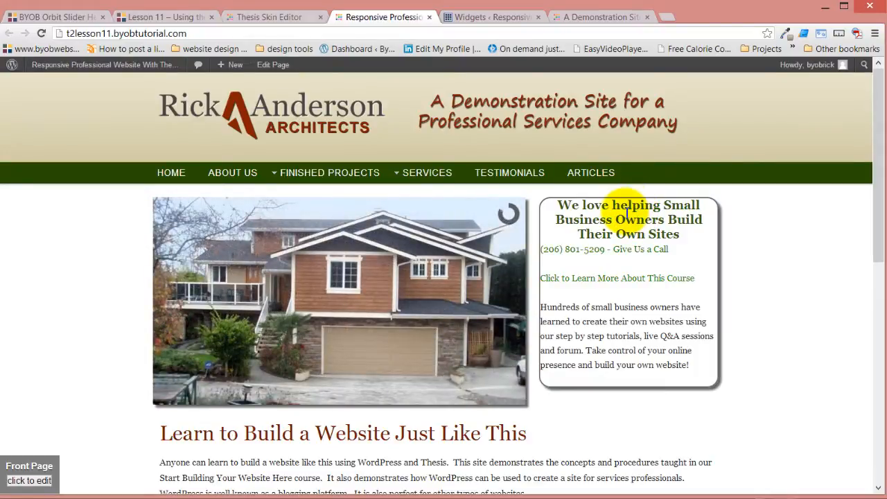
scroll(627, 214, "down", 8)
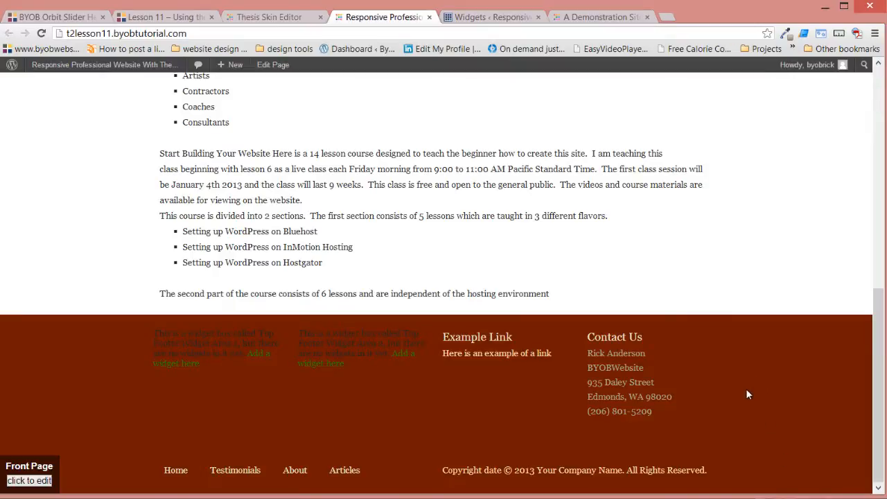
scroll(737, 396, "up", 7)
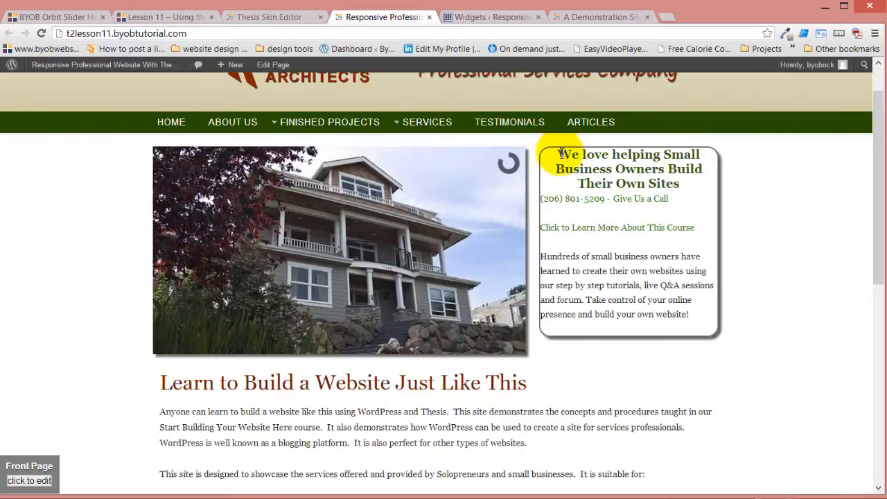
left_click_drag(563, 152, 679, 184)
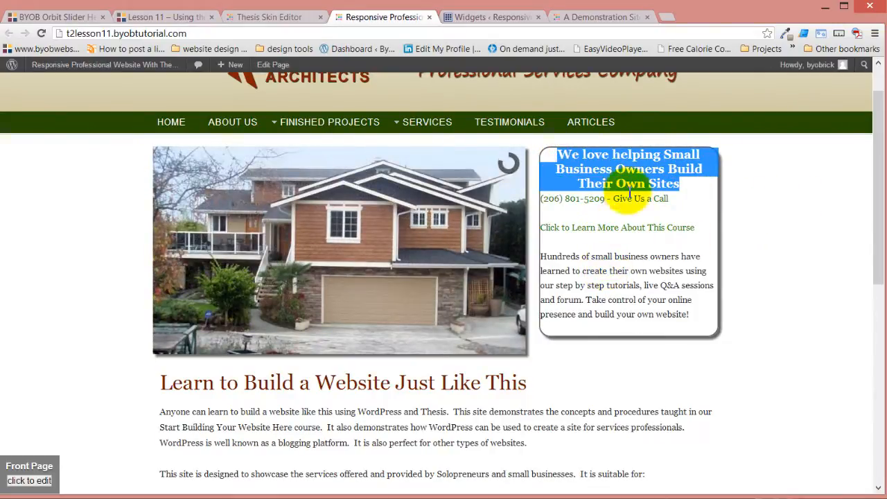
left_click(537, 159)
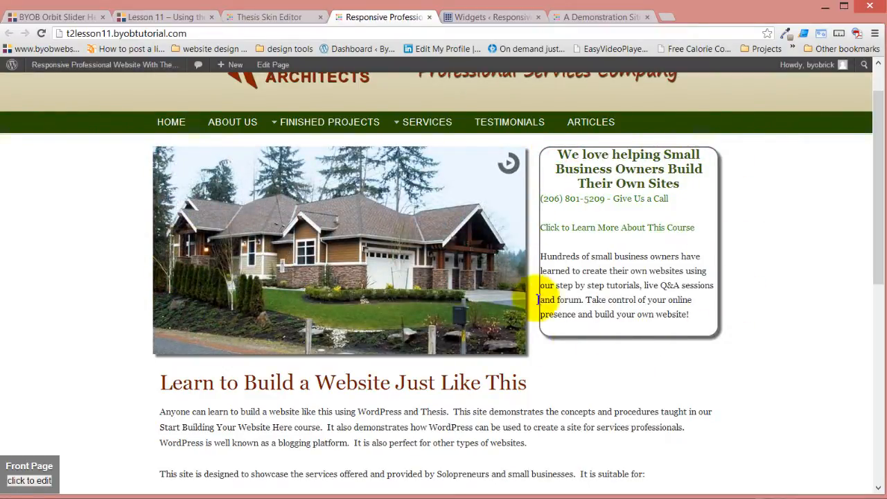
Reopen the Call to Action package in the skin editor and set the widget titles' text color to $bc4
left_click(255, 21)
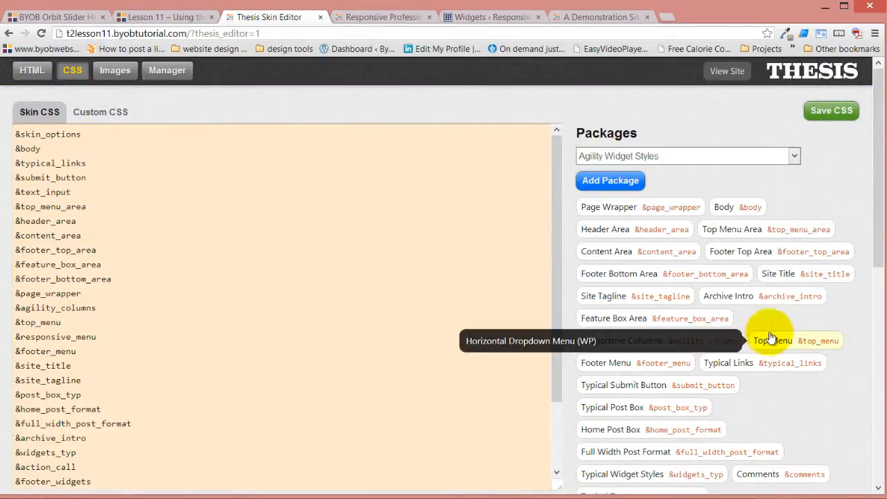
scroll(783, 308, "down", 5)
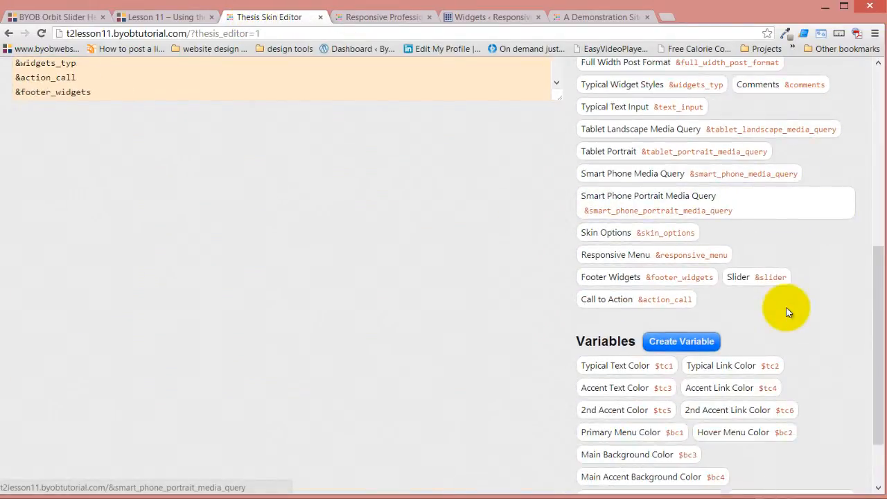
scroll(786, 312, "down", 1)
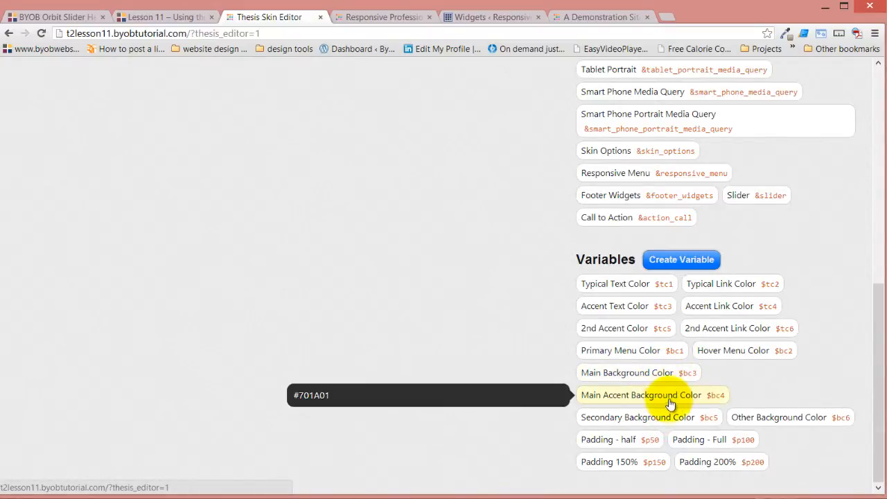
left_click(662, 221)
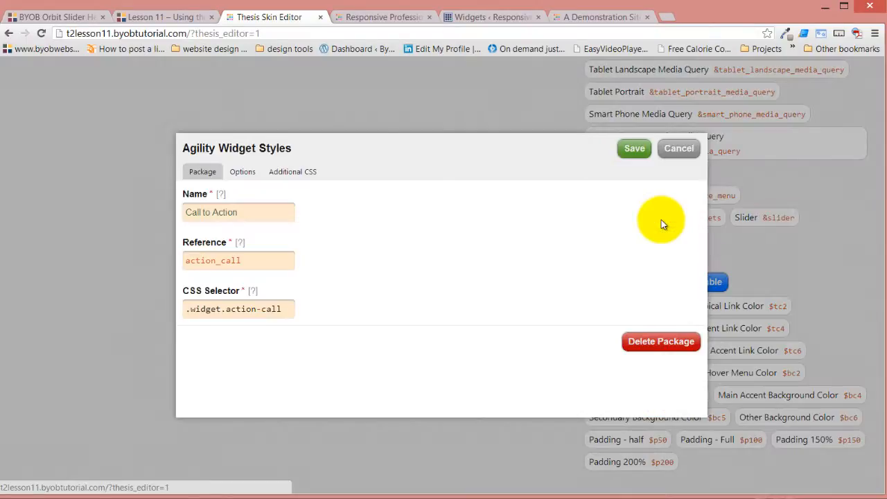
left_click(300, 171)
left_click(243, 171)
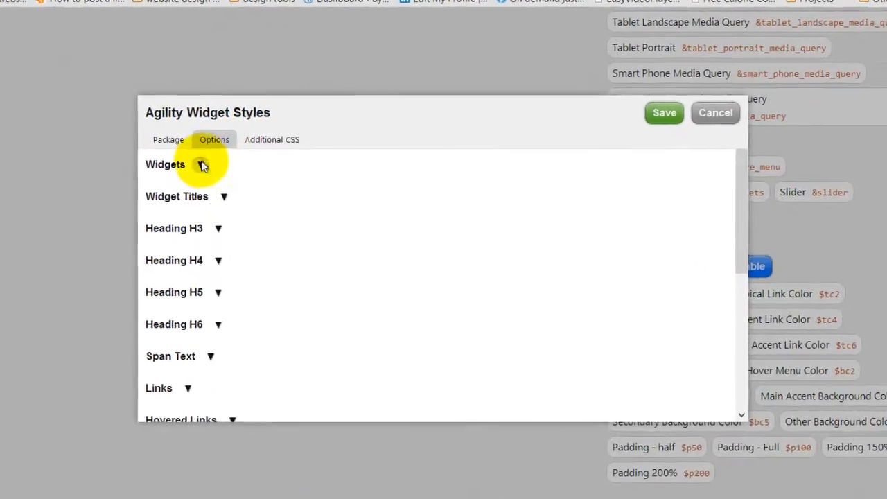
left_click(224, 197)
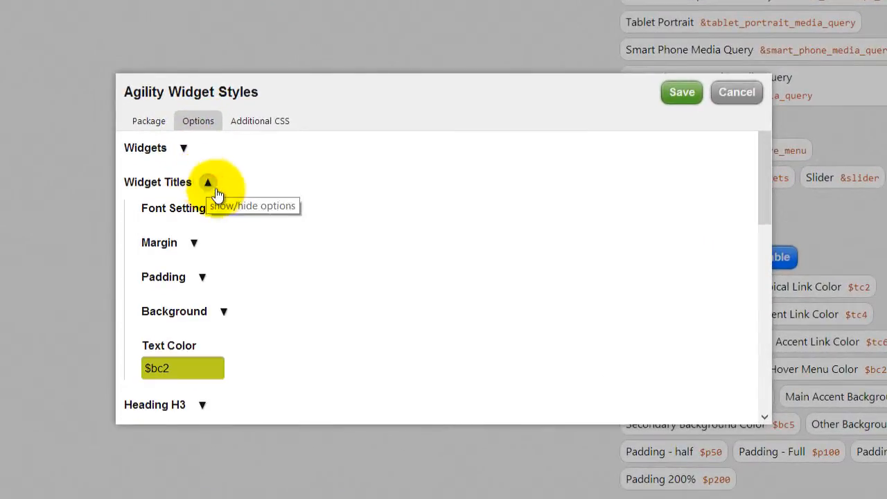
left_click(163, 367)
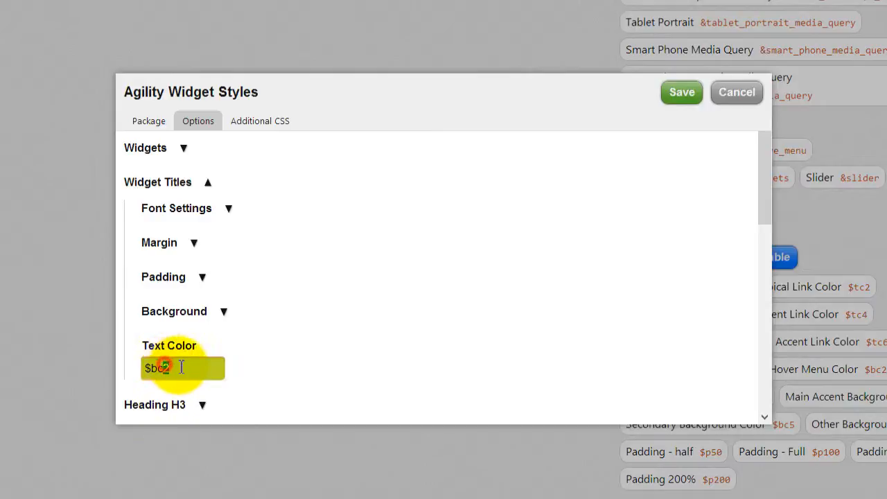
type("4")
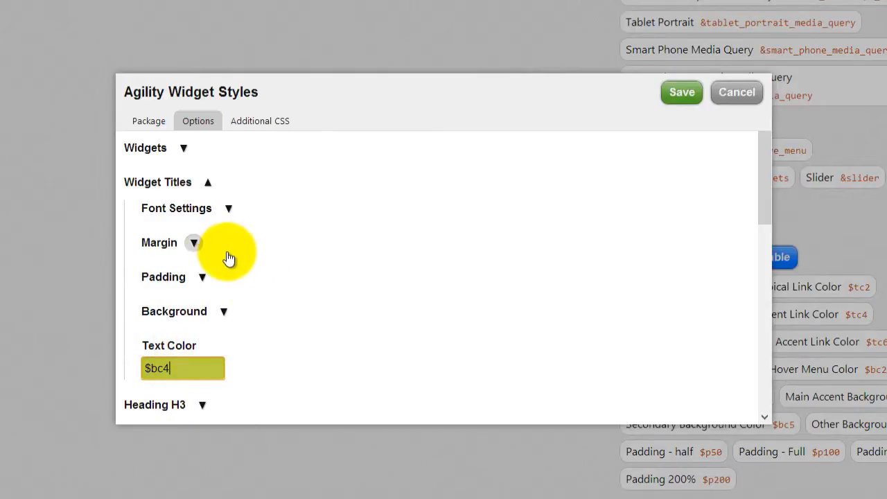
Set the widget titles' font to Arial
left_click(228, 210)
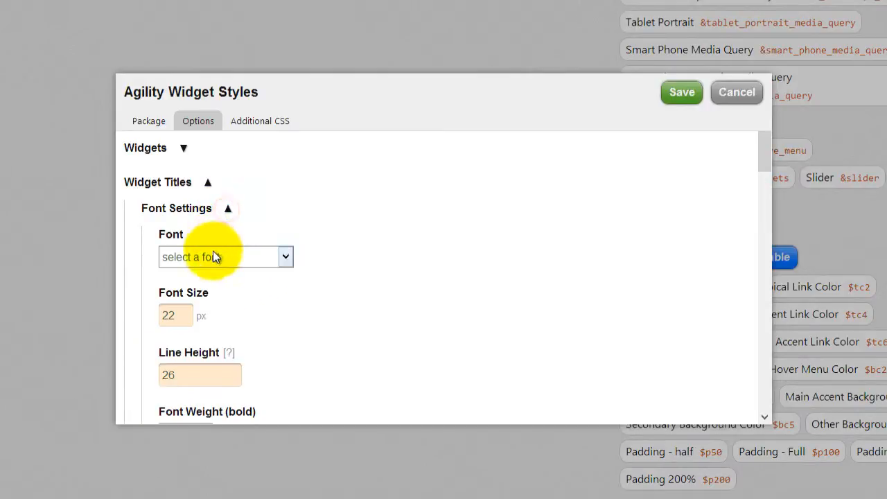
left_click(212, 254)
left_click(202, 287)
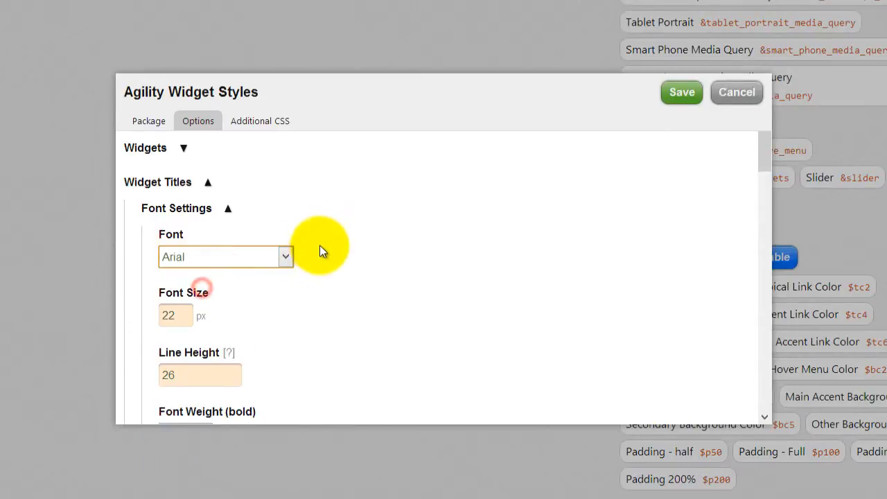
Review the remaining font settings of the widget titles and the other style sections of the package
scroll(365, 239, "down", 2)
scroll(365, 241, "down", 1)
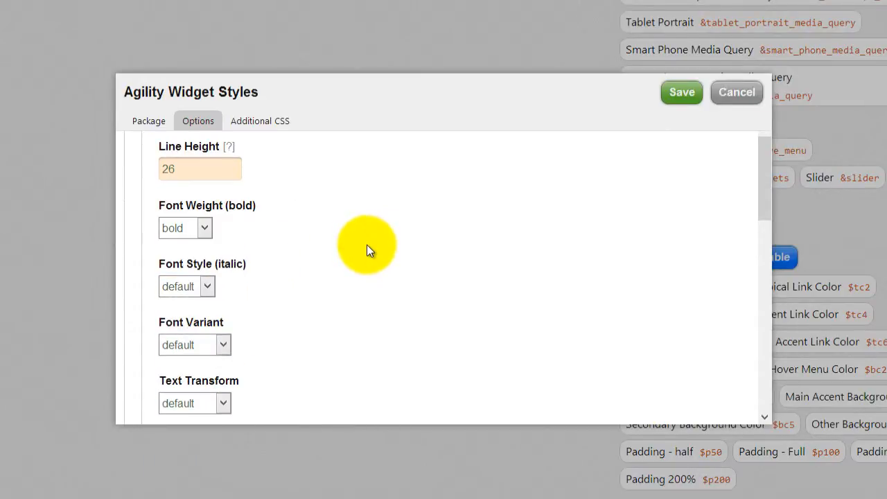
scroll(366, 255, "down", 3)
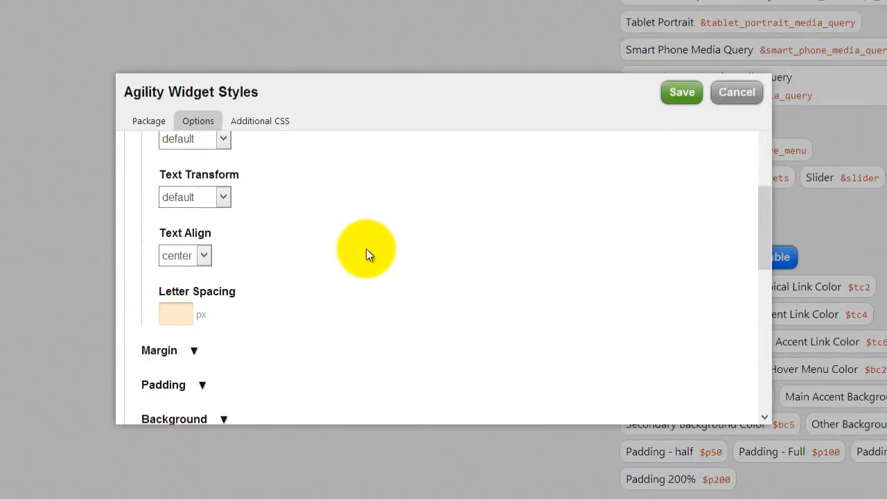
scroll(366, 255, "up", 1)
scroll(366, 256, "up", 3)
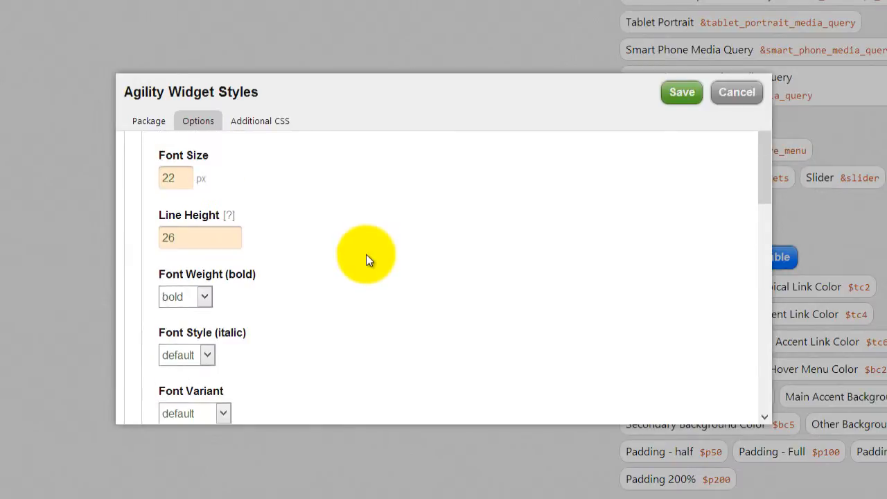
scroll(365, 260, "down", 8)
scroll(366, 259, "down", 4)
scroll(366, 259, "up", 10)
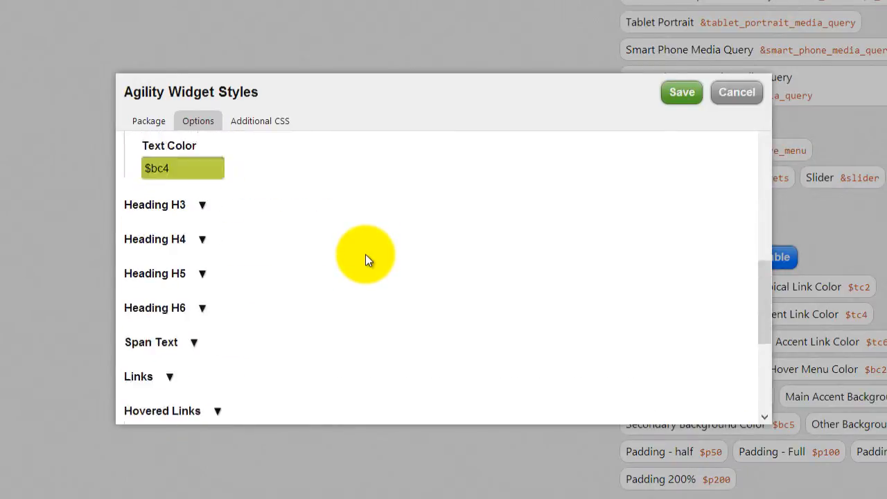
scroll(365, 255, "up", 5)
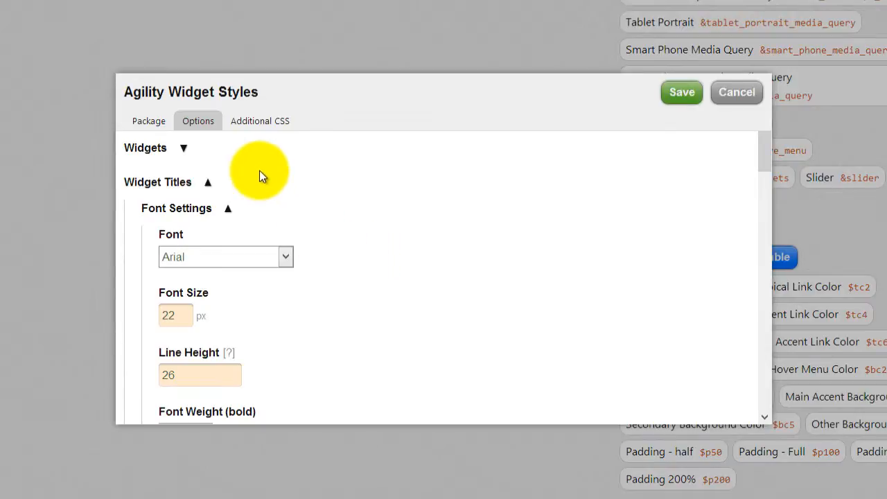
Set the widgets' top, right, bottom and left padding to 20 each
left_click(184, 149)
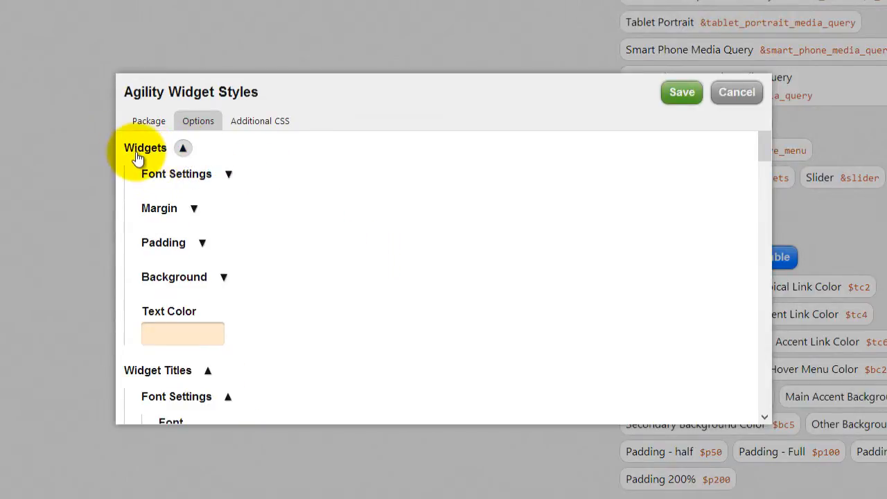
left_click(205, 246)
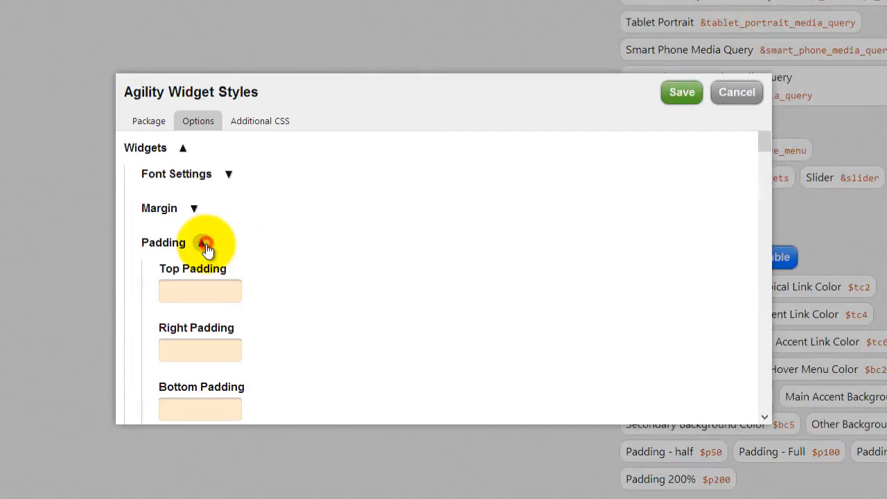
scroll(341, 249, "down", 1)
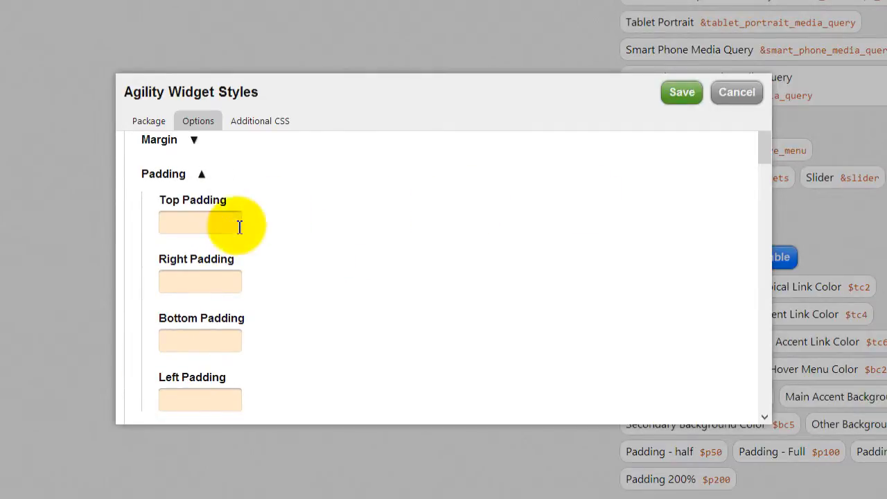
left_click(210, 222)
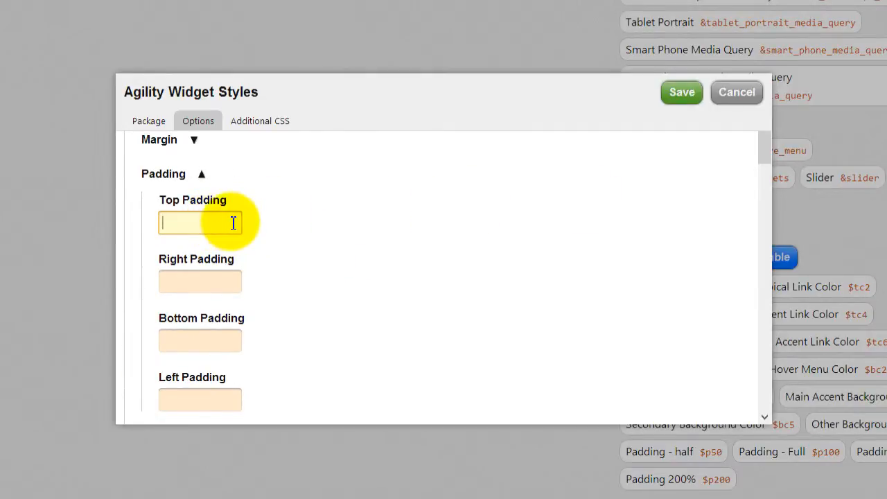
type("20")
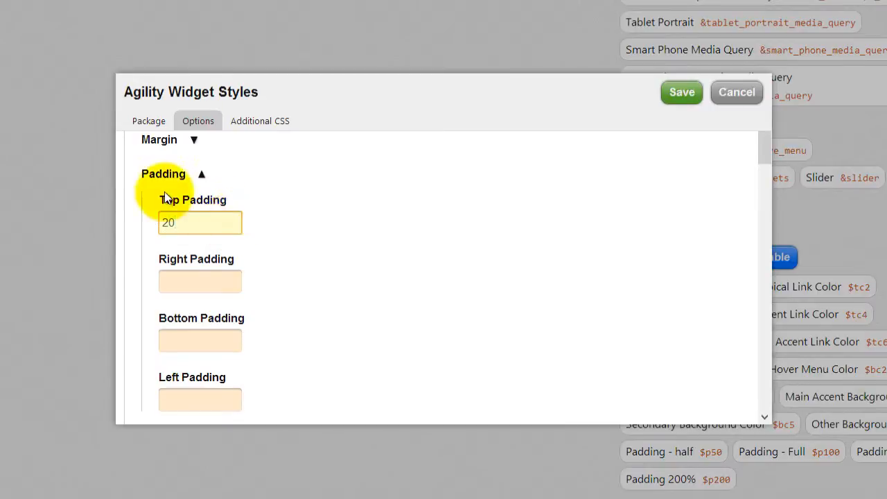
left_click(191, 287)
type("20")
left_click(189, 336)
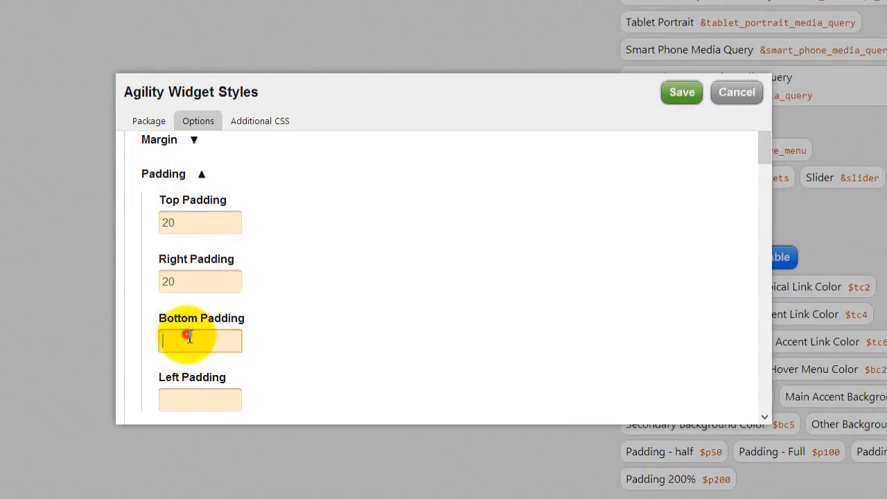
type("20")
scroll(183, 335, "down", 1)
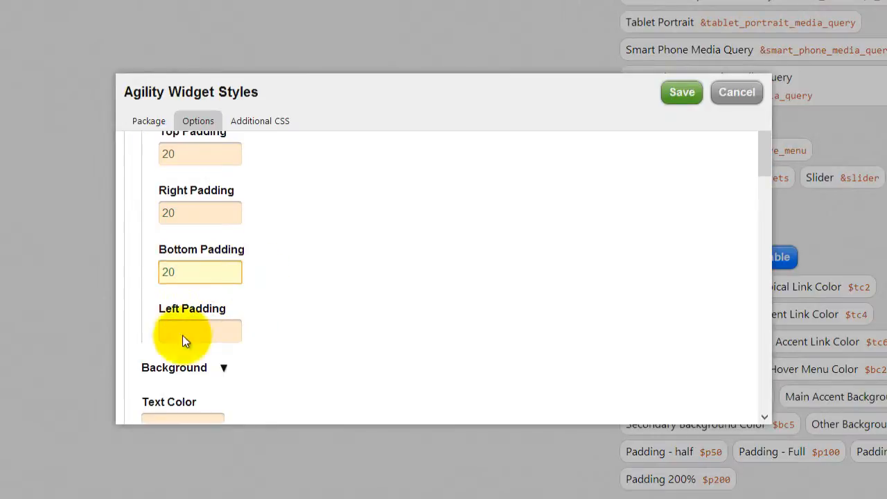
left_click(183, 327)
type("2")
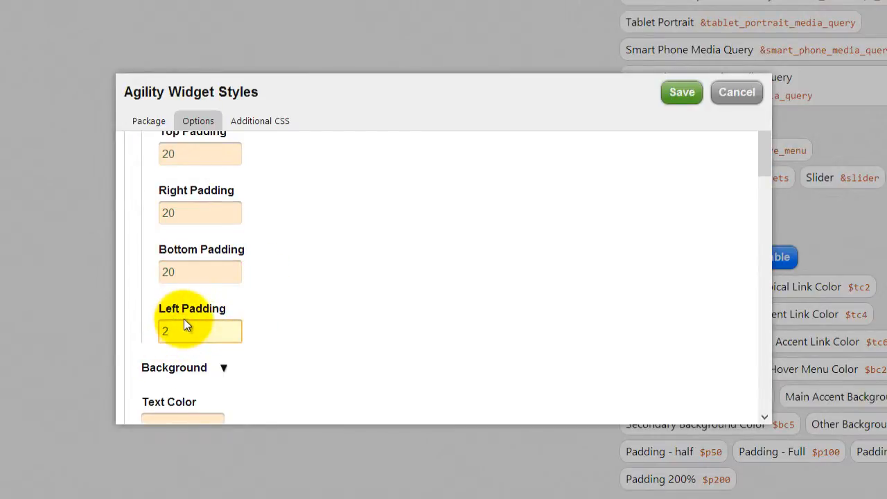
type("0")
Save the Call to Action package and then save the skin CSS
left_click(358, 275)
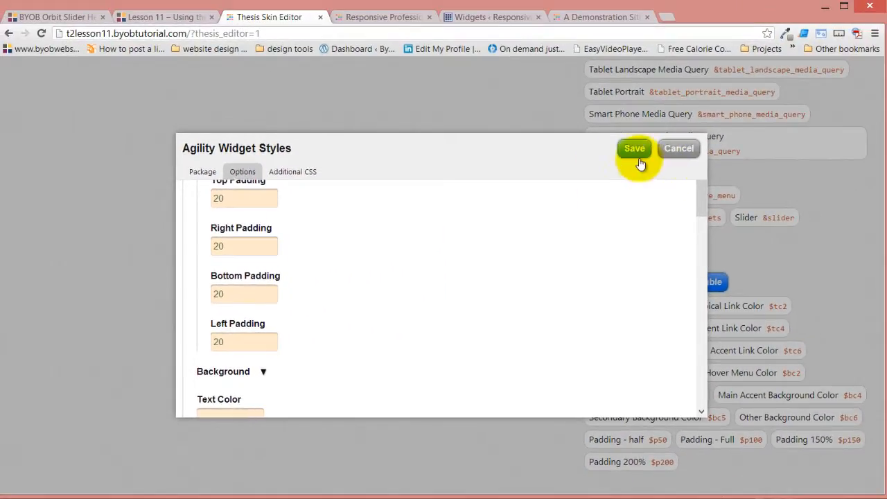
left_click(634, 148)
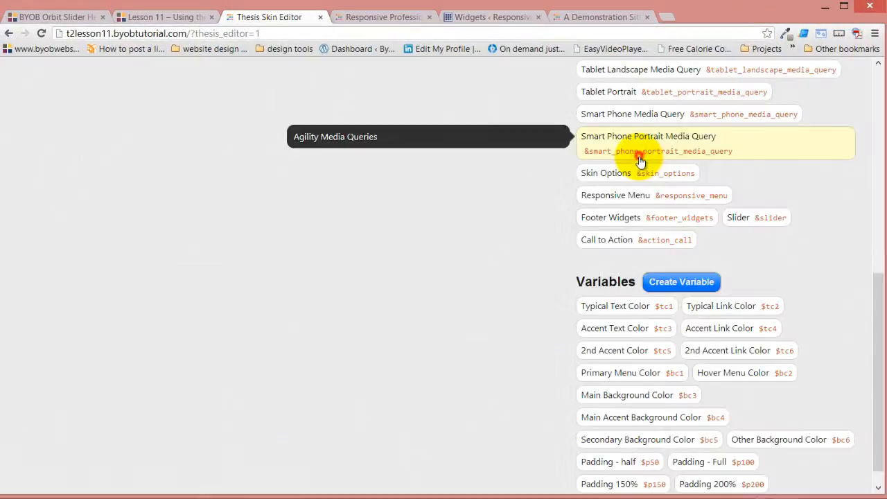
scroll(769, 274, "up", 3)
scroll(769, 274, "up", 3)
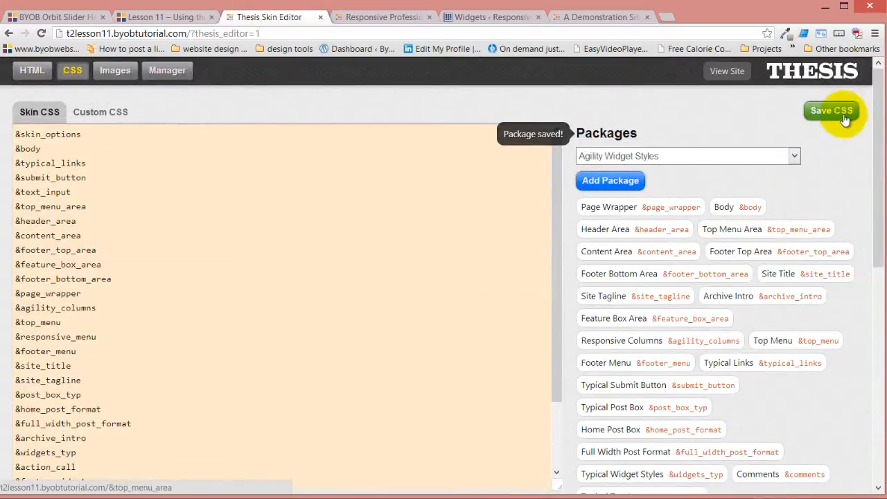
left_click(832, 110)
left_click(445, 275)
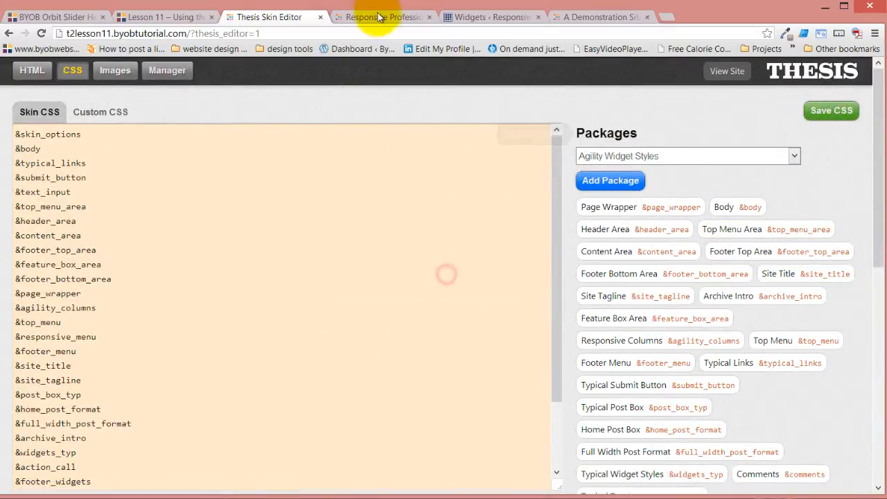
Reload the home page preview to check the call to action widget's new title style and padding
left_click(378, 17)
left_click(43, 33)
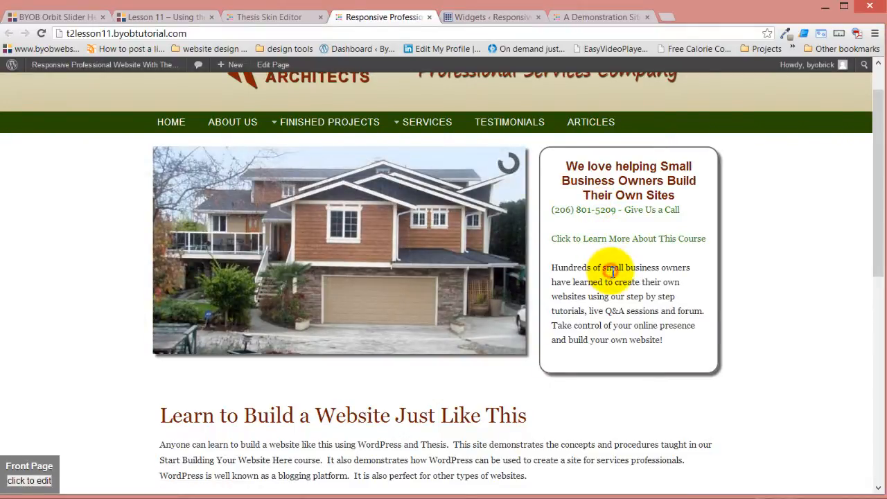
Compare the text and link styling of the preview's call to action widget with the one on the finished demonstration site
left_click_drag(613, 272, 624, 297)
left_click(619, 297)
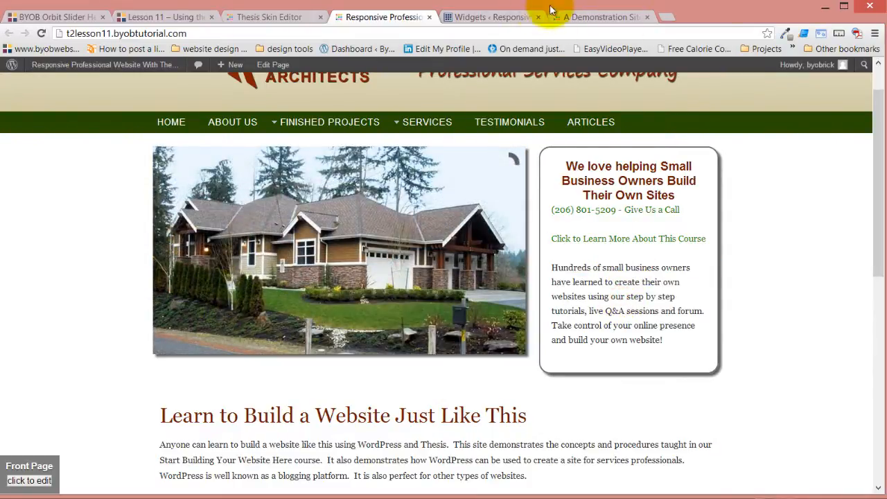
left_click(513, 17)
left_click(586, 18)
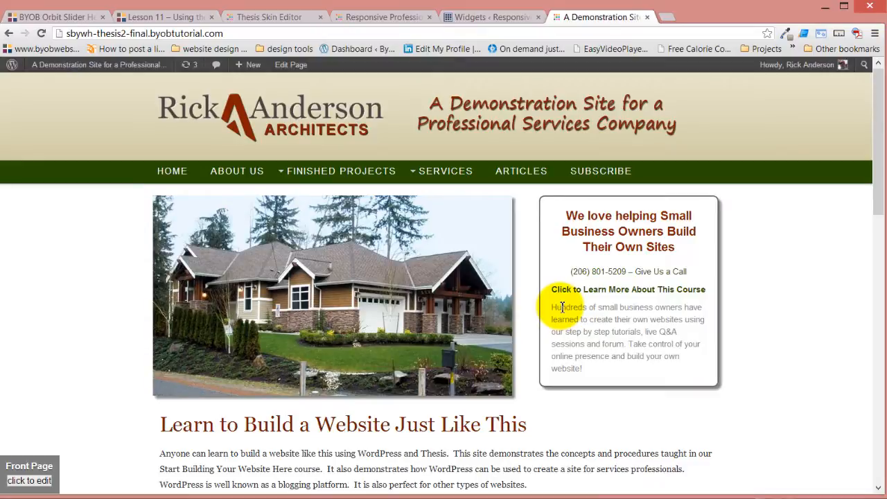
left_click(365, 18)
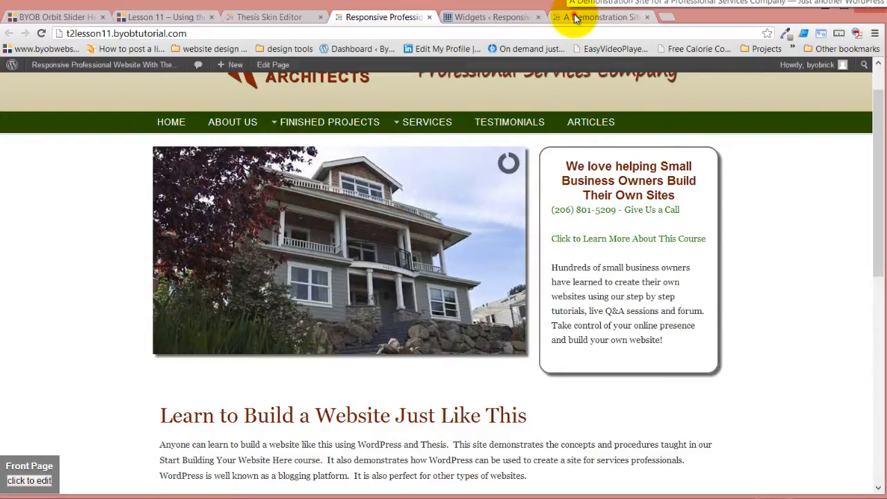
left_click(574, 18)
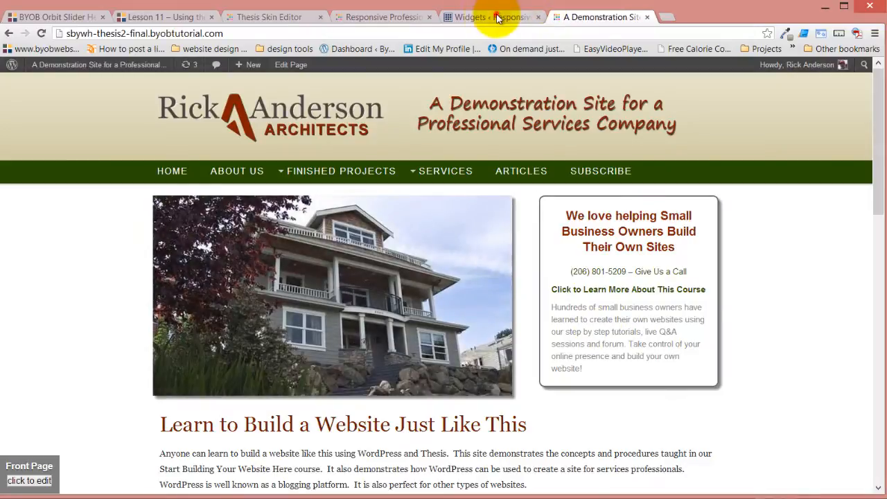
left_click(496, 18)
left_click(391, 18)
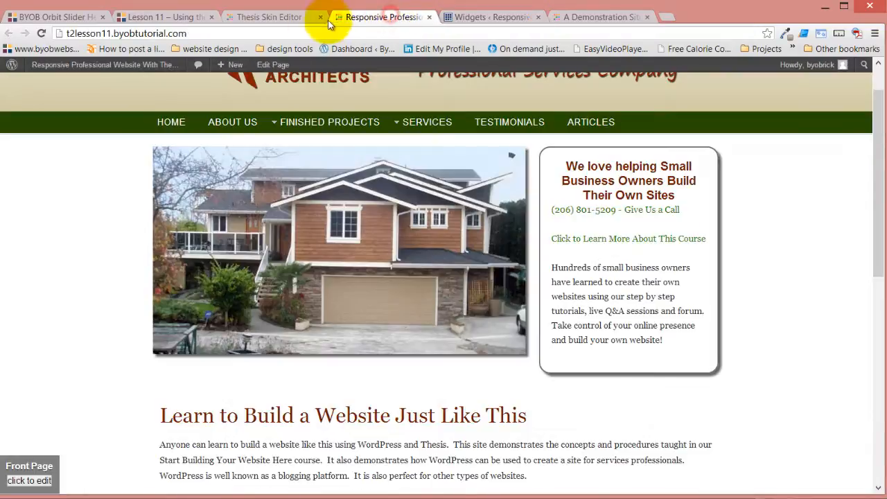
Open the Call to Action package in the skin editor and set its widgets' font to Arial at 15 px
left_click(287, 17)
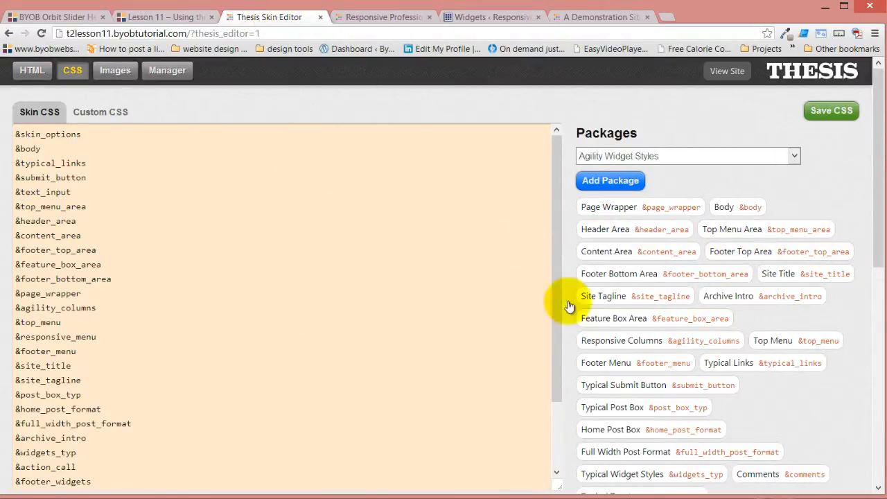
scroll(705, 405, "down", 4)
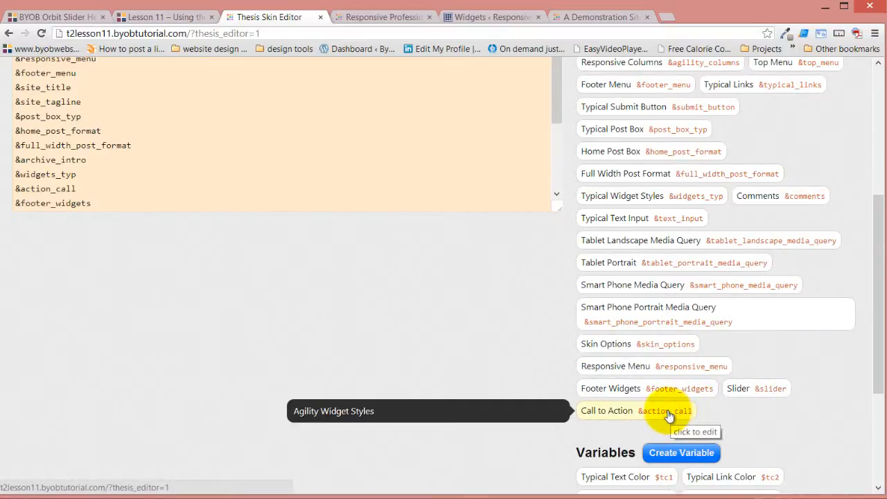
left_click(668, 414)
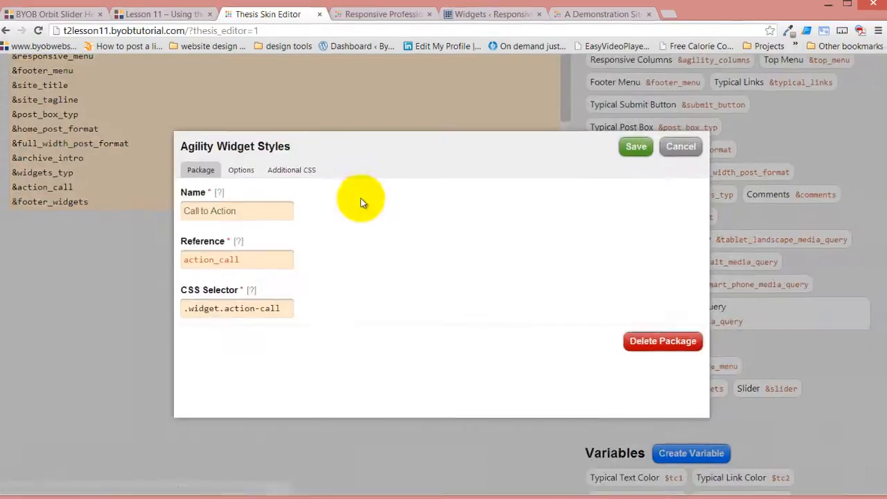
left_click(198, 125)
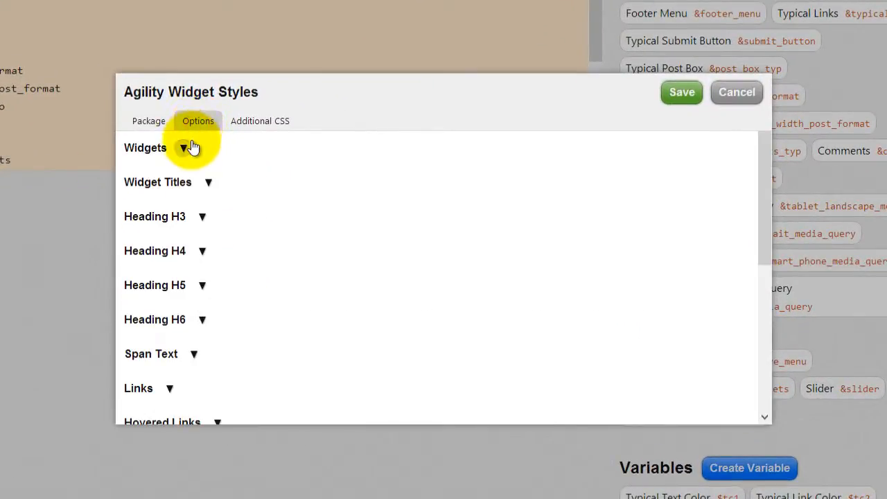
left_click(184, 147)
left_click(227, 173)
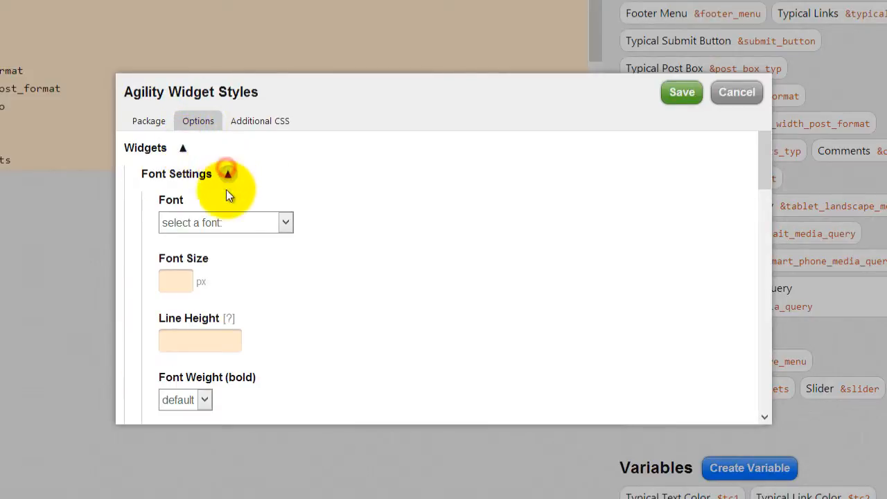
left_click(233, 222)
left_click(213, 251)
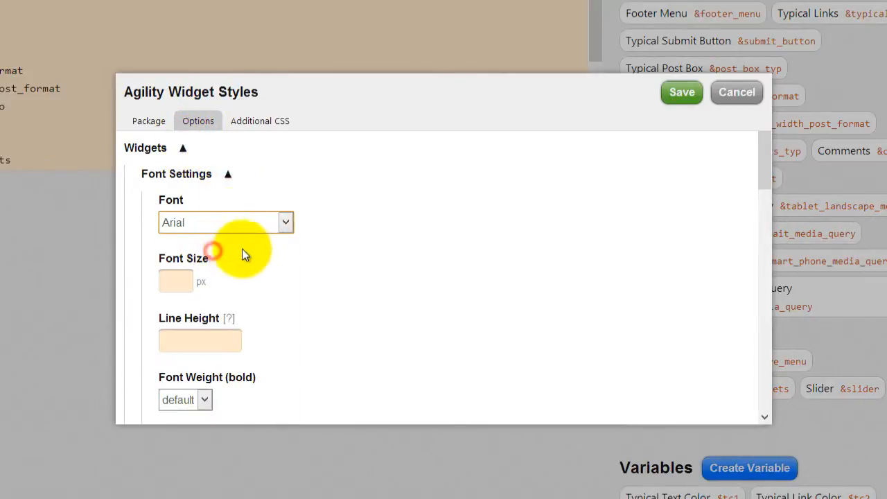
left_click(171, 280)
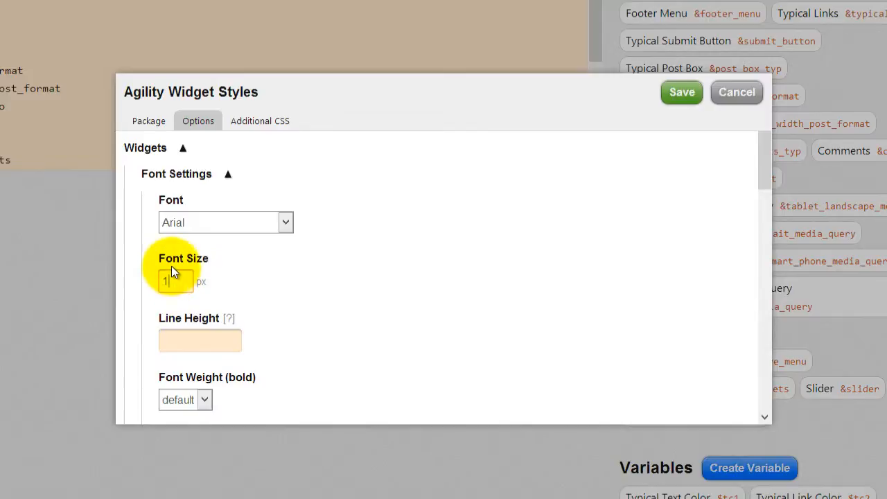
type("15")
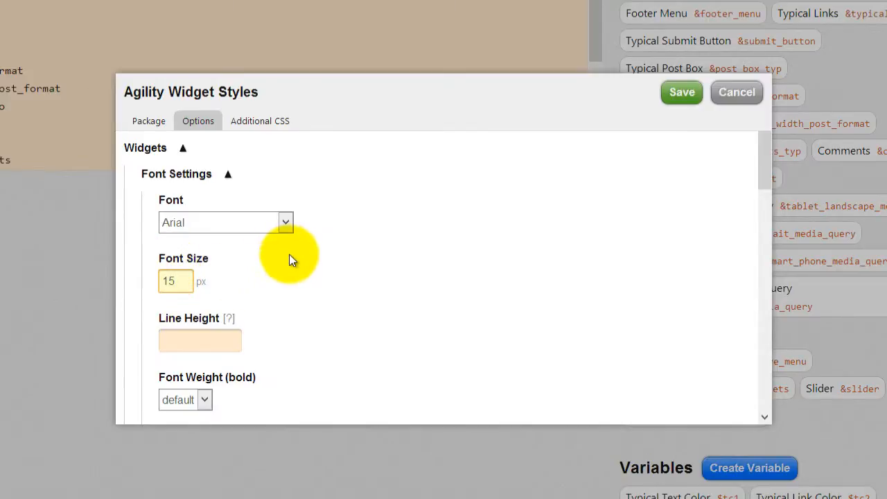
Set the widgets' text color to #888
scroll(290, 255, "down", 2)
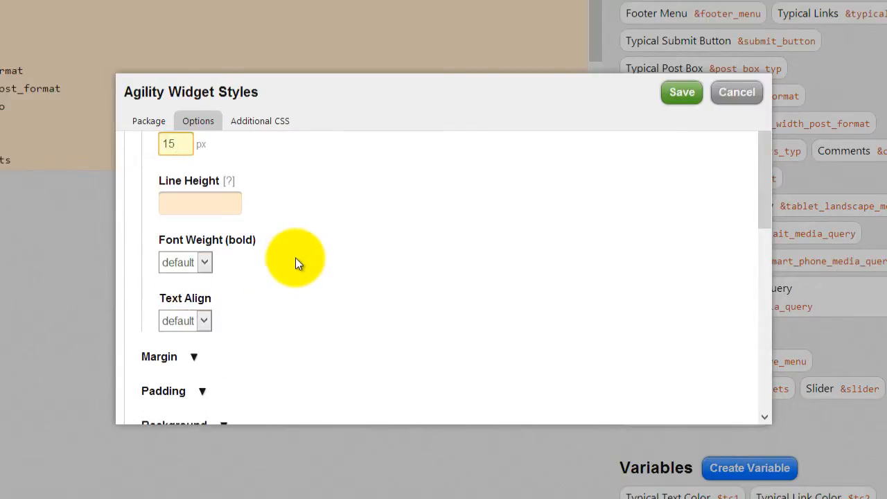
scroll(295, 262, "down", 3)
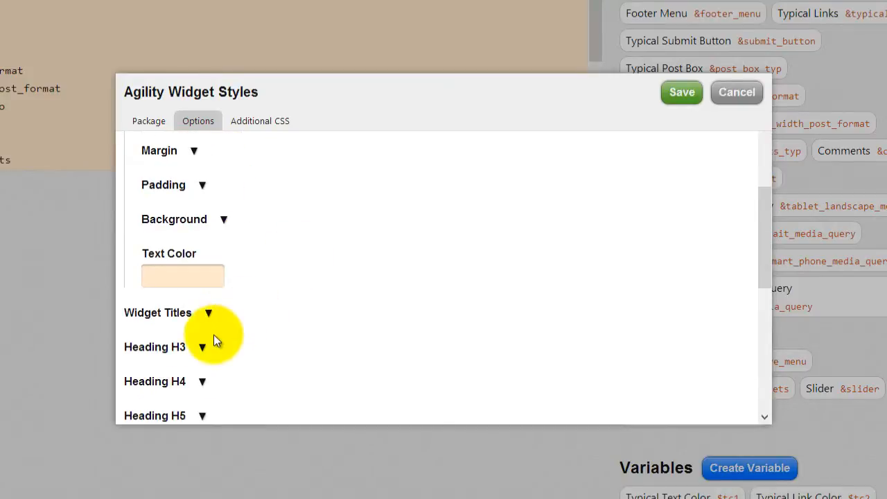
left_click(180, 276)
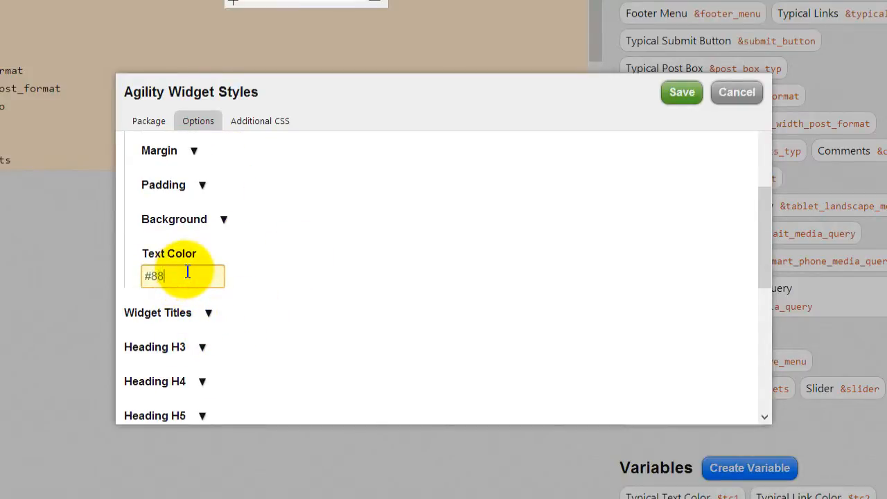
type("8")
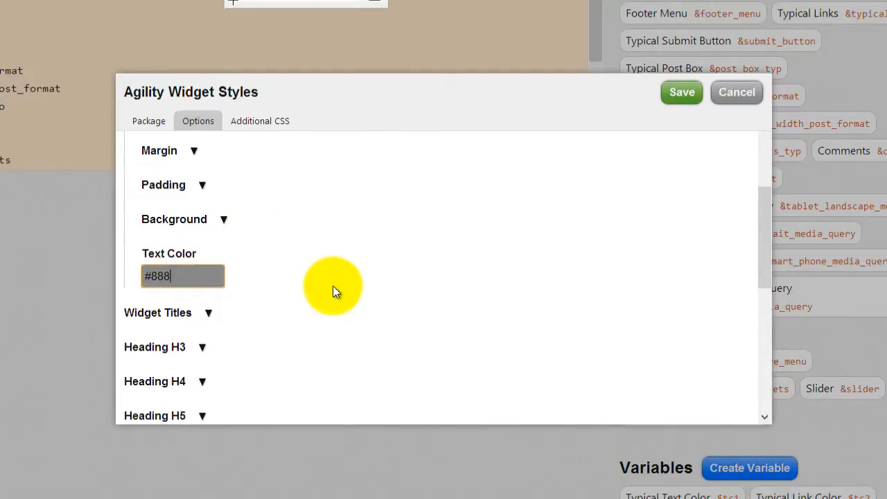
Review the package's typography width, widget list options and the widgets' line height and text alignment settings
scroll(333, 290, "up", 1)
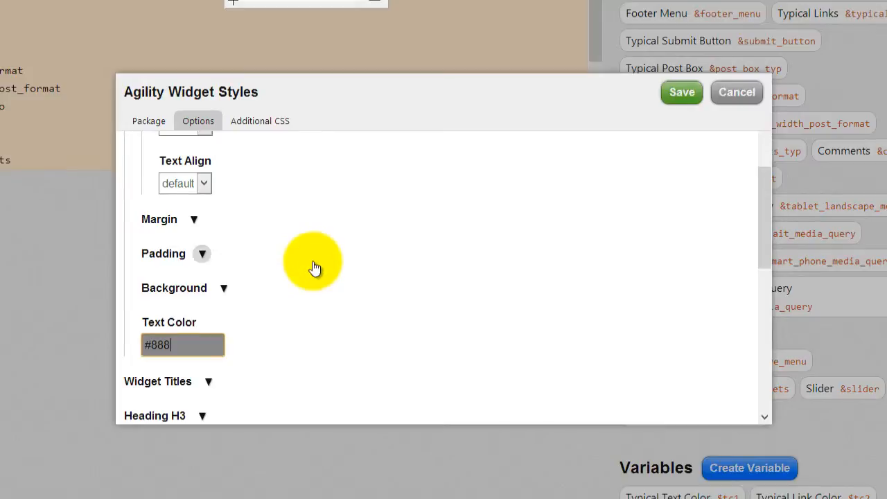
scroll(315, 267, "down", 5)
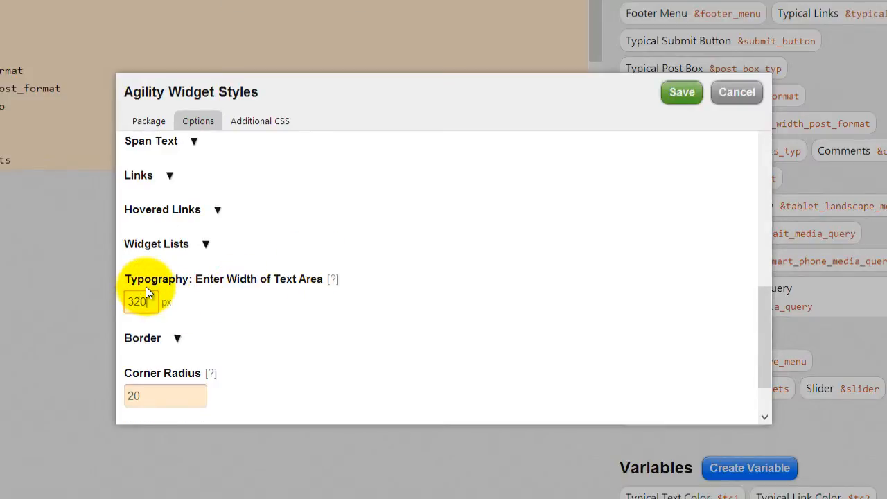
left_click(353, 259)
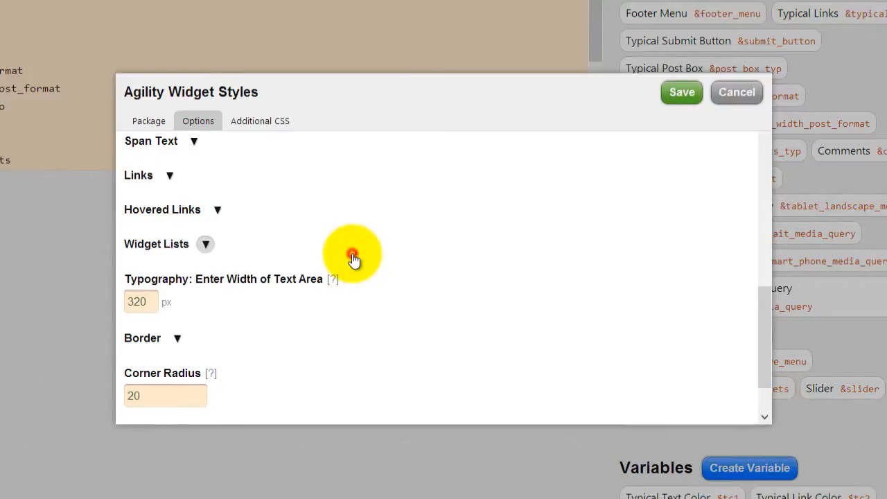
scroll(346, 243, "up", 3)
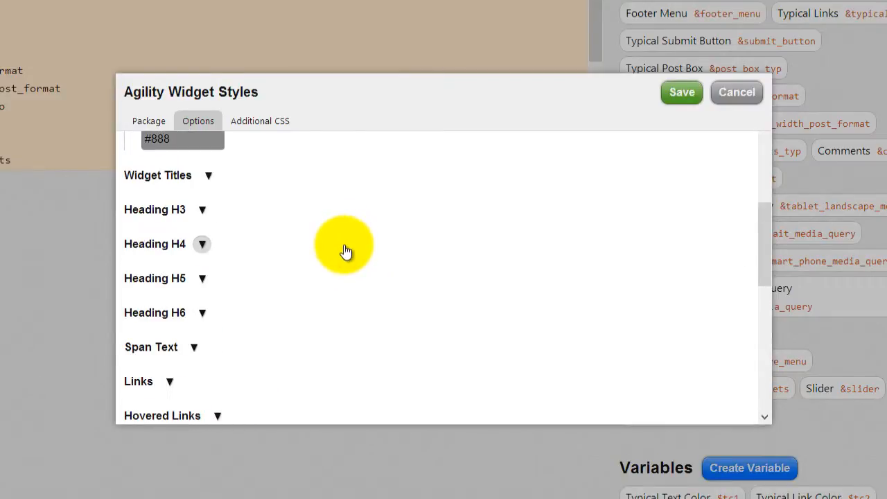
scroll(346, 251, "down", 1)
scroll(347, 251, "down", 3)
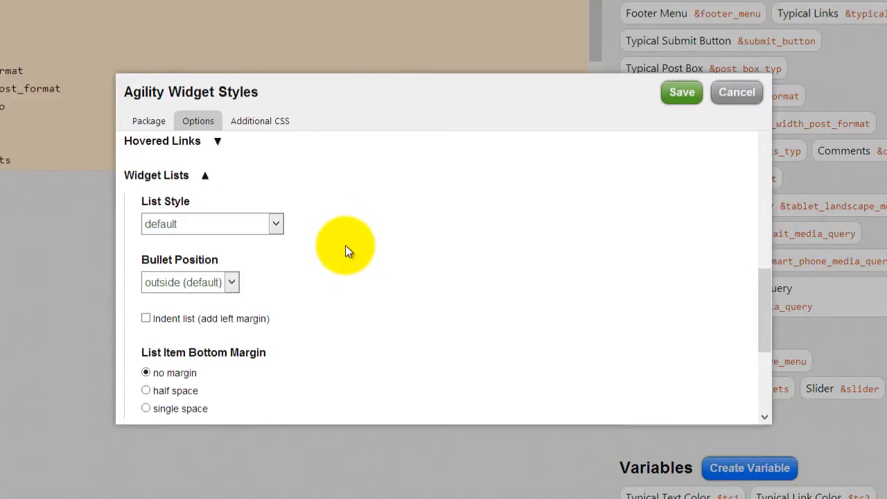
scroll(347, 249, "up", 10)
scroll(347, 250, "down", 3)
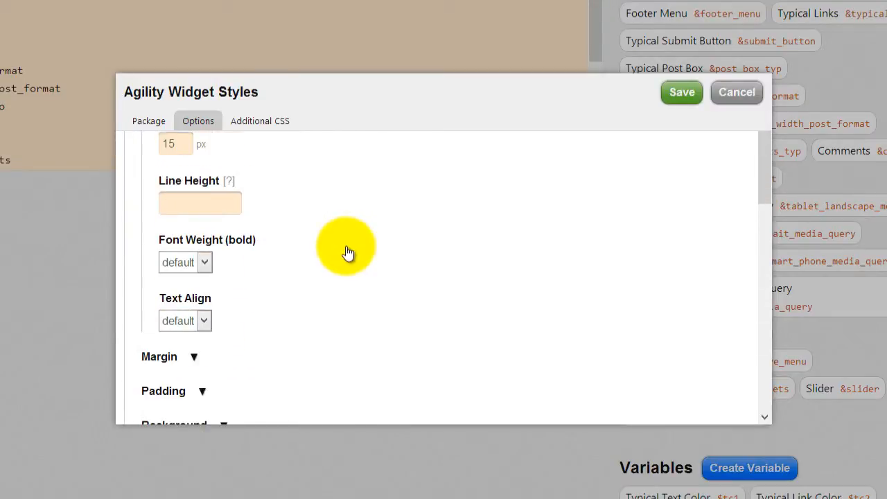
scroll(346, 251, "down", 3)
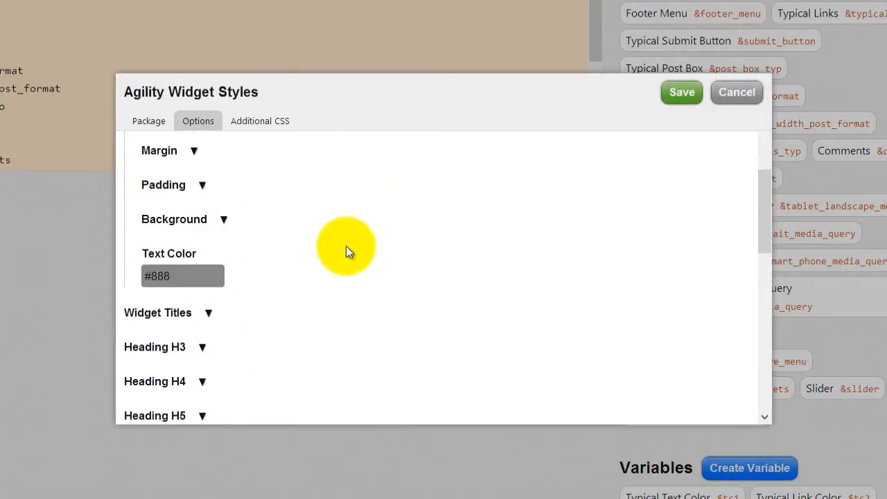
Clear the widgets' bottom padding value
left_click(202, 186)
scroll(307, 201, "down", 2)
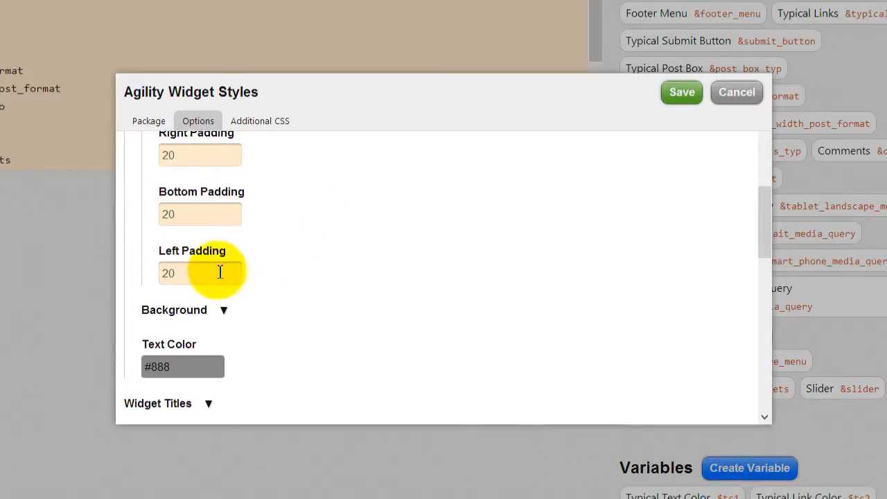
left_click_drag(190, 205, 117, 218)
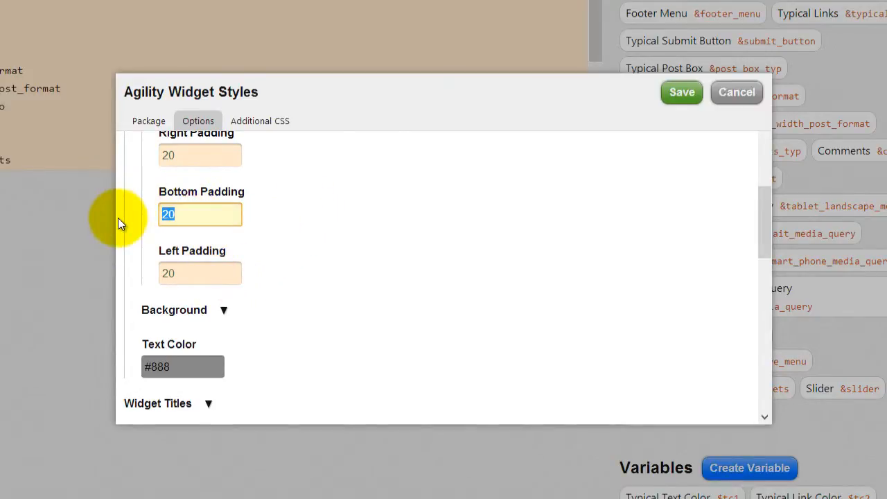
key("BackSpace")
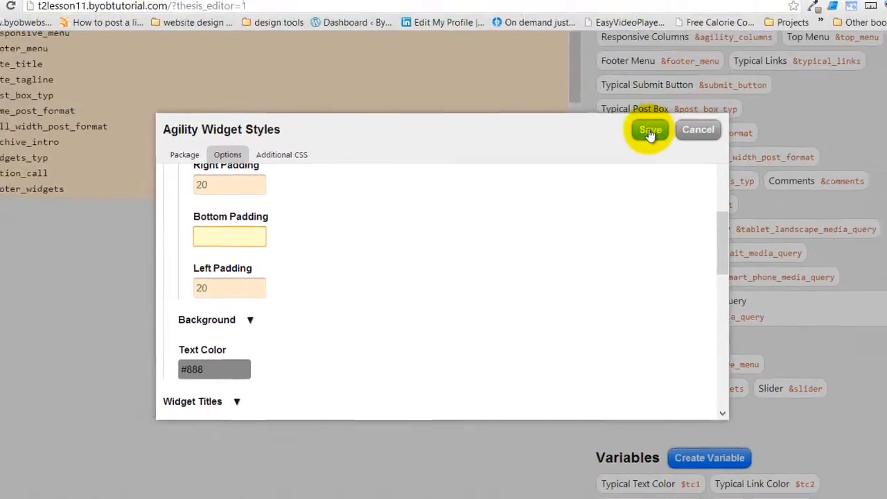
Save the Call to Action package and compile the skin CSS with the new text settings
left_click(649, 132)
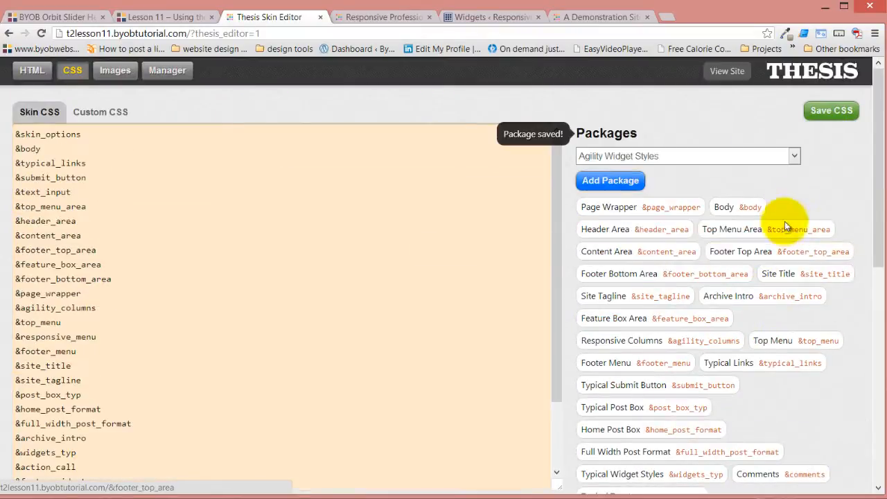
left_click(831, 110)
left_click(442, 275)
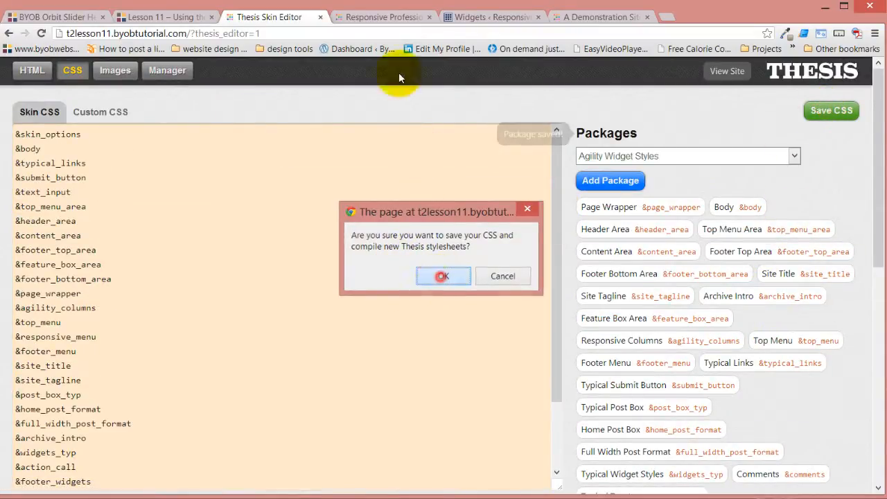
Reload the home page preview to check the widget's text font, color and bottom spacing
left_click(385, 16)
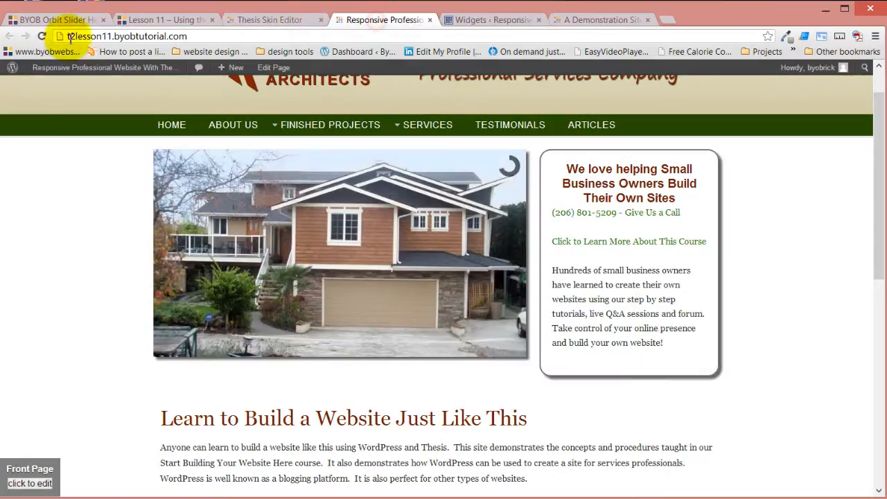
left_click(42, 36)
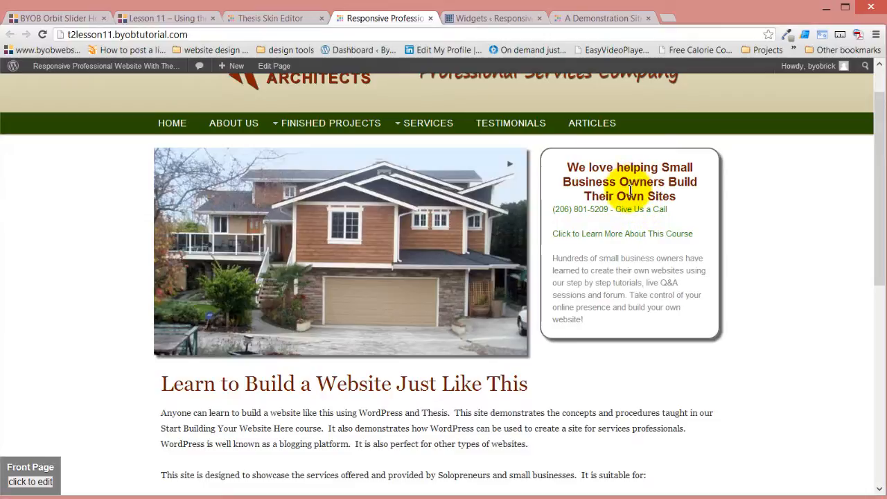
Center the phone number link line in the call to action widget's content
left_click(250, 17)
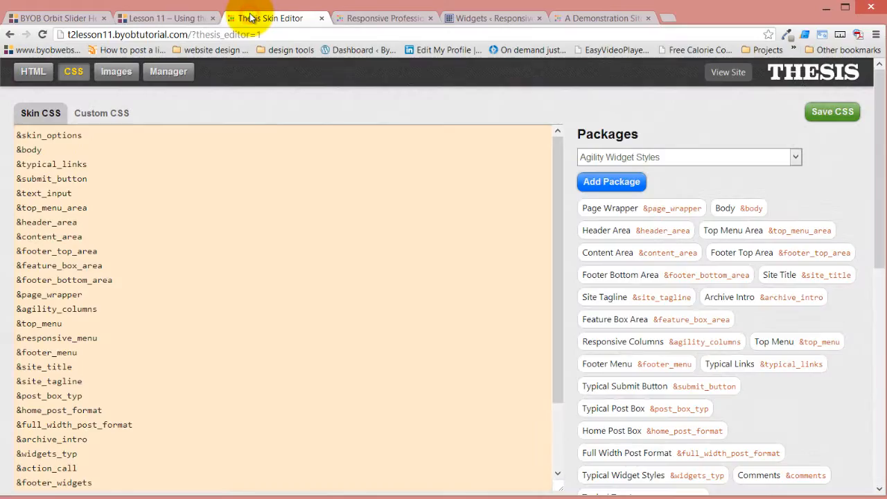
left_click(488, 20)
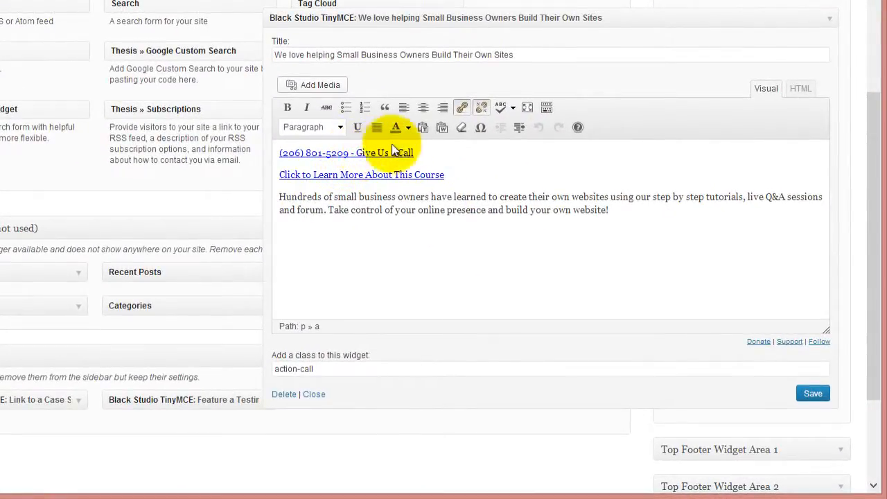
left_click(423, 108)
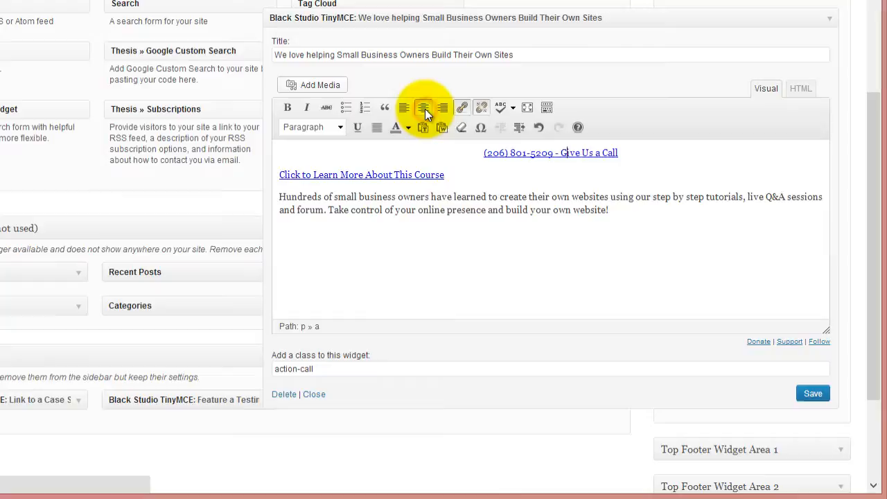
Format the "Click to Learn More About This Course" link line in the widget as Heading 5
left_click(361, 175)
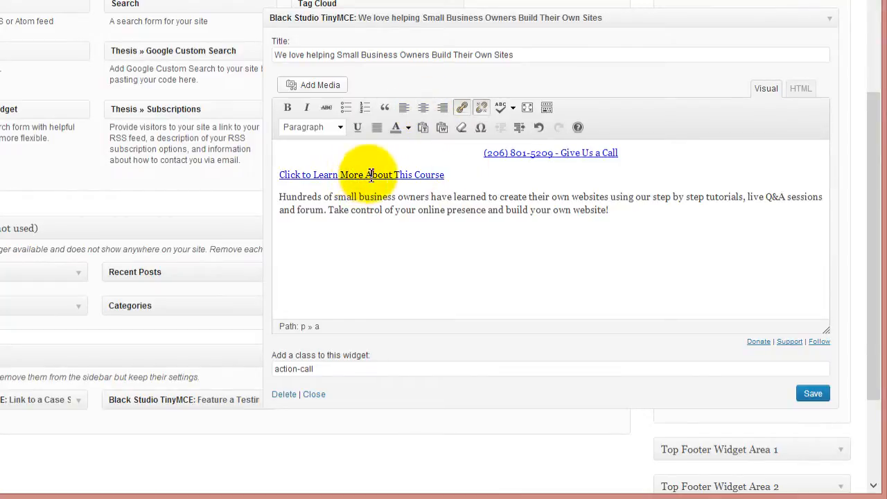
left_click(343, 125)
scroll(338, 187, "down", 2)
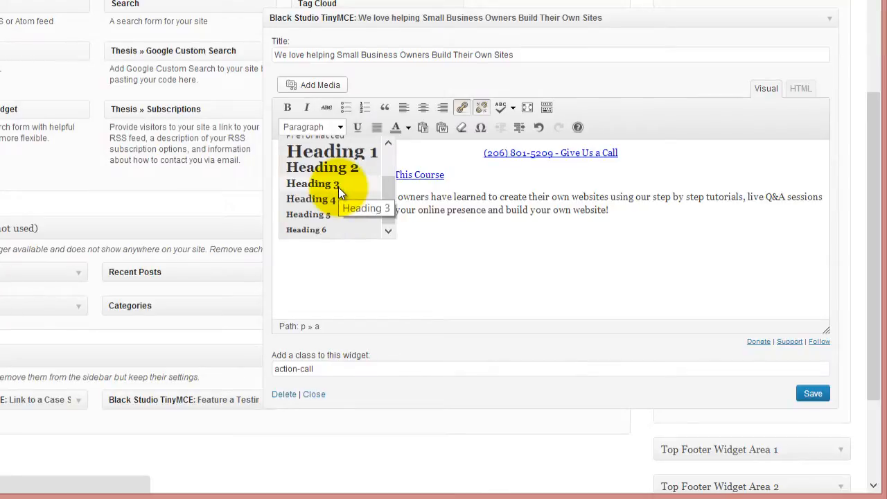
left_click(329, 213)
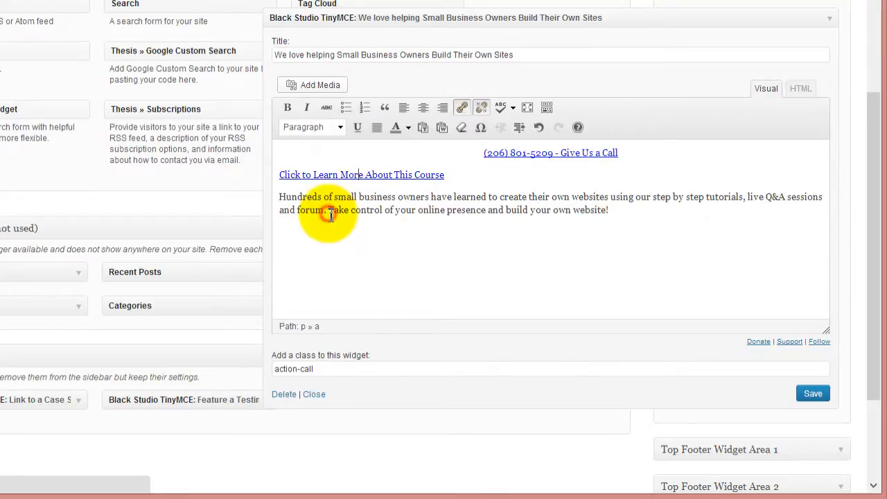
left_click(334, 174)
triple_click(335, 175)
left_click(333, 174)
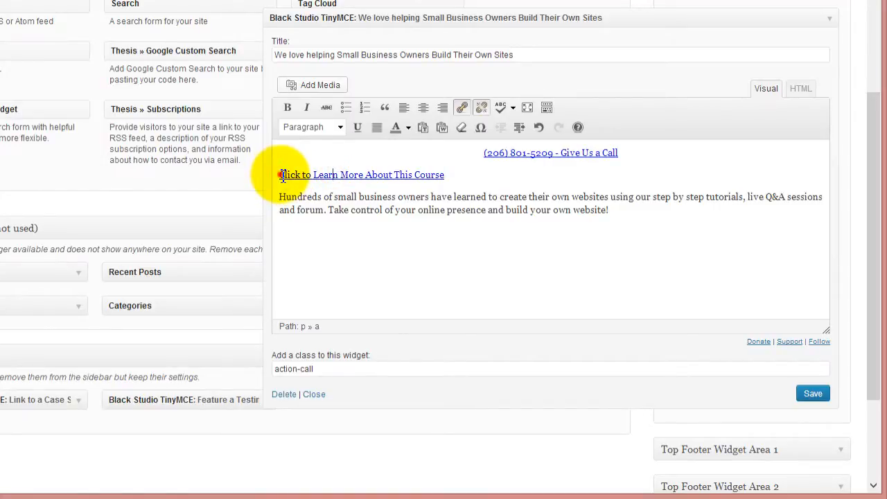
left_click_drag(281, 175, 455, 178)
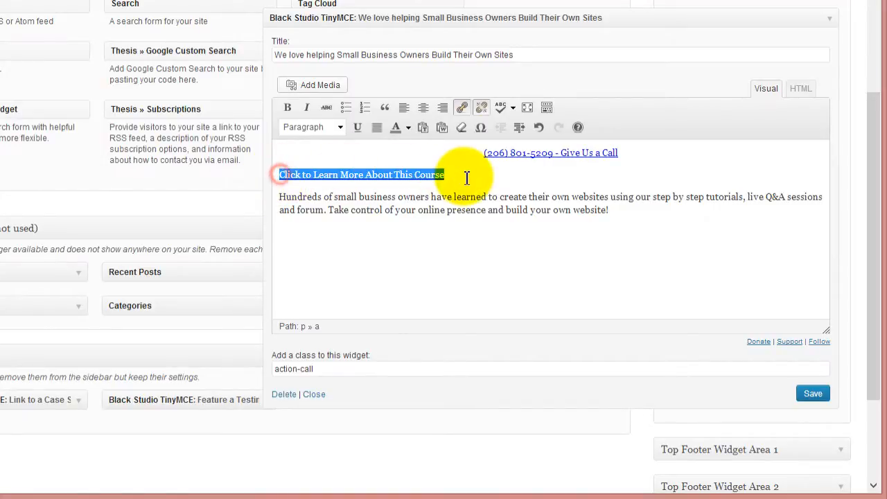
left_click(339, 127)
left_click(320, 213)
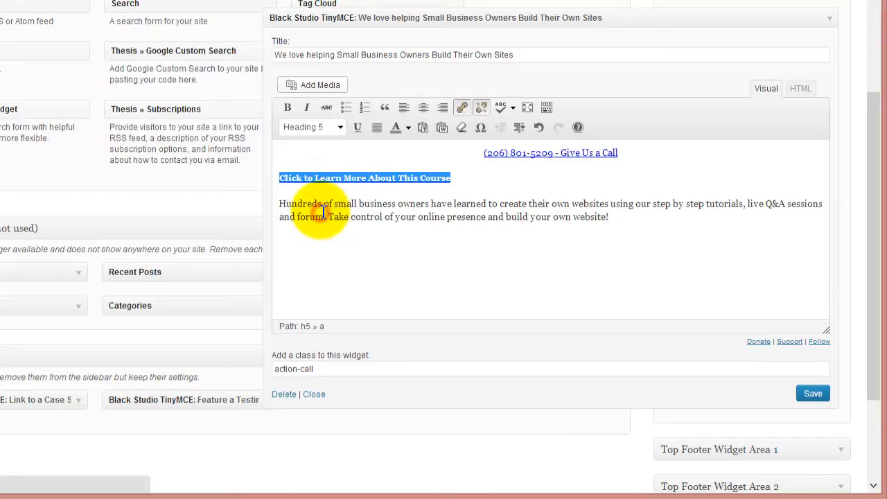
left_click(505, 189)
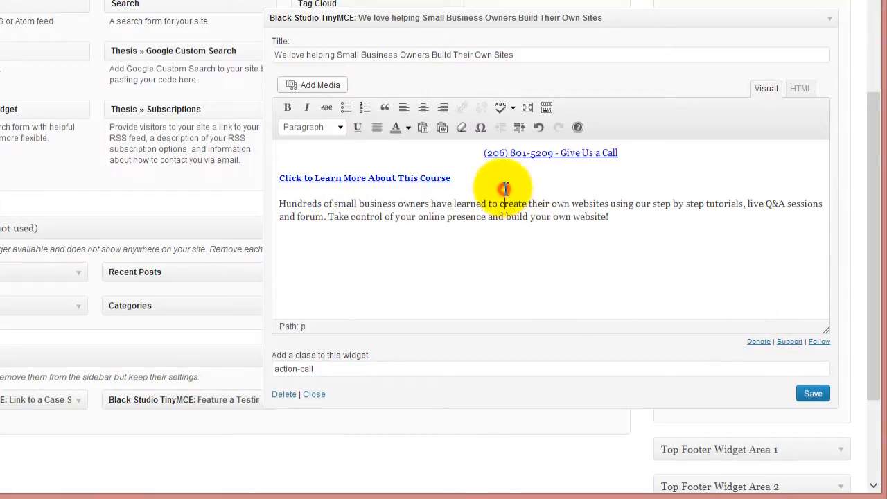
Save the widget and compare its appearance on the home page with the demonstration site
left_click(815, 395)
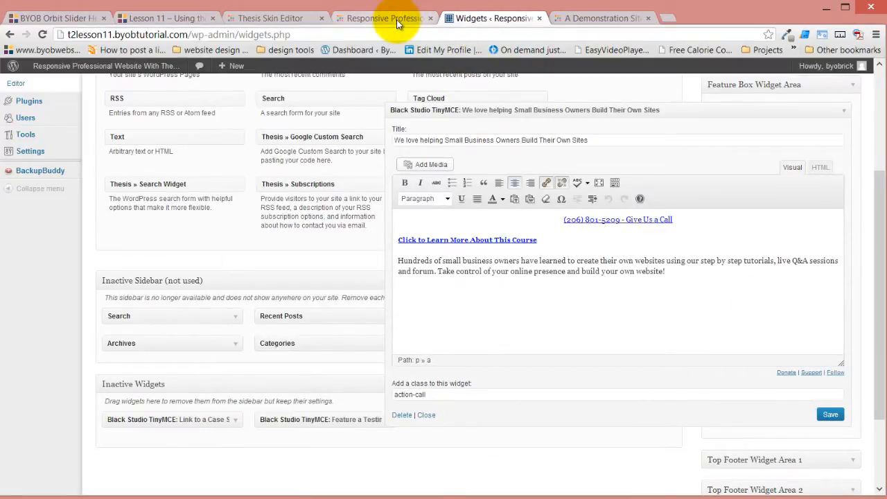
left_click(576, 19)
left_click(42, 34)
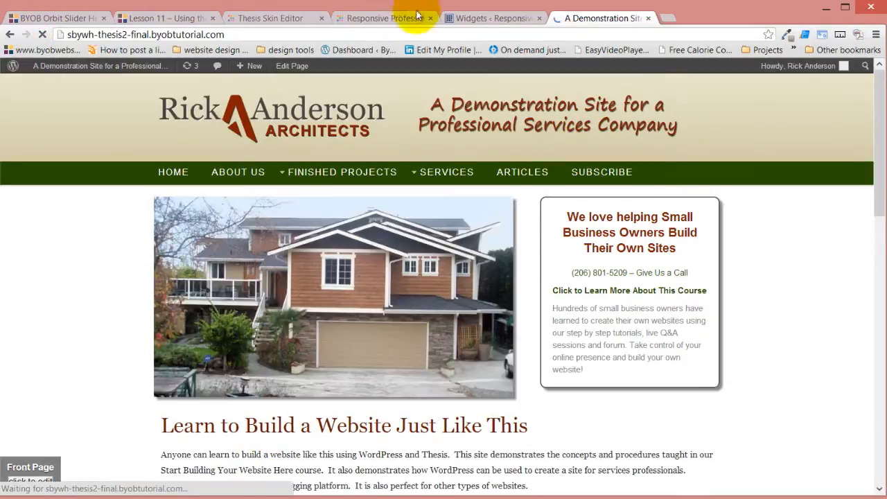
left_click(481, 23)
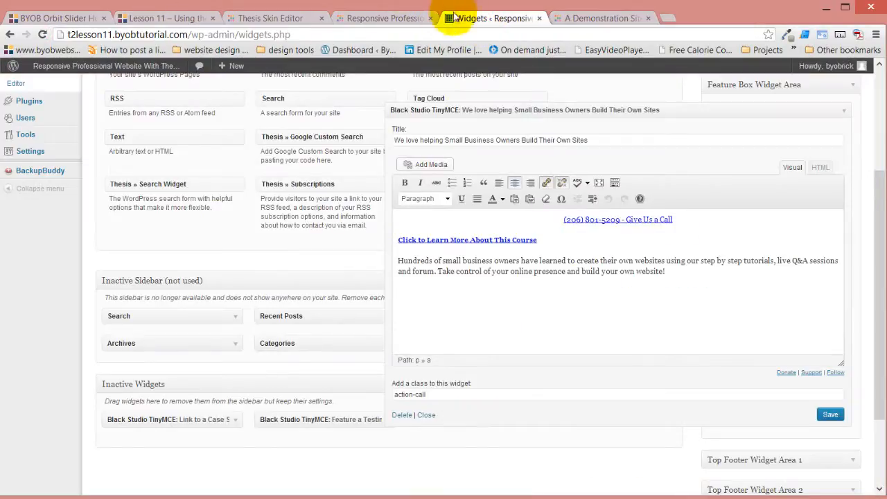
left_click(401, 22)
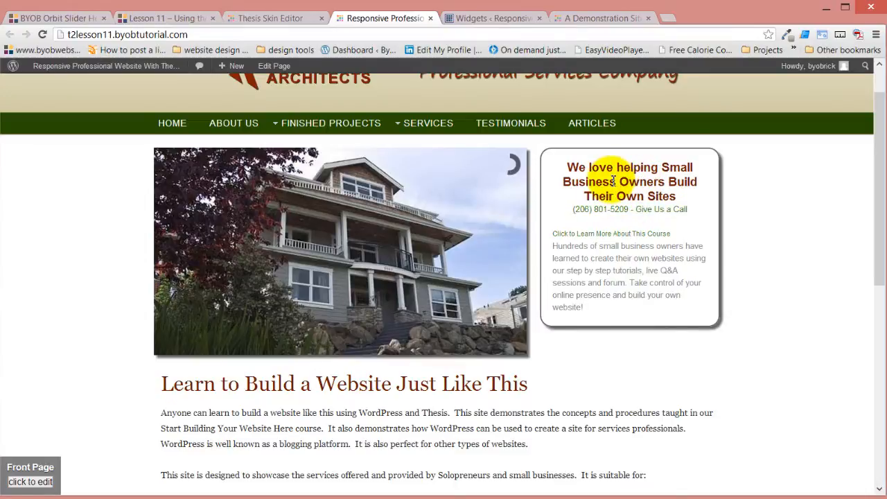
Set the Heading H5 font size to 16 px in the Call to Action package's options
left_click(282, 21)
scroll(644, 233, "down", 3)
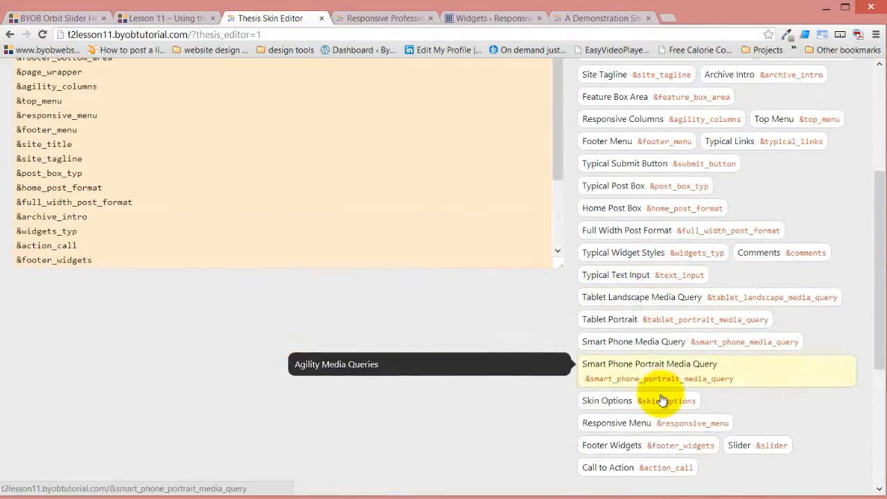
scroll(662, 401, "down", 3)
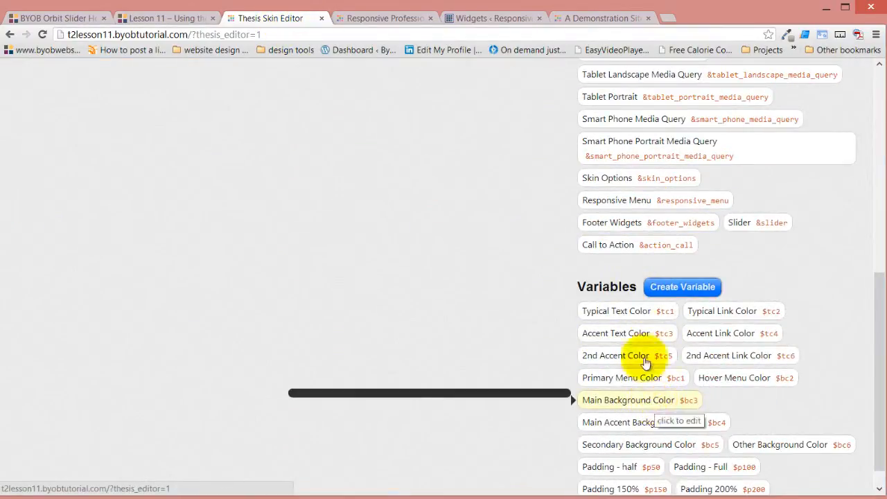
left_click(632, 251)
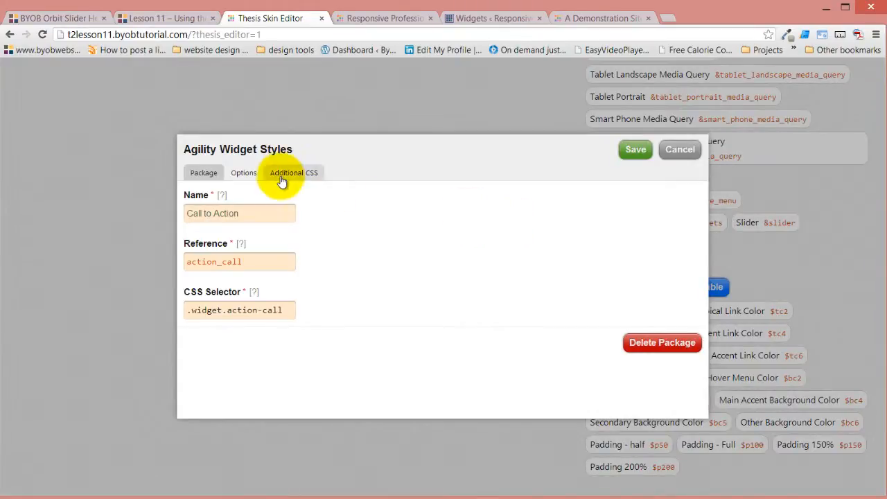
left_click(244, 172)
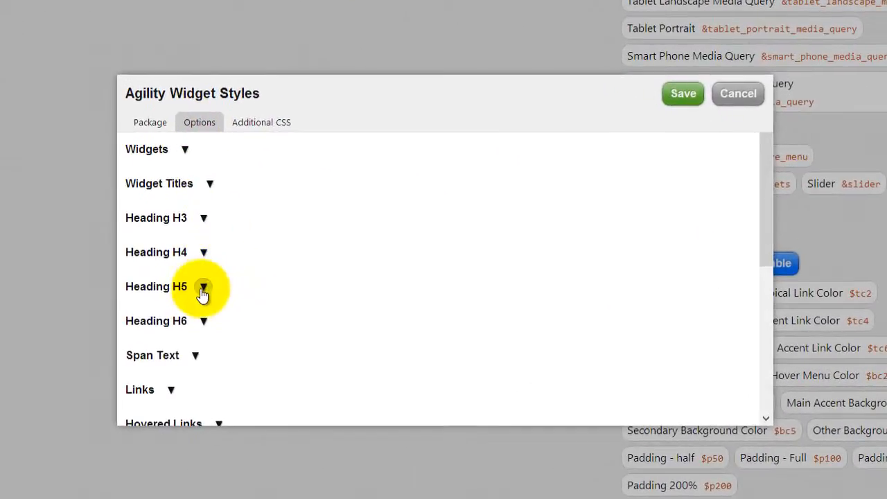
left_click(203, 287)
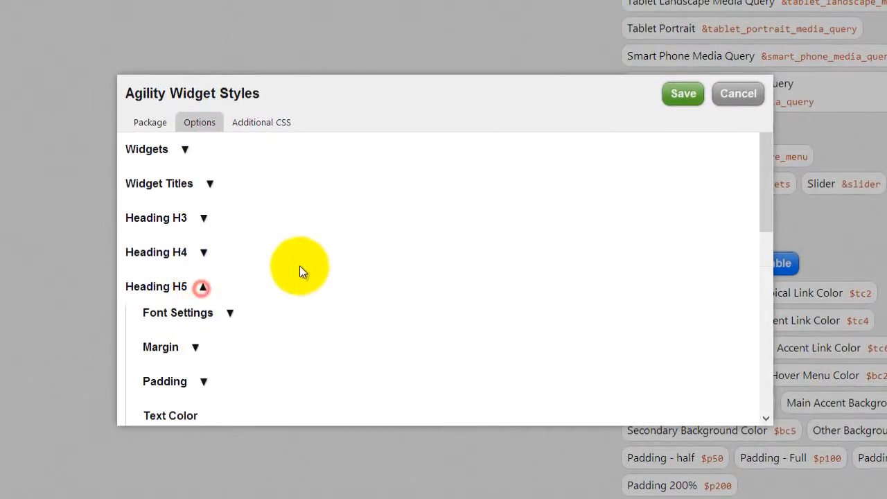
scroll(263, 278, "down", 1)
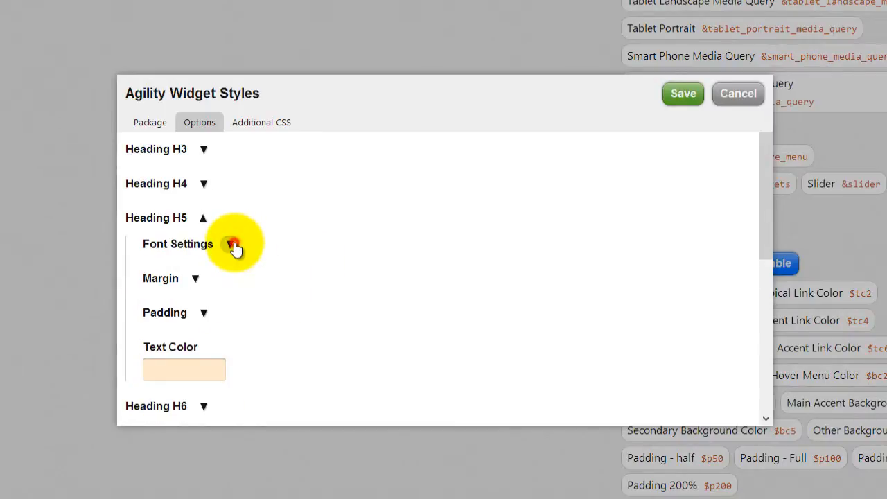
left_click(230, 246)
left_click(189, 349)
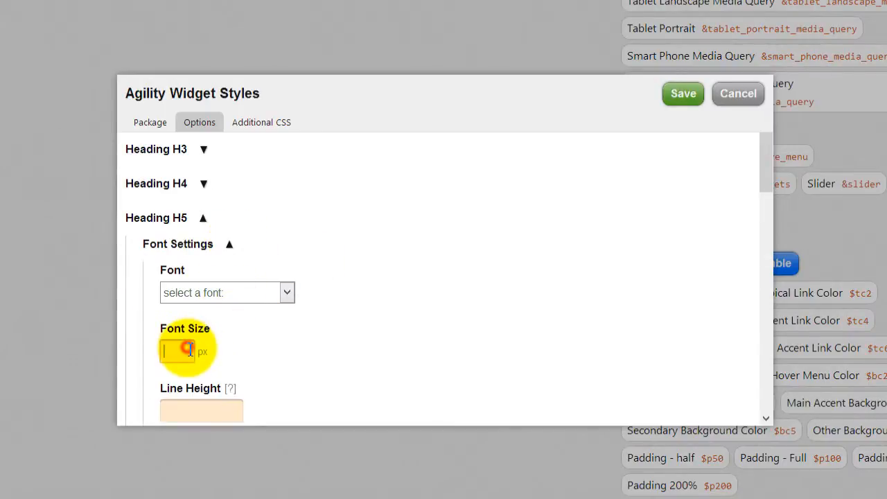
type("16")
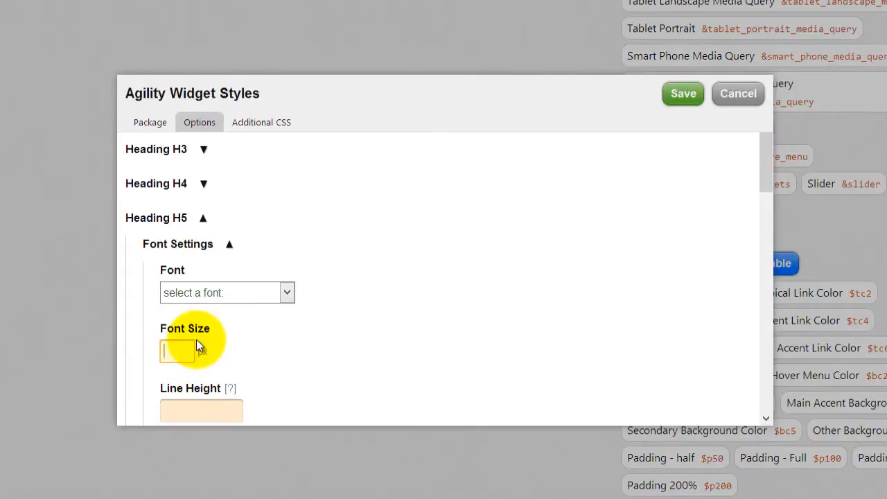
Set the Heading H5 text alignment to center and its font weight to bold
scroll(316, 339, "down", 1)
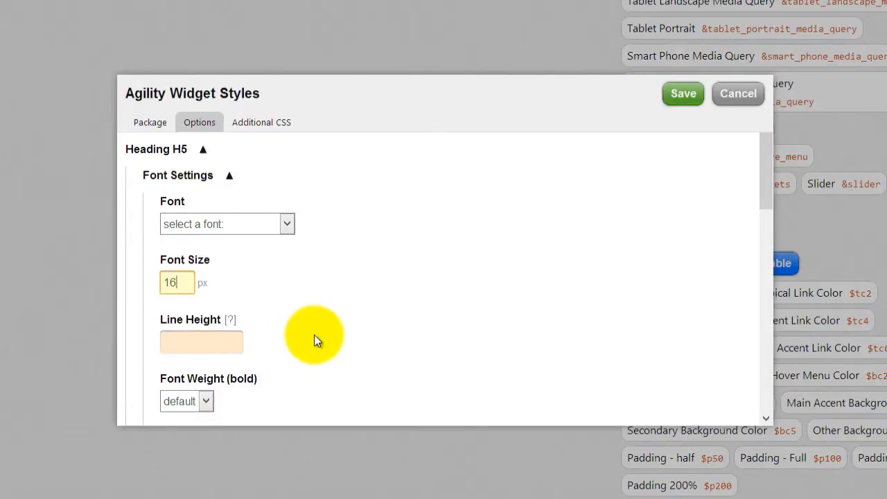
scroll(315, 340, "down", 3)
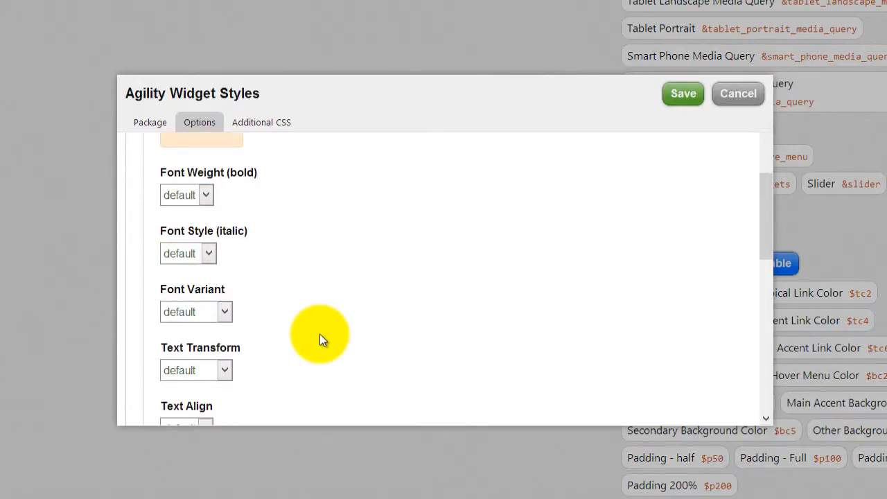
scroll(320, 340, "down", 1)
scroll(320, 338, "down", 1)
scroll(321, 338, "down", 1)
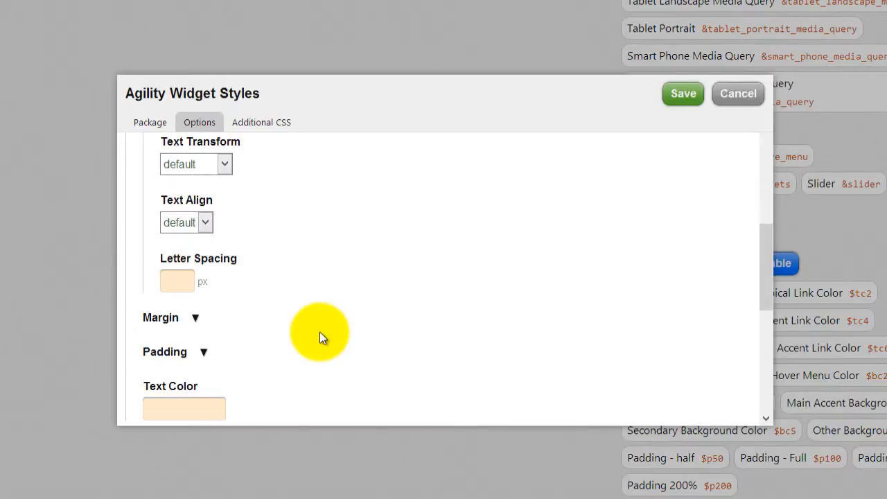
scroll(321, 337, "up", 1)
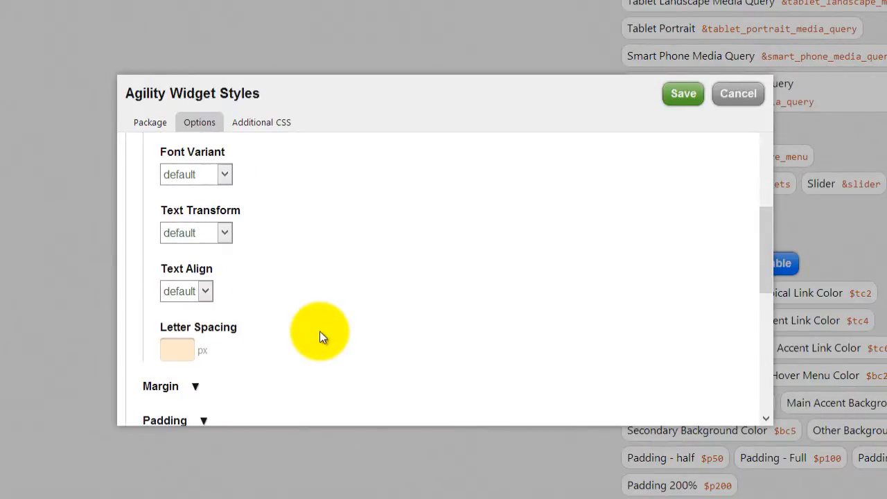
left_click(205, 291)
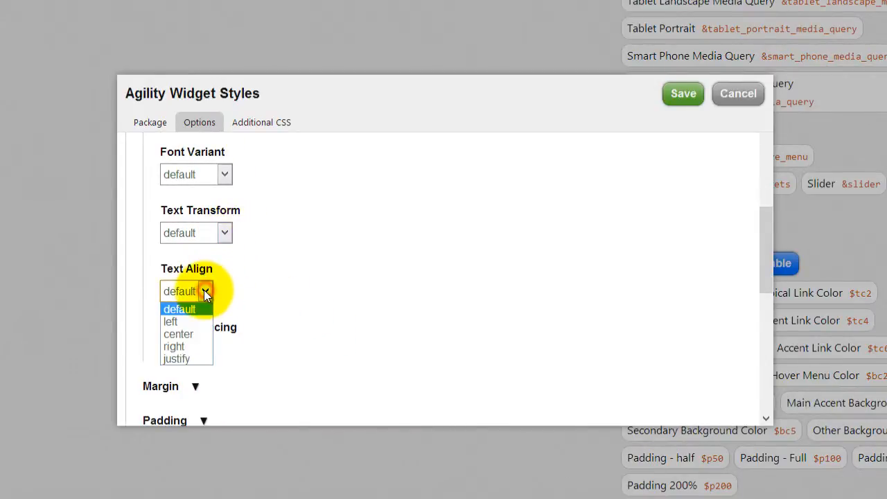
left_click(181, 335)
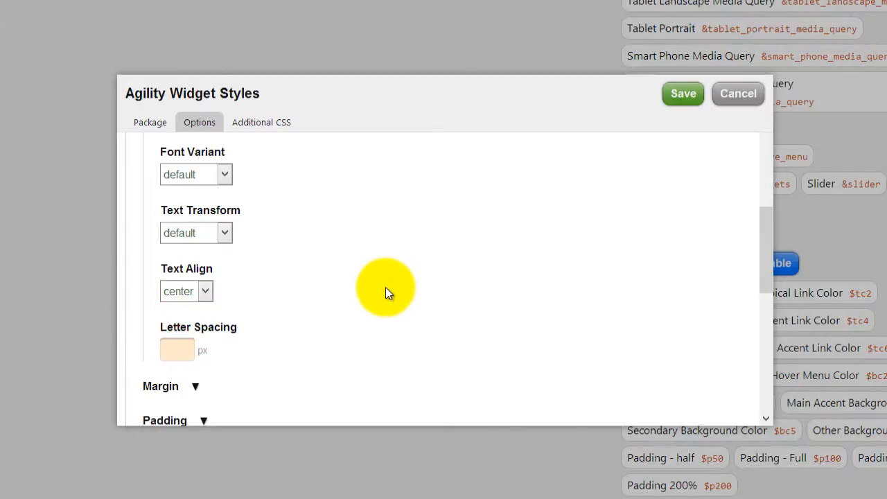
scroll(385, 287, "up", 2)
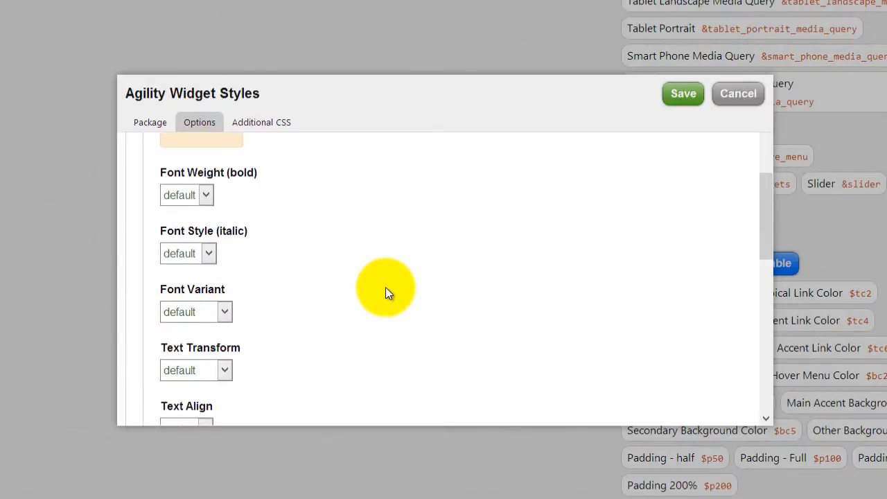
left_click(206, 194)
left_click(197, 222)
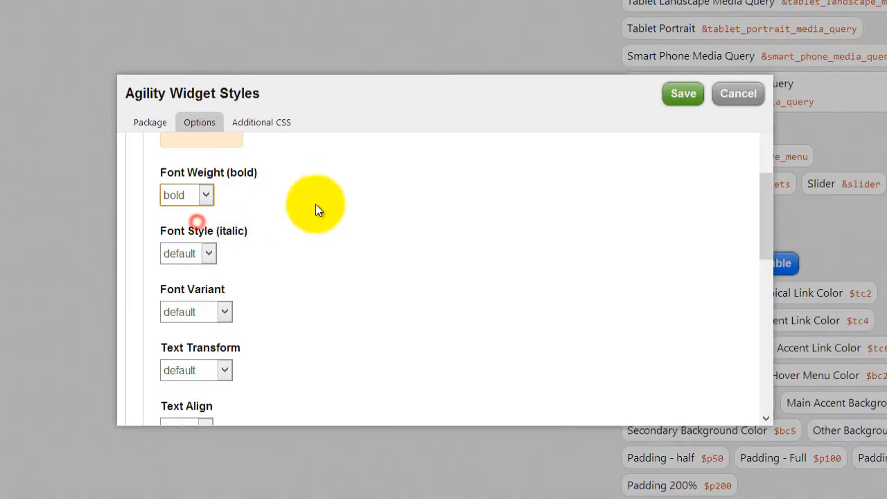
Set the Widget Titles bottom margin to 20 in the Call to Action package options and save the package
scroll(319, 208, "down", 3)
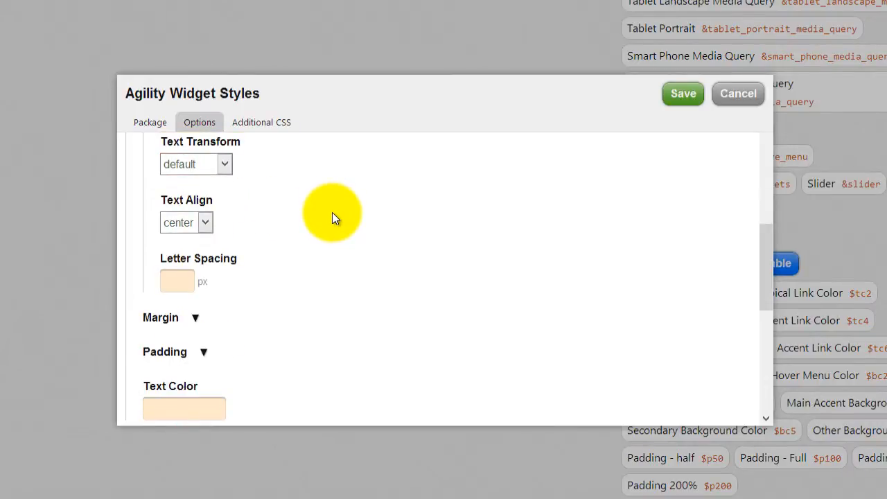
scroll(332, 212, "up", 8)
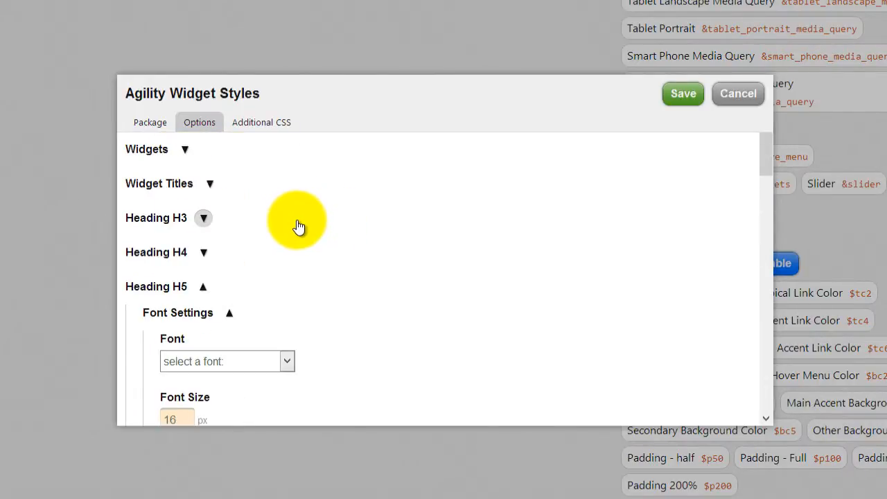
left_click(209, 185)
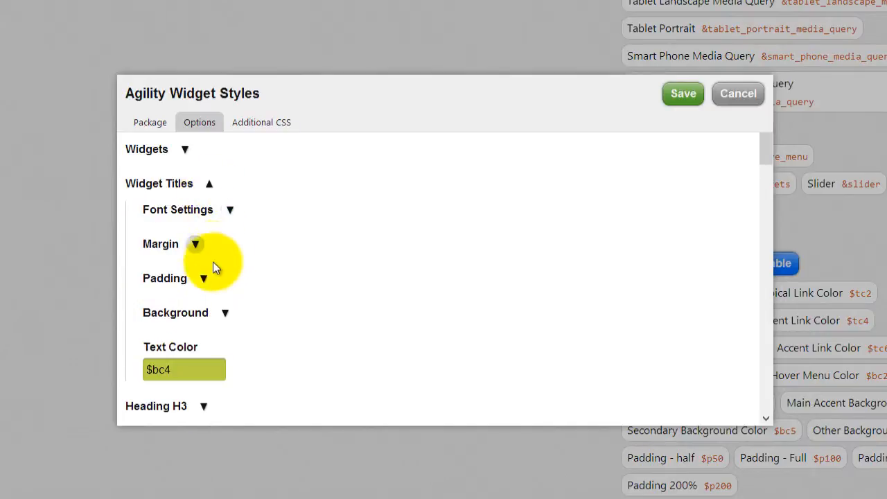
left_click(195, 244)
scroll(294, 243, "down", 1)
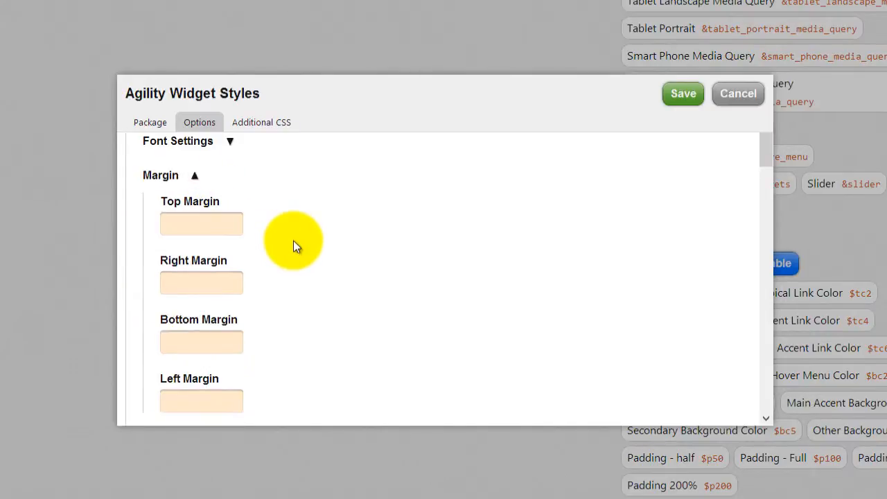
scroll(296, 243, "down", 1)
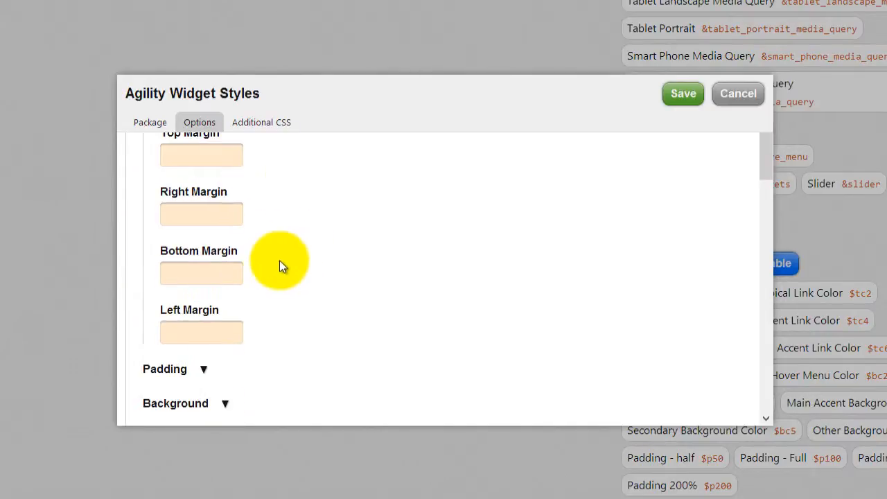
left_click(201, 274)
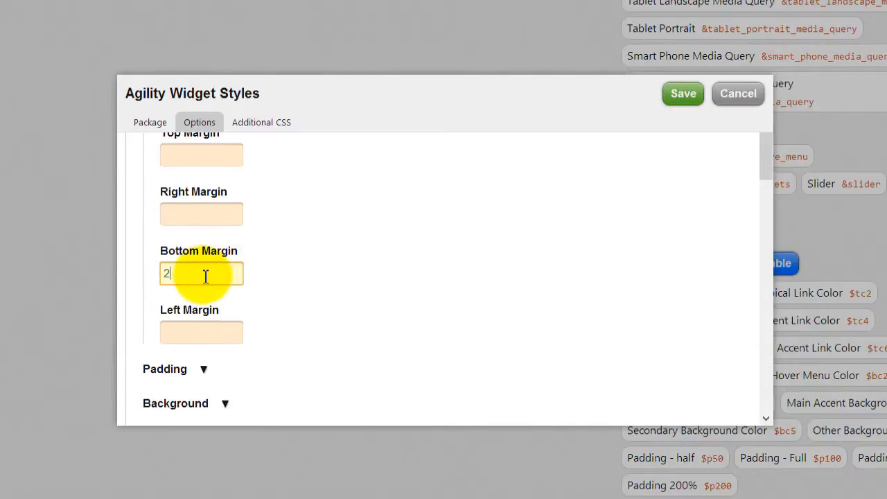
type("20")
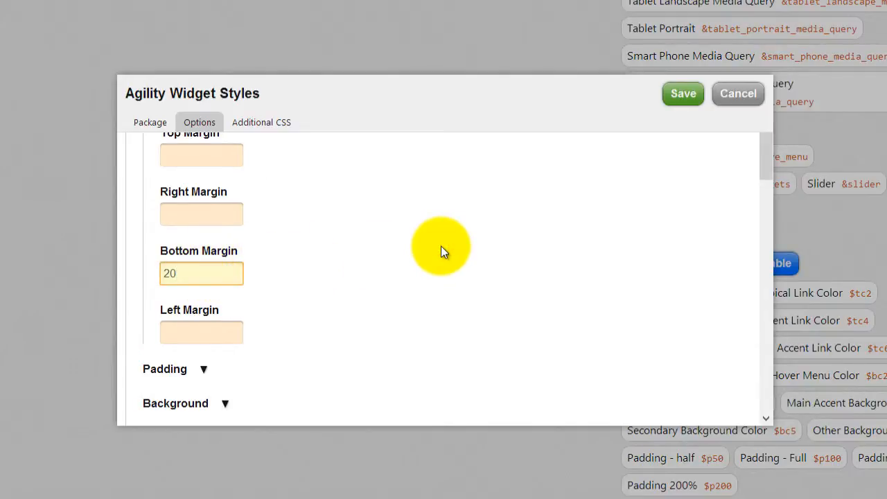
scroll(441, 256, "down", 2)
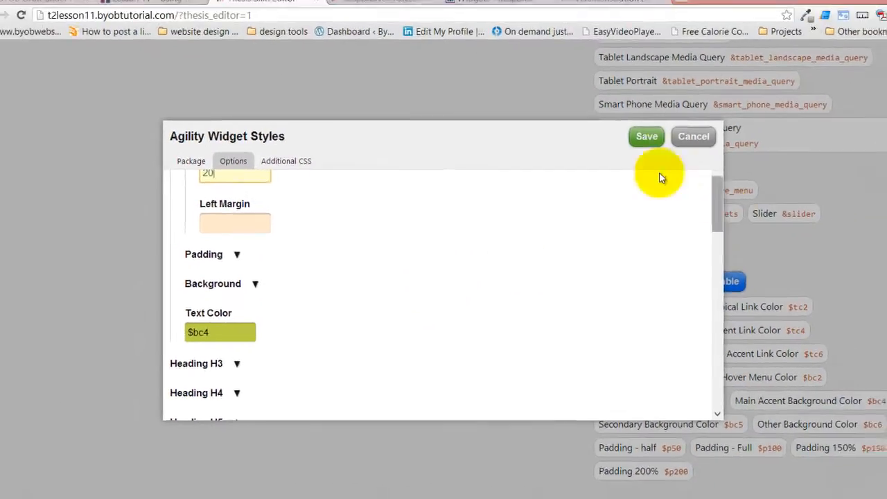
left_click(647, 136)
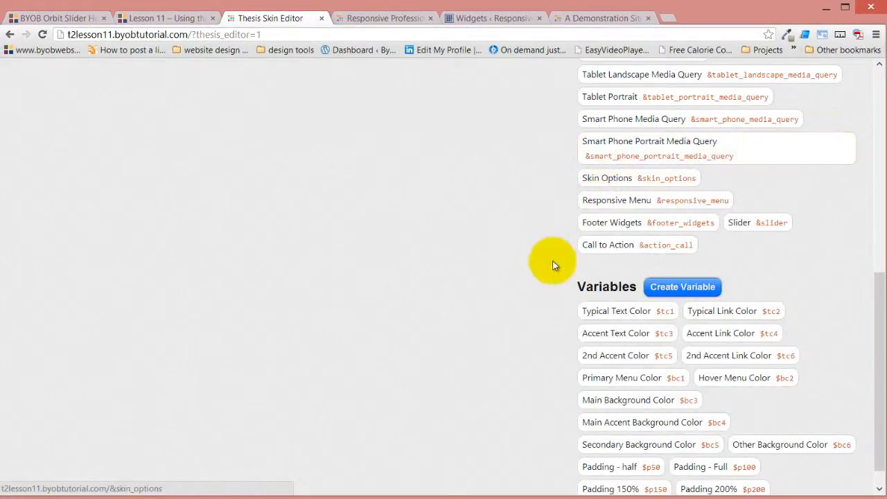
Save the skin CSS, compile new stylesheets, and reload the home page to check the widget title spacing
scroll(543, 284, "up", 5)
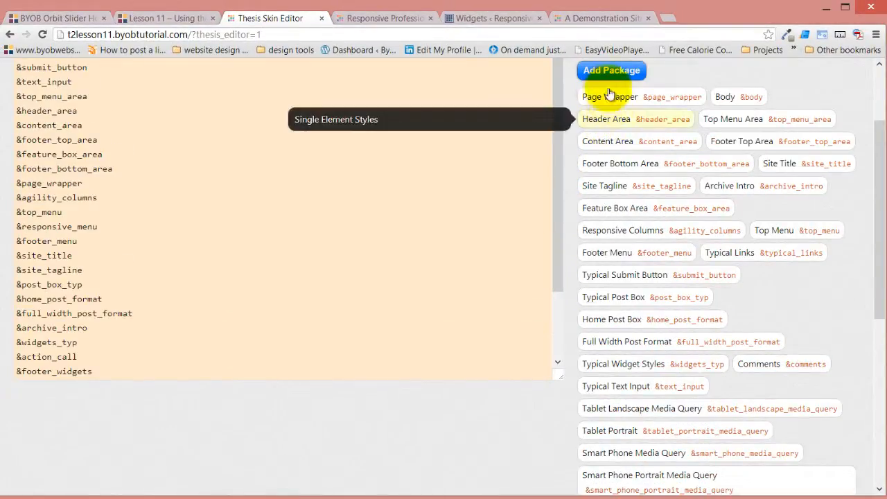
scroll(683, 199, "up", 2)
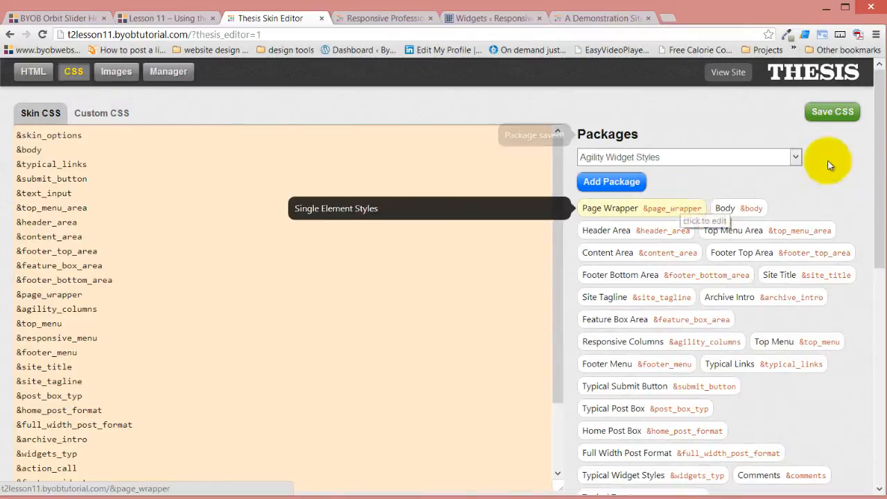
left_click(824, 111)
left_click(441, 276)
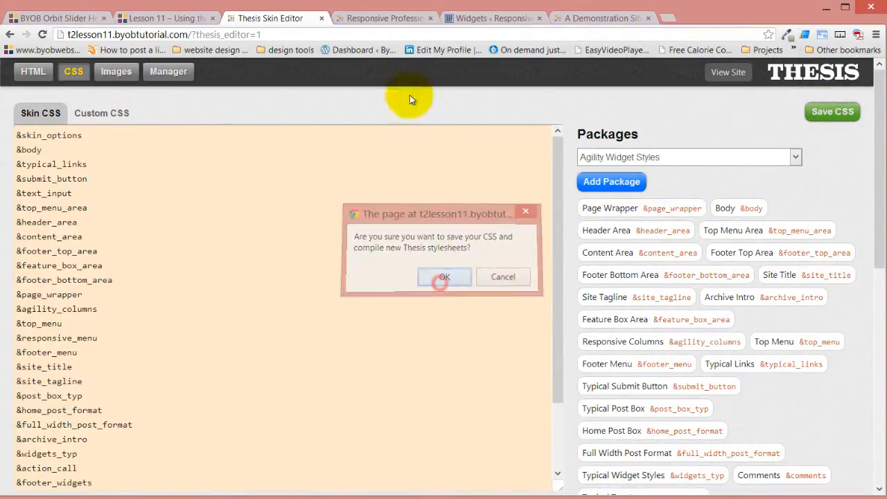
left_click(392, 18)
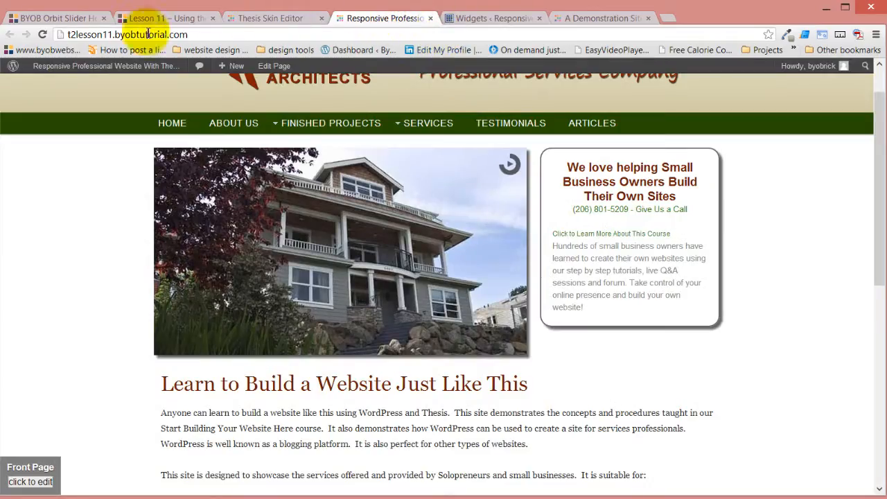
left_click(42, 34)
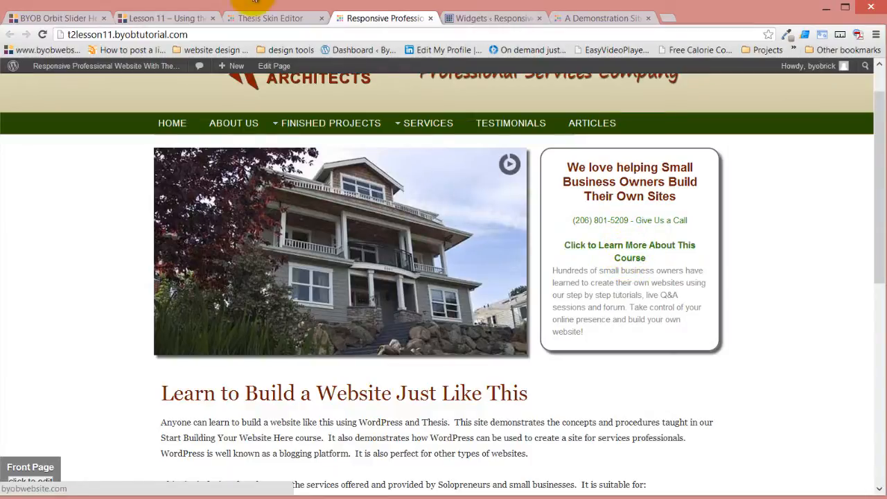
Set the Heading H5 bottom margin to 10 in the Call to Action package options and save the package
left_click(265, 19)
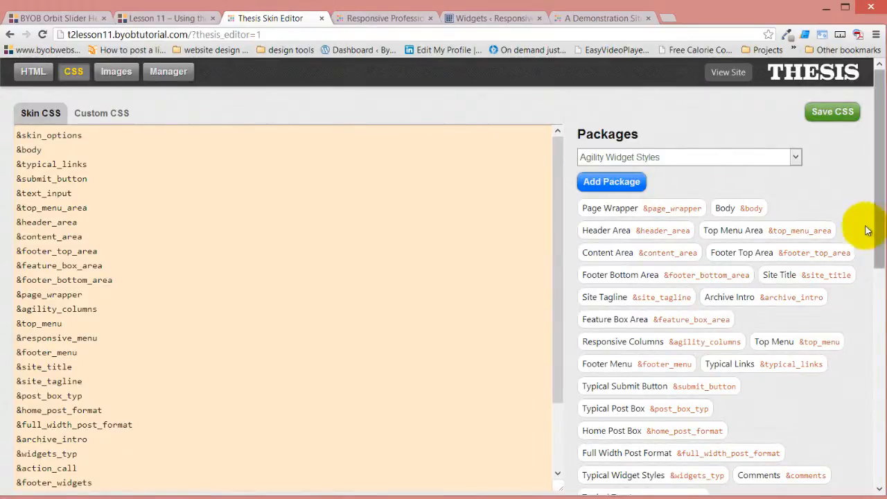
scroll(792, 291, "down", 6)
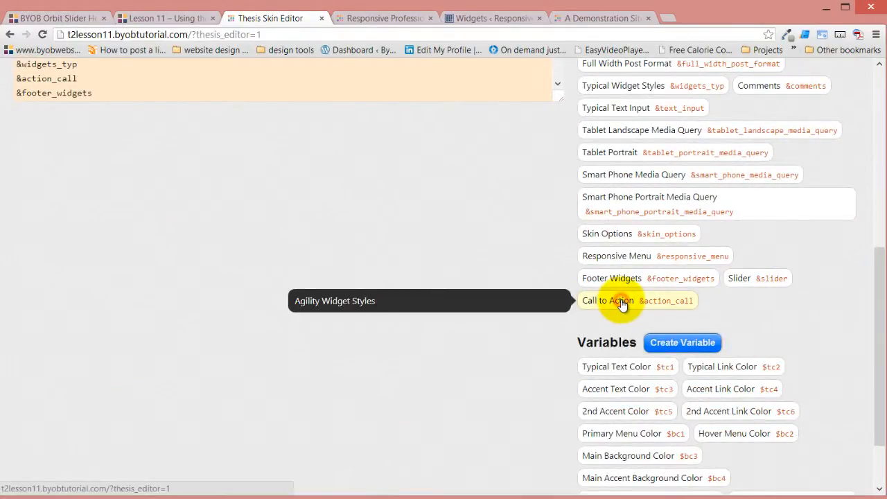
left_click(621, 303)
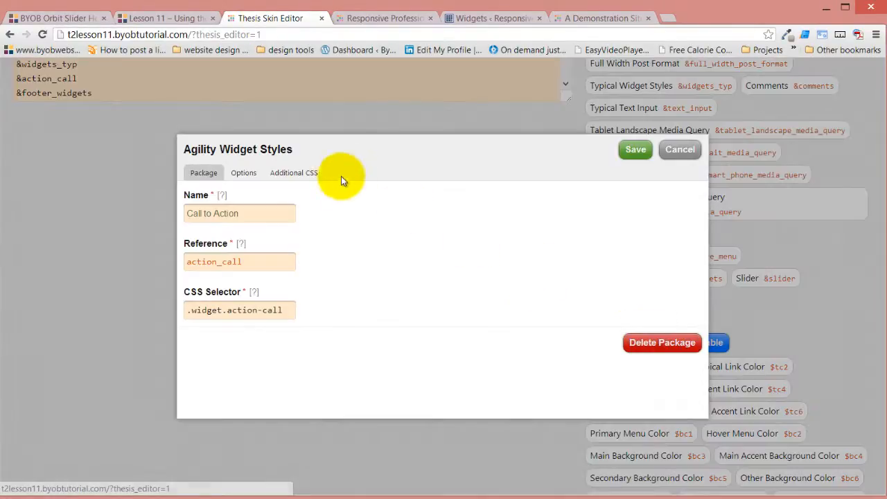
left_click(244, 174)
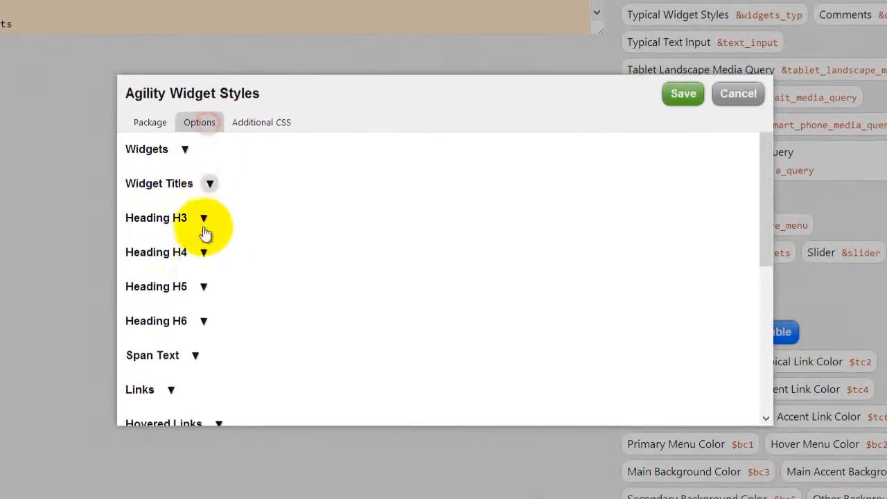
left_click(203, 286)
scroll(268, 278, "down", 2)
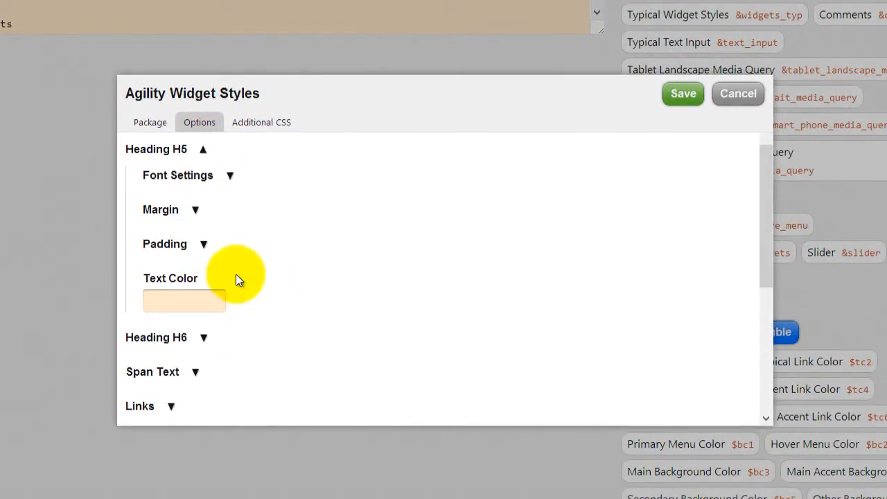
left_click(196, 209)
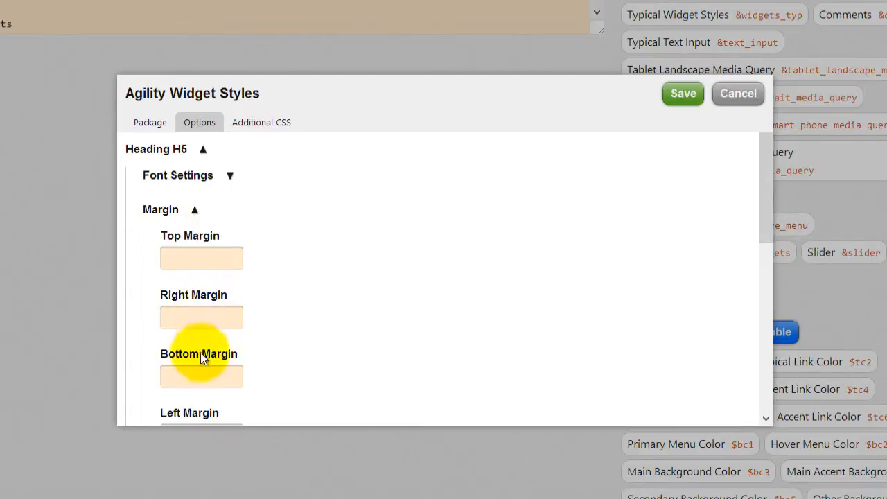
left_click(191, 375)
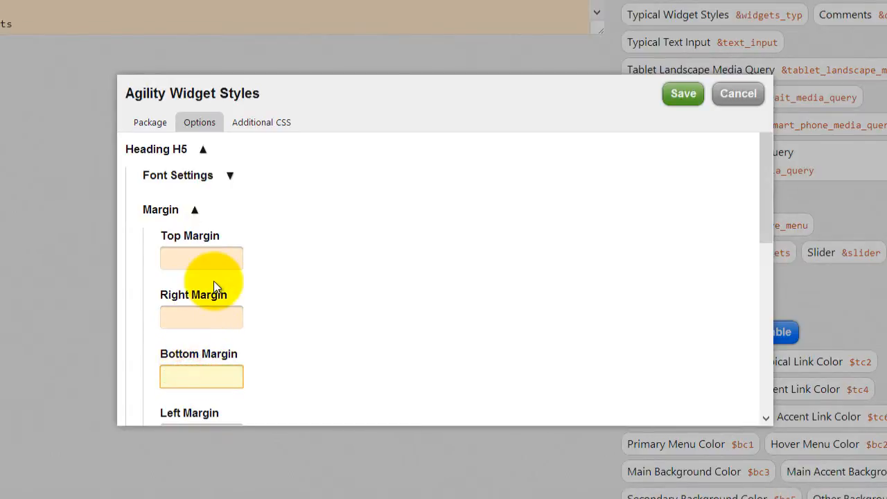
type("10")
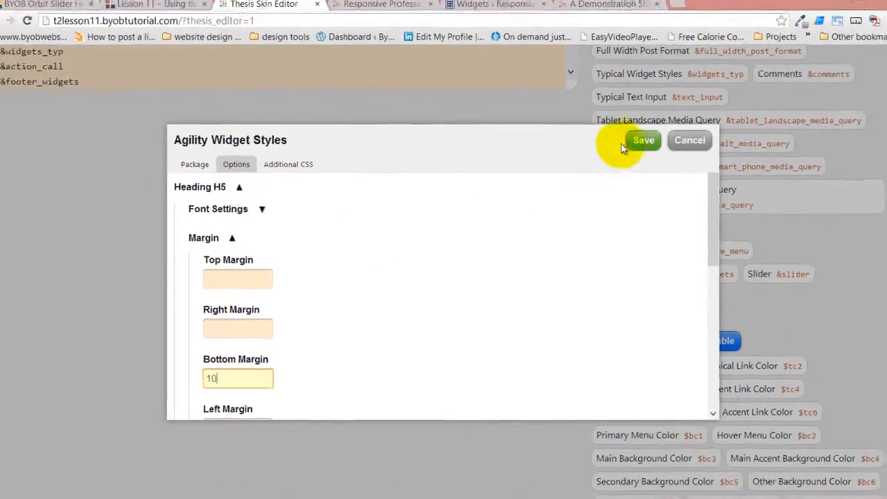
left_click(682, 94)
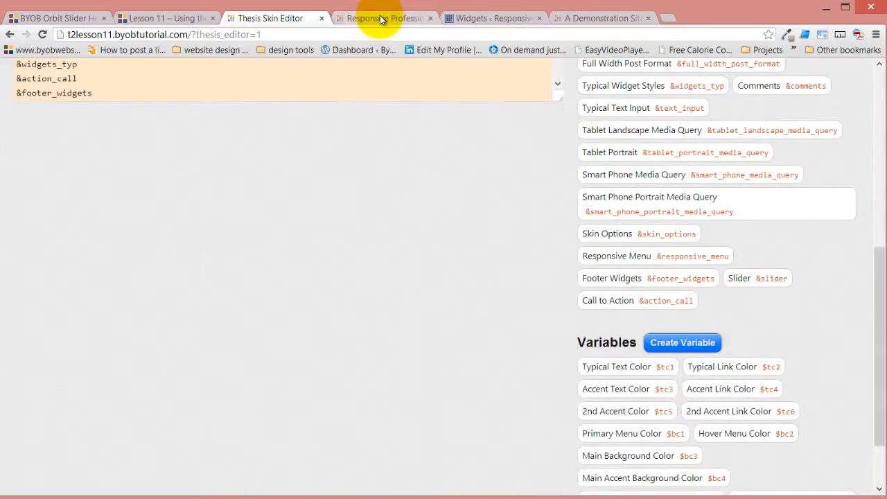
Save and compile the skin CSS with the Heading H5 margin, and review the Call to Action widget on the reloaded home page
left_click(381, 19)
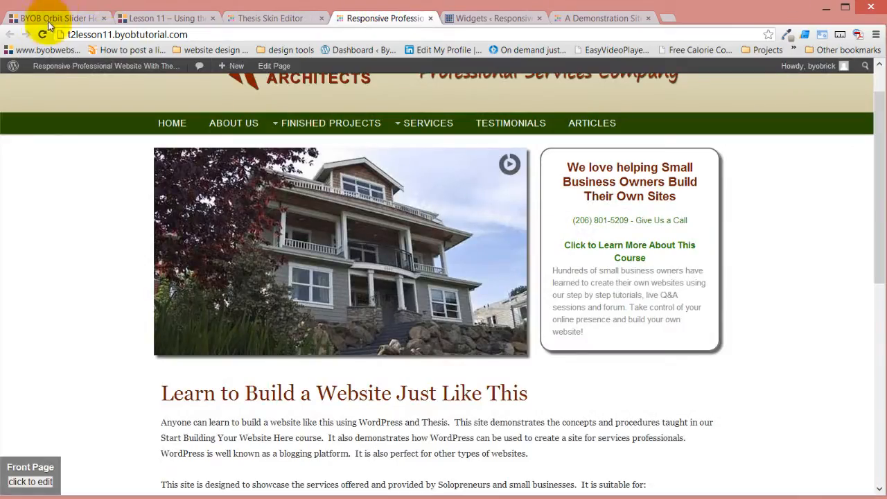
left_click(42, 35)
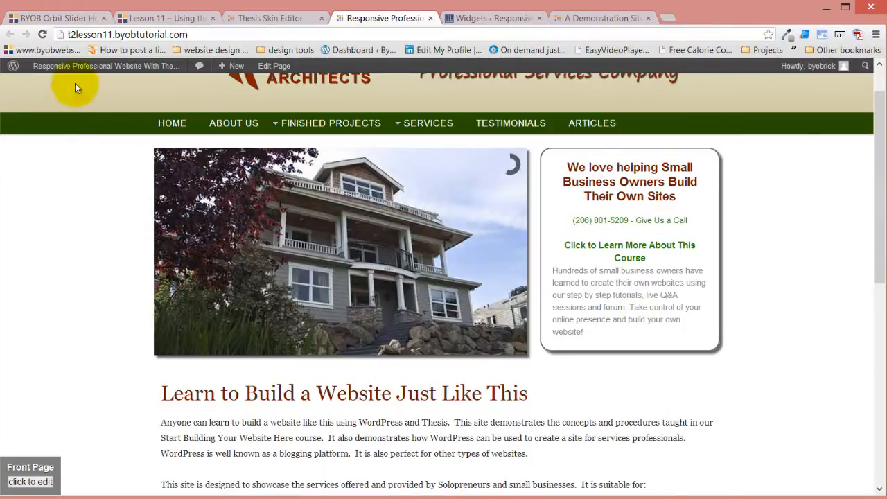
left_click(273, 17)
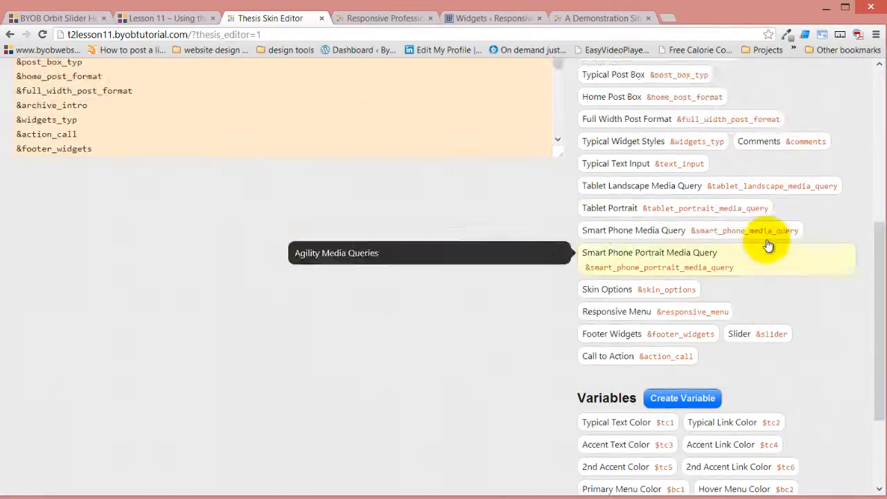
scroll(768, 244, "up", 5)
left_click(829, 111)
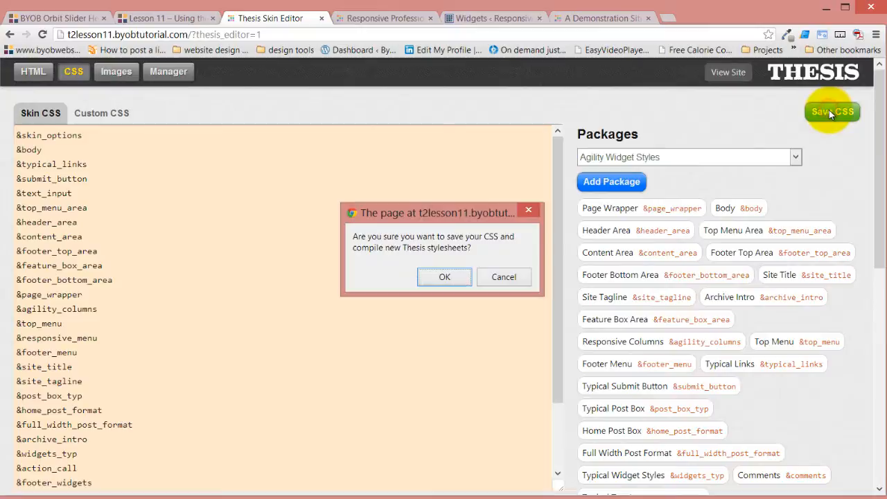
left_click(444, 277)
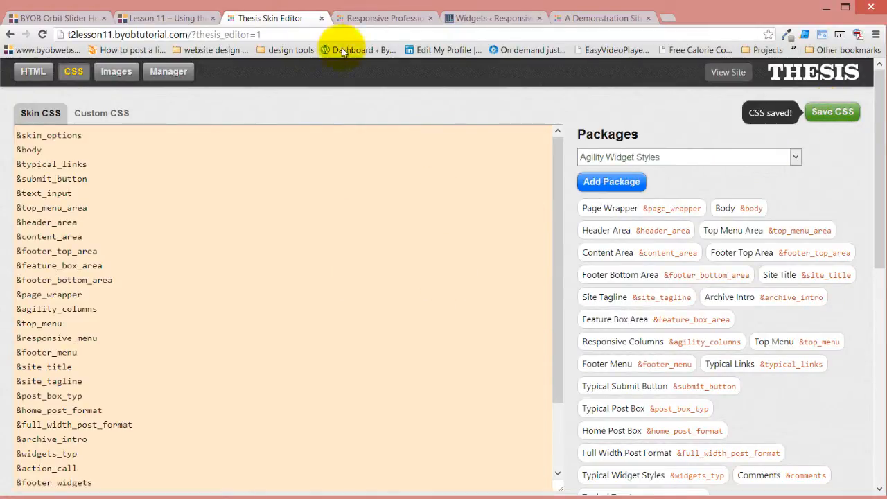
left_click(382, 18)
left_click(42, 34)
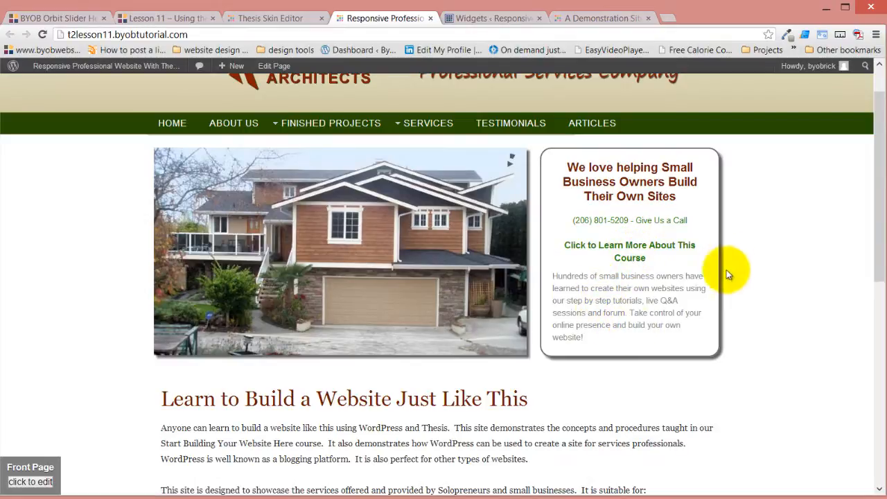
scroll(717, 268, "down", 2)
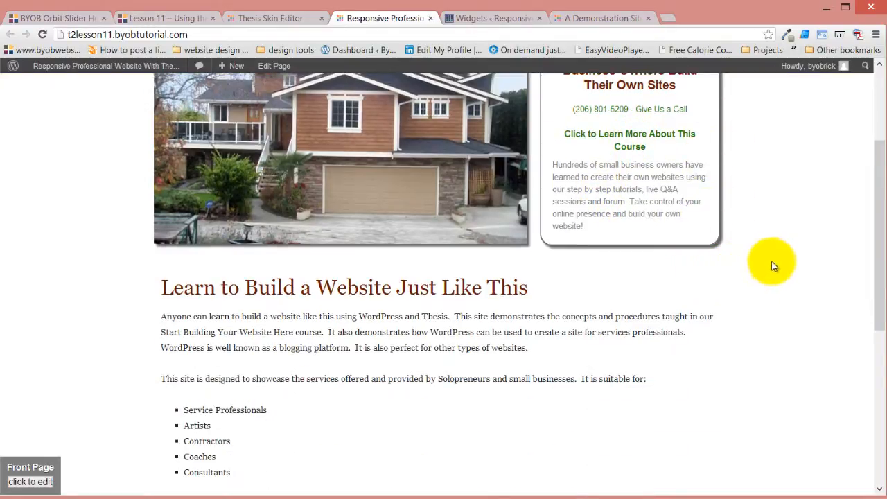
scroll(770, 266, "up", 2)
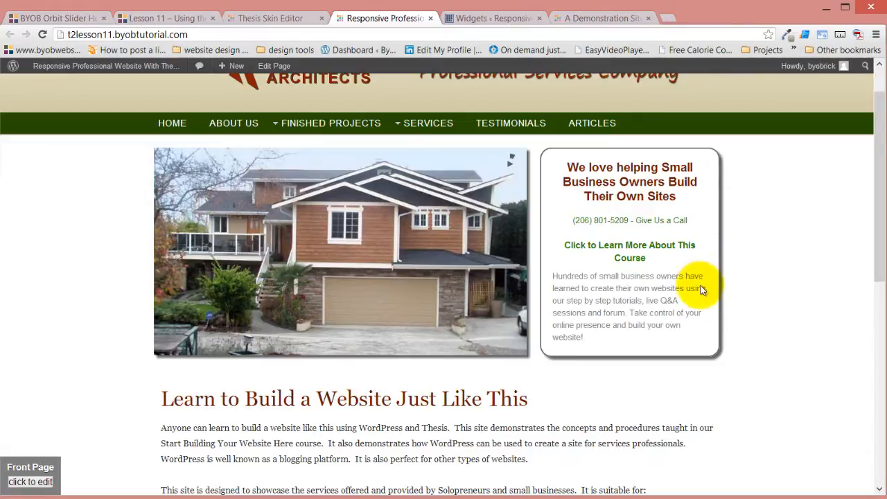